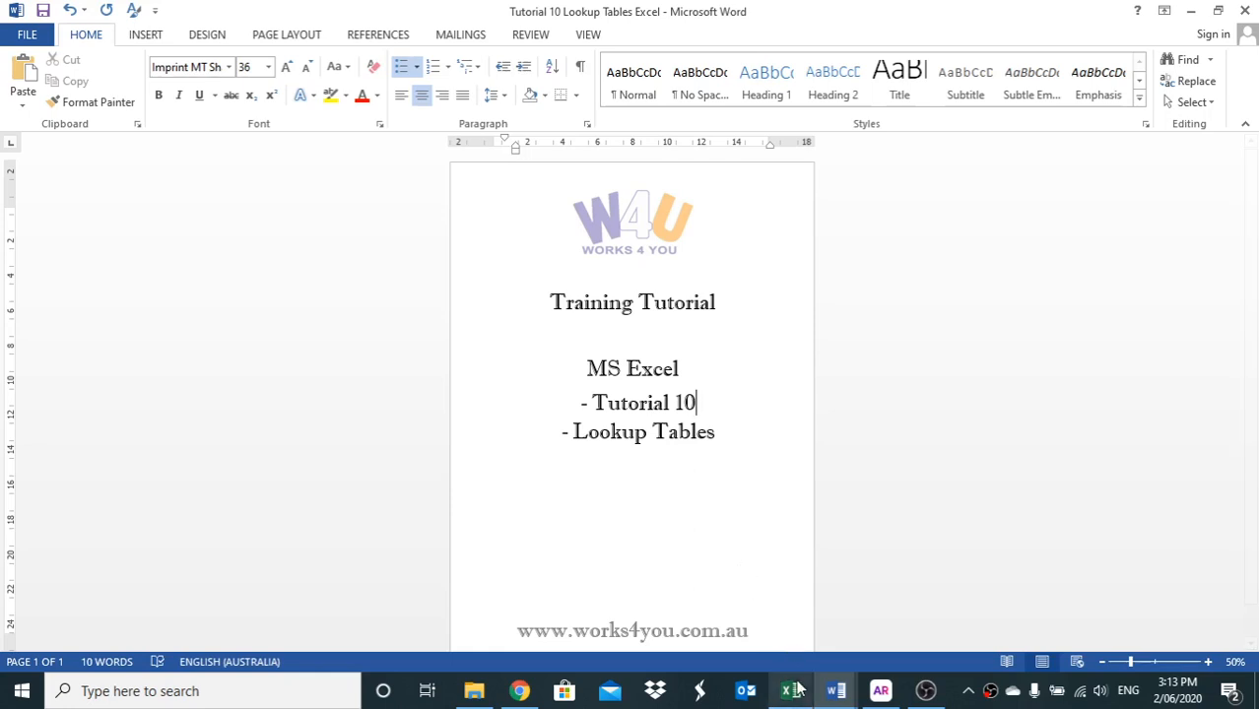
Switch to the ian tut 3 workbook in Excel and add a new blank worksheet beside the Shares Portfolio sheet
mouse_move(794, 692)
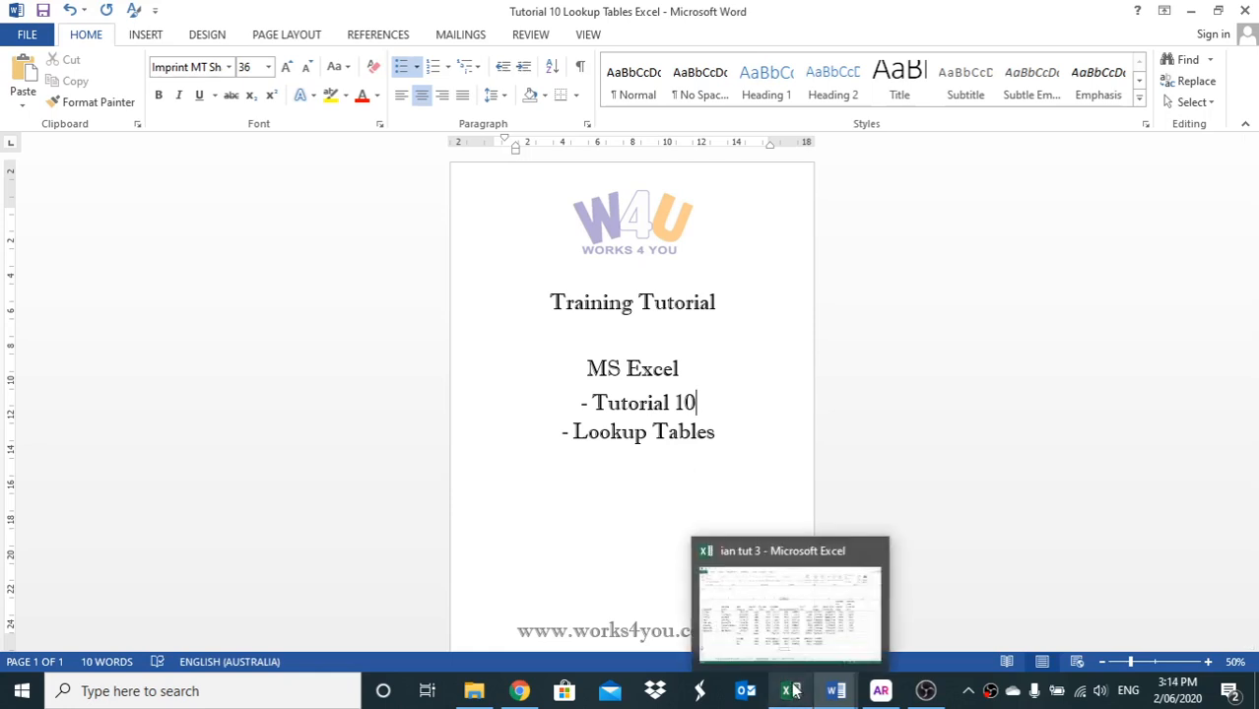
click(794, 692)
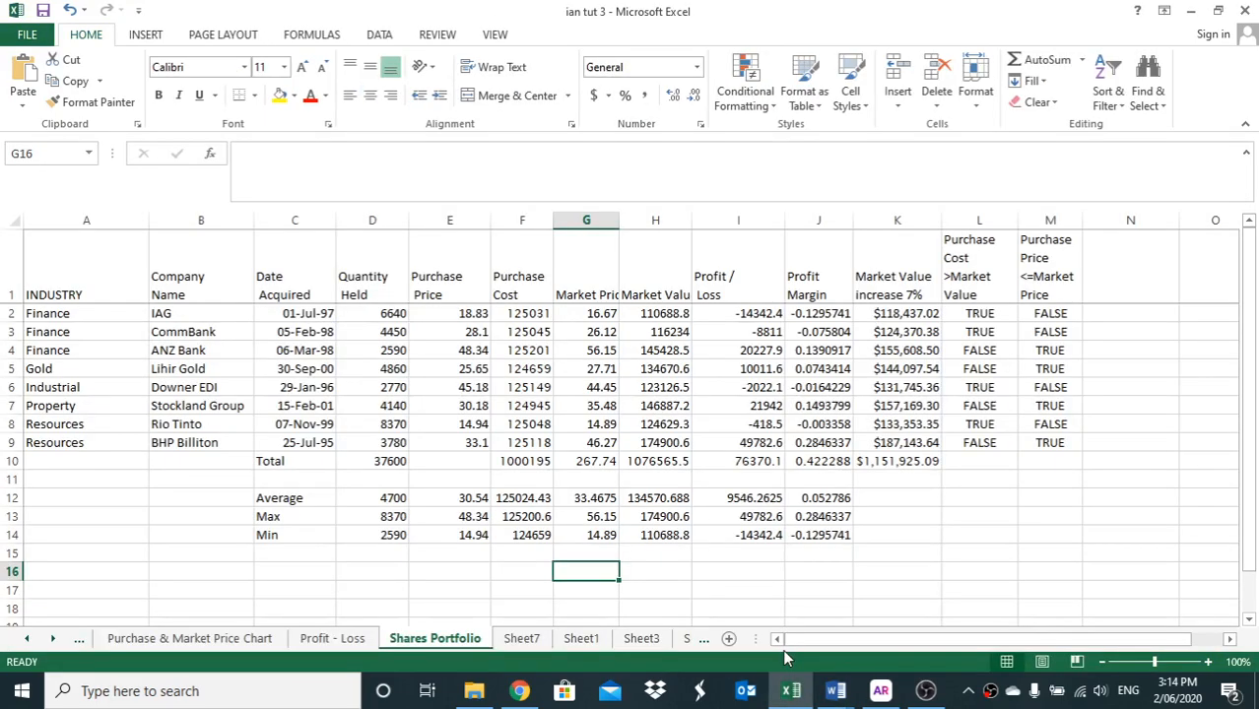
click(728, 639)
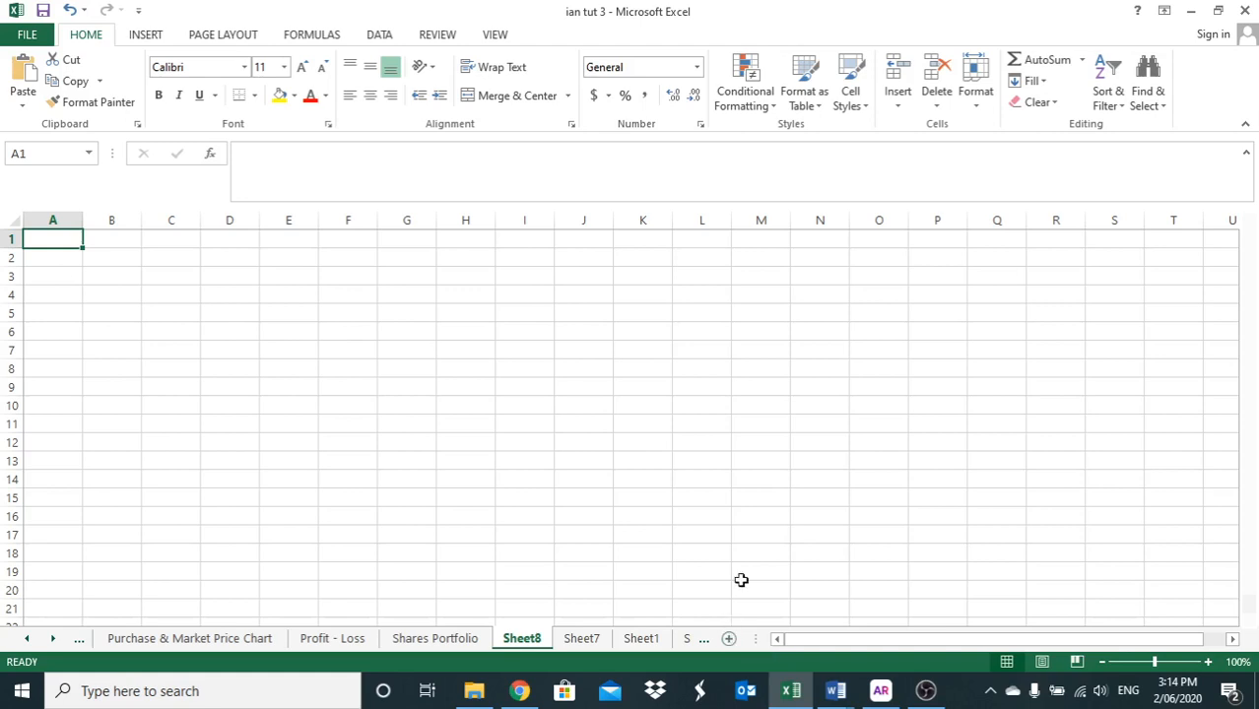
Enter the title "Sales Invoice" in cell C1 and make it bold
click(190, 239)
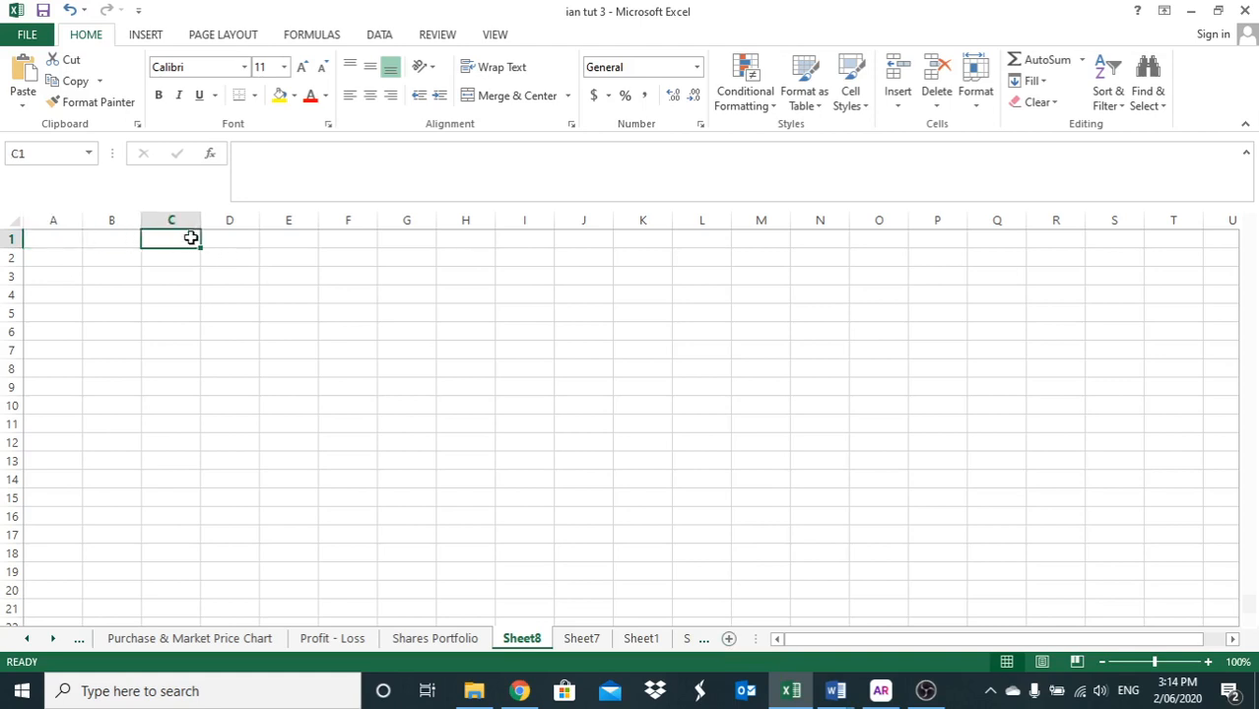
text(Sa)
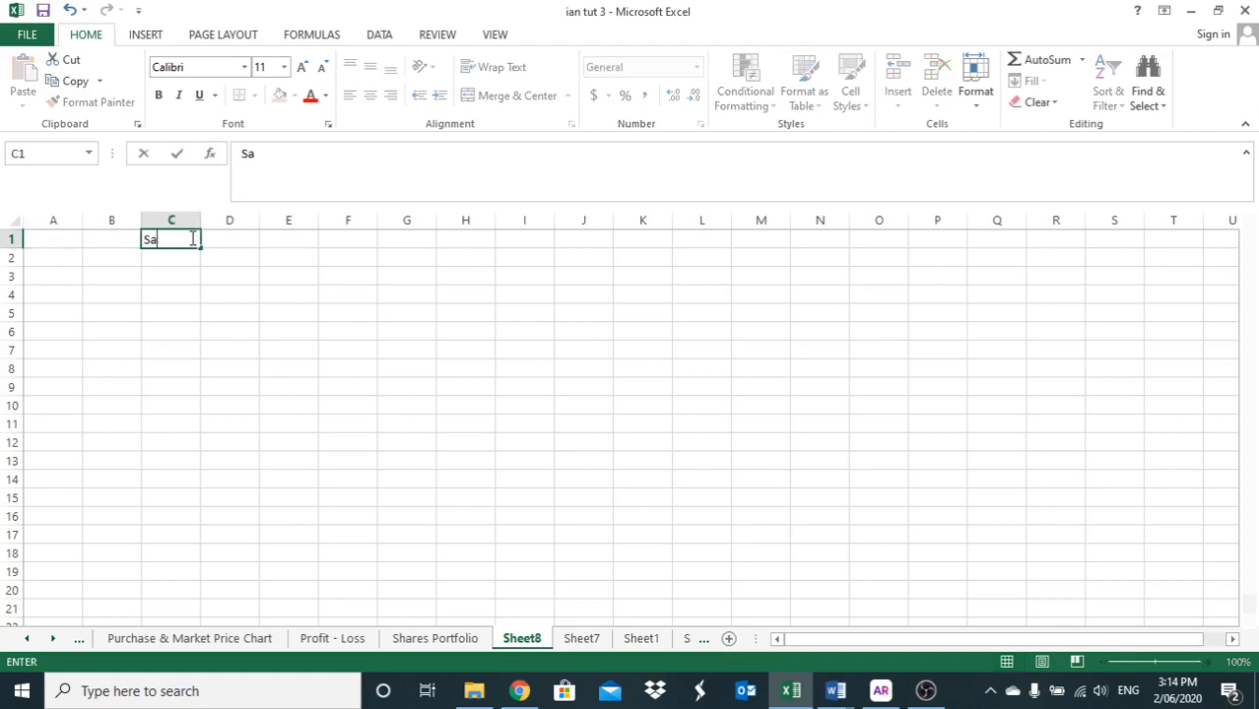
text(les Invoice)
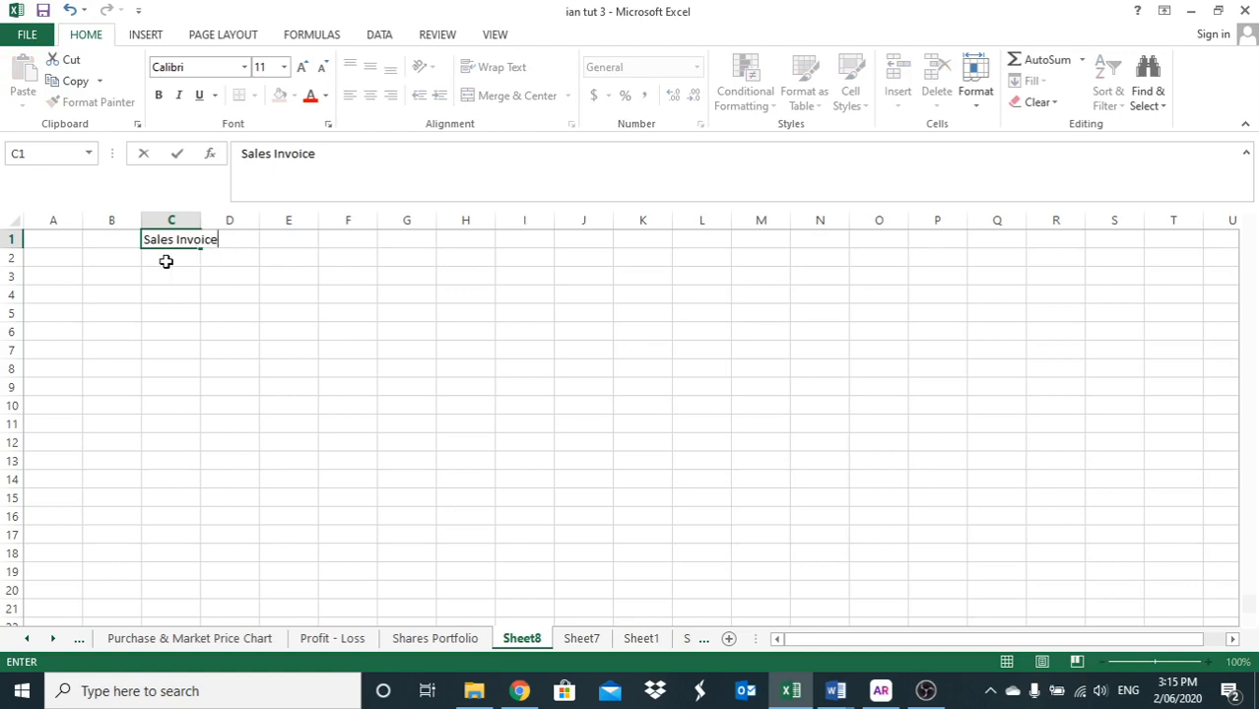
key(ctrl+Return)
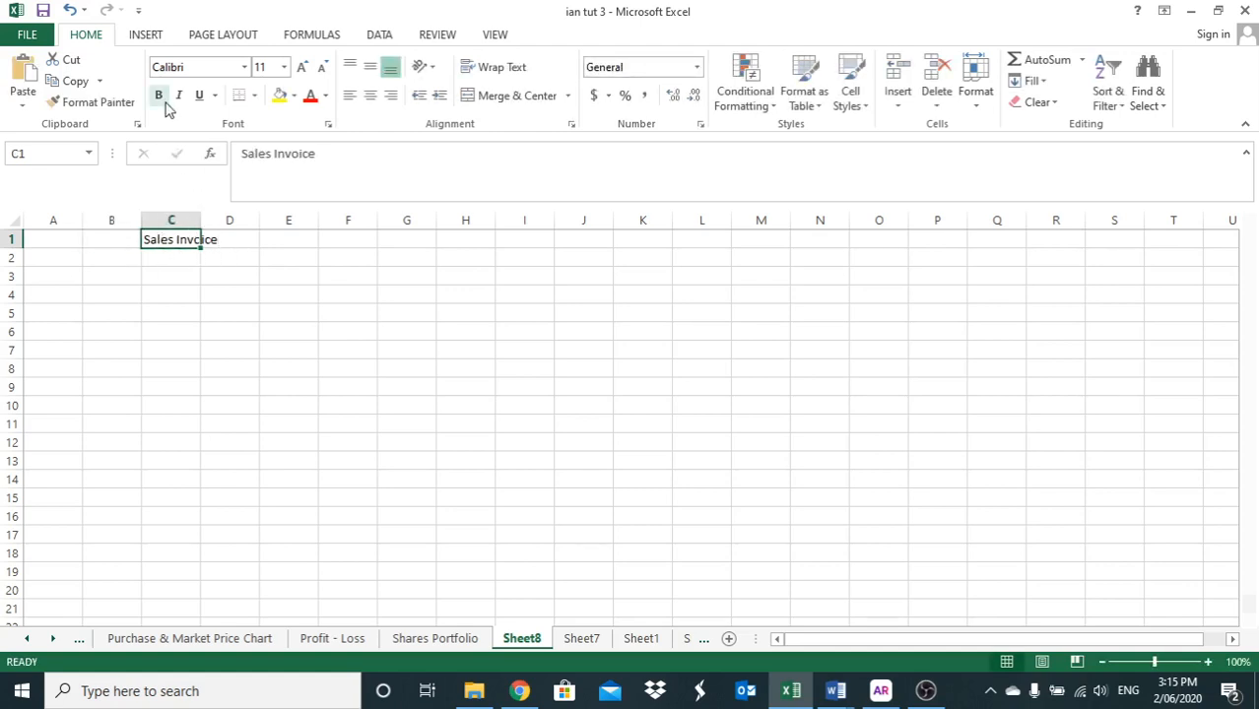
click(155, 98)
Merge and center the Sales Invoice title across cells A1 to F1
drag(63, 238, 320, 234)
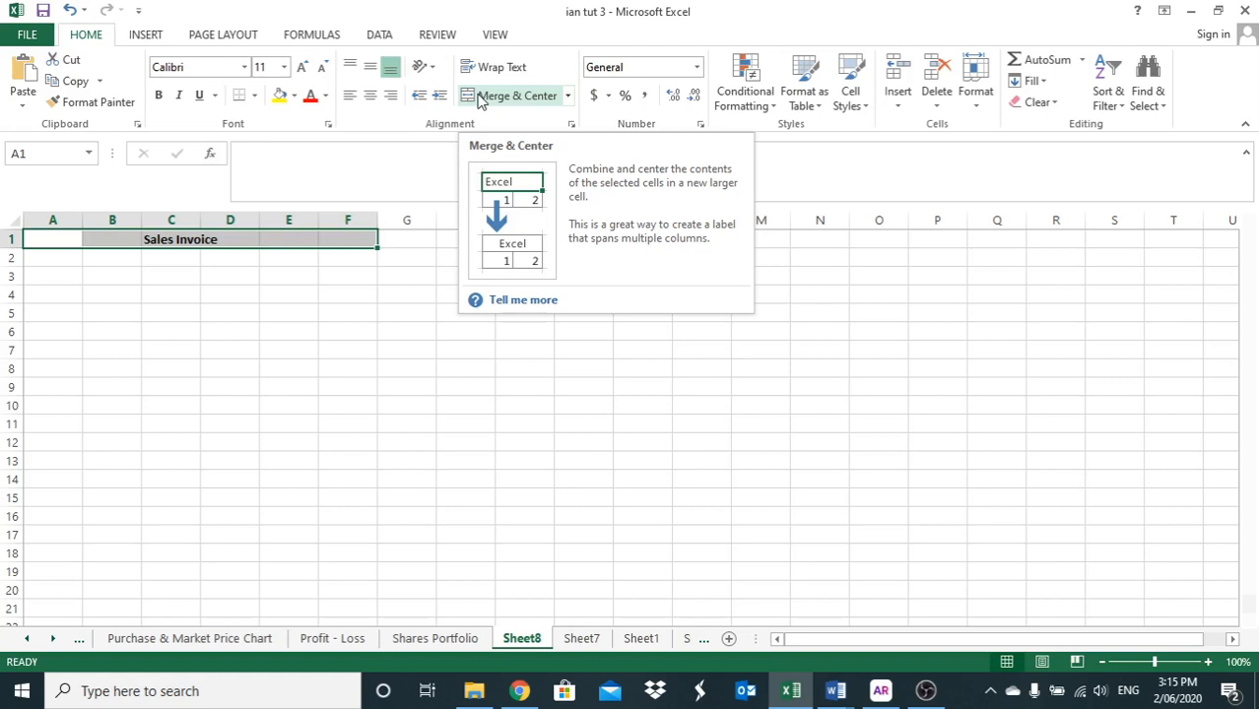
click(571, 126)
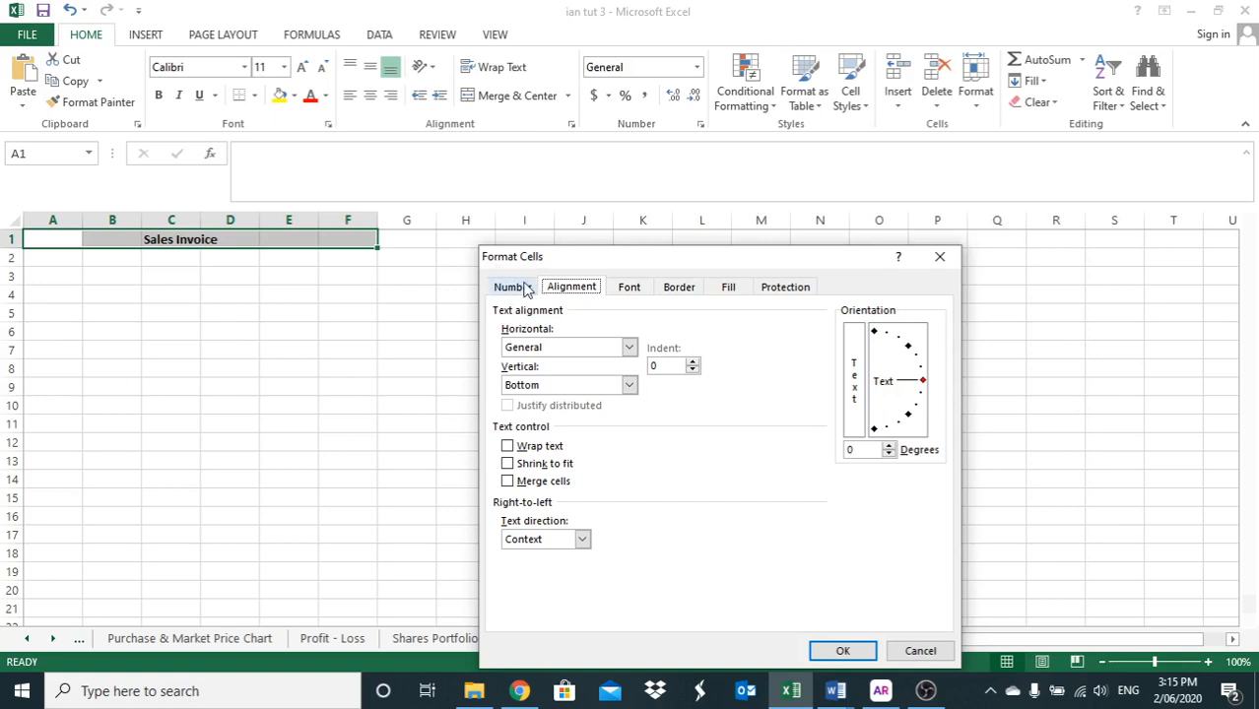
click(920, 651)
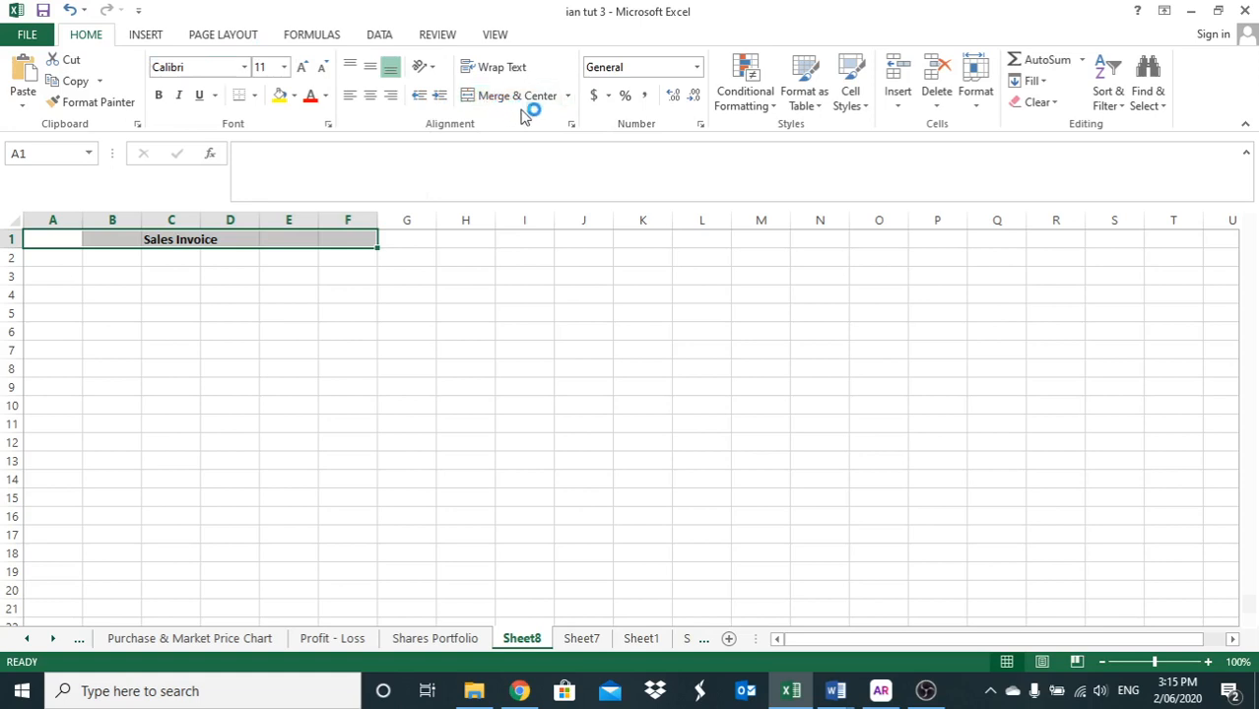
click(471, 100)
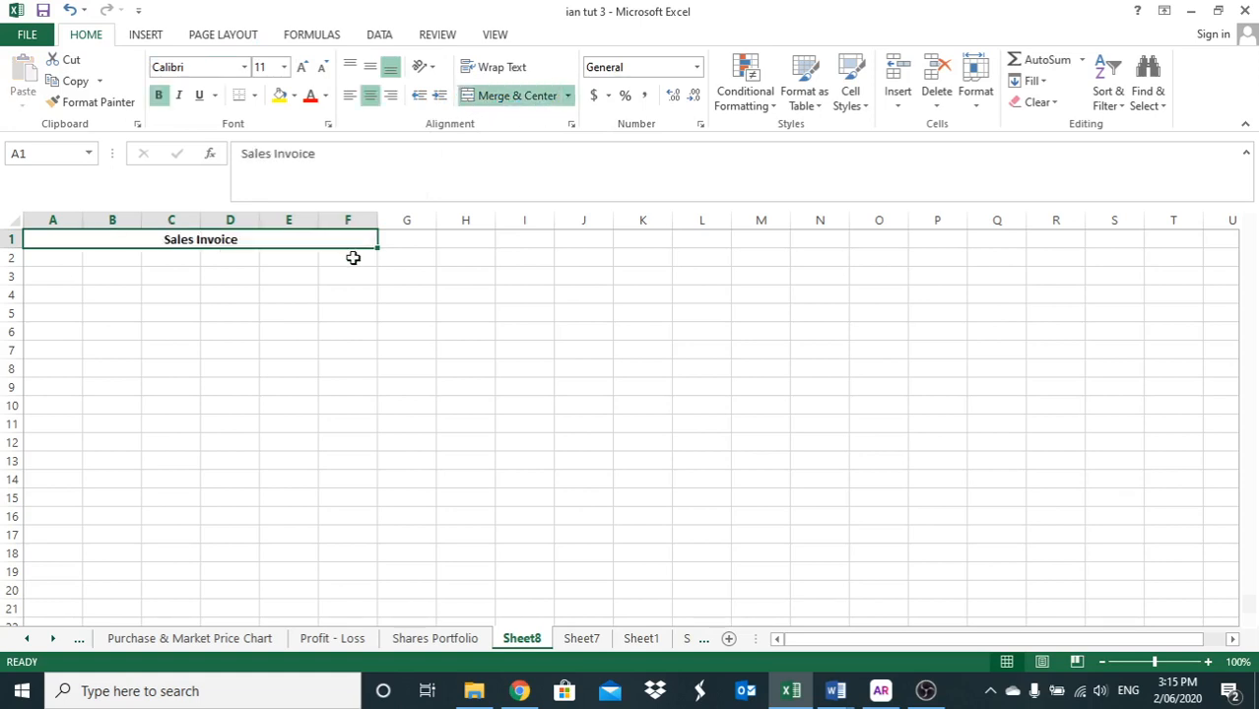
click(292, 292)
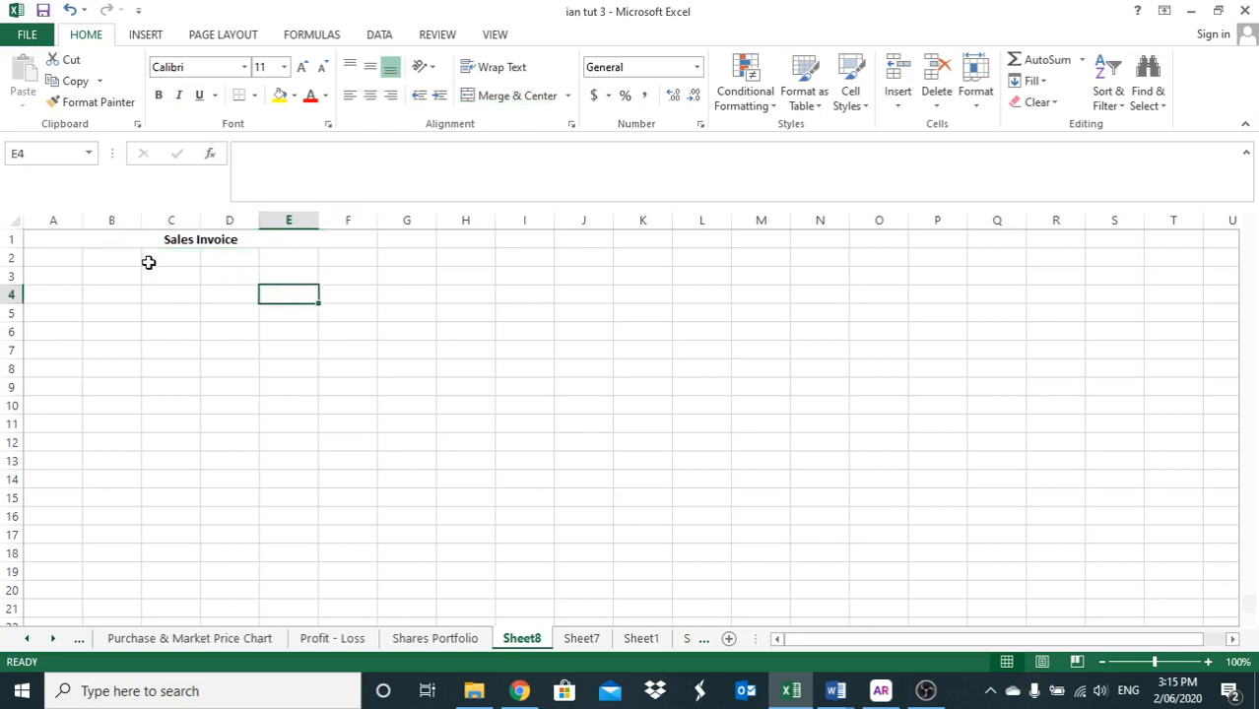
Enter "Product Number" in A3, followed by the product codes D1, G1 and G2 in cells B3 to D3
click(55, 273)
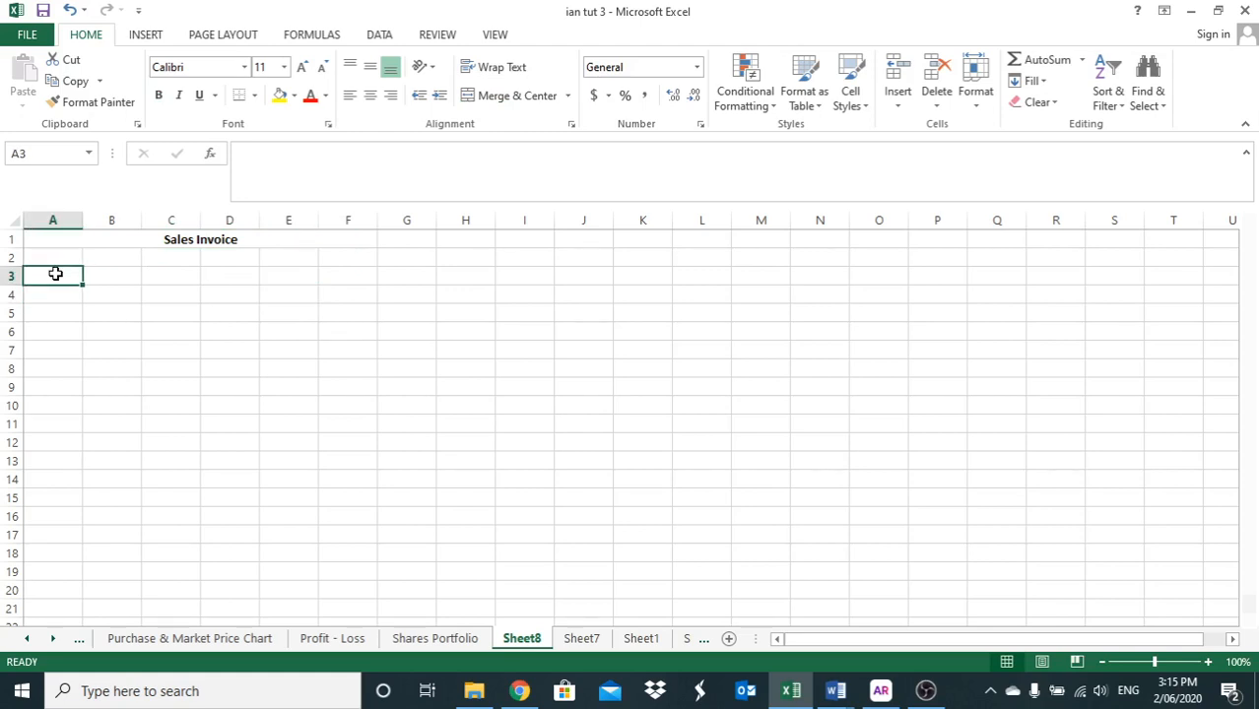
text(Prod)
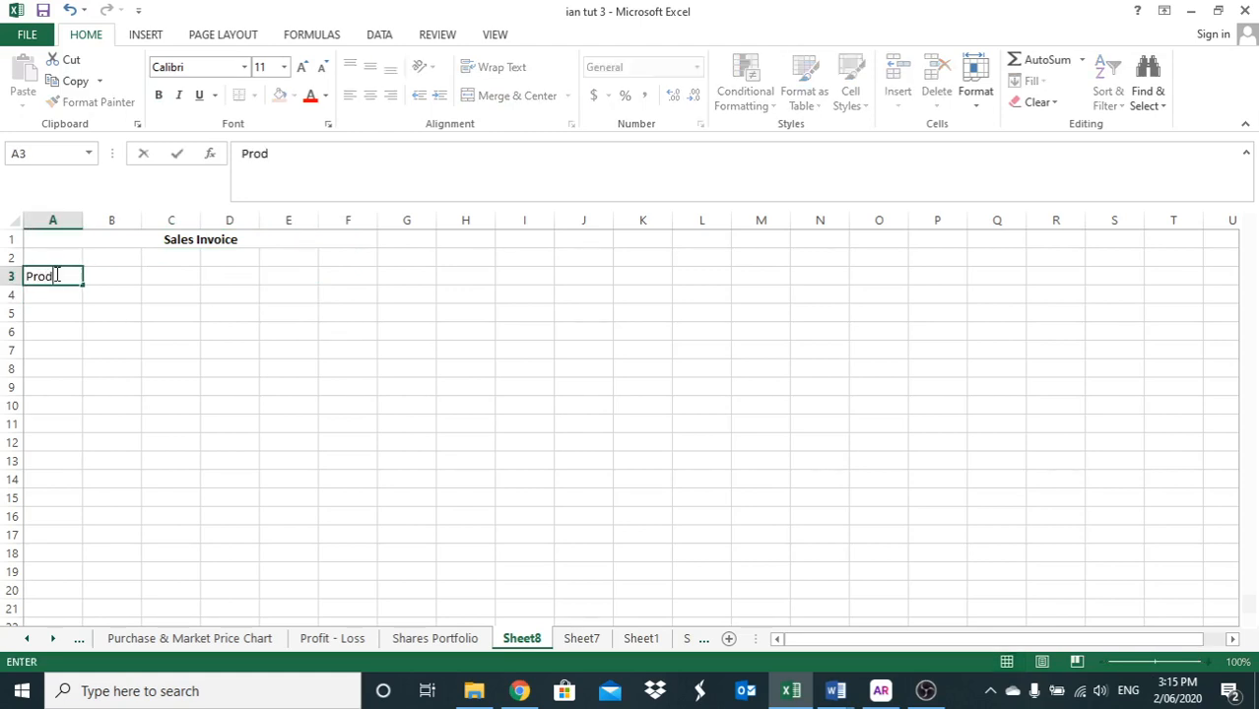
text(uct Number)
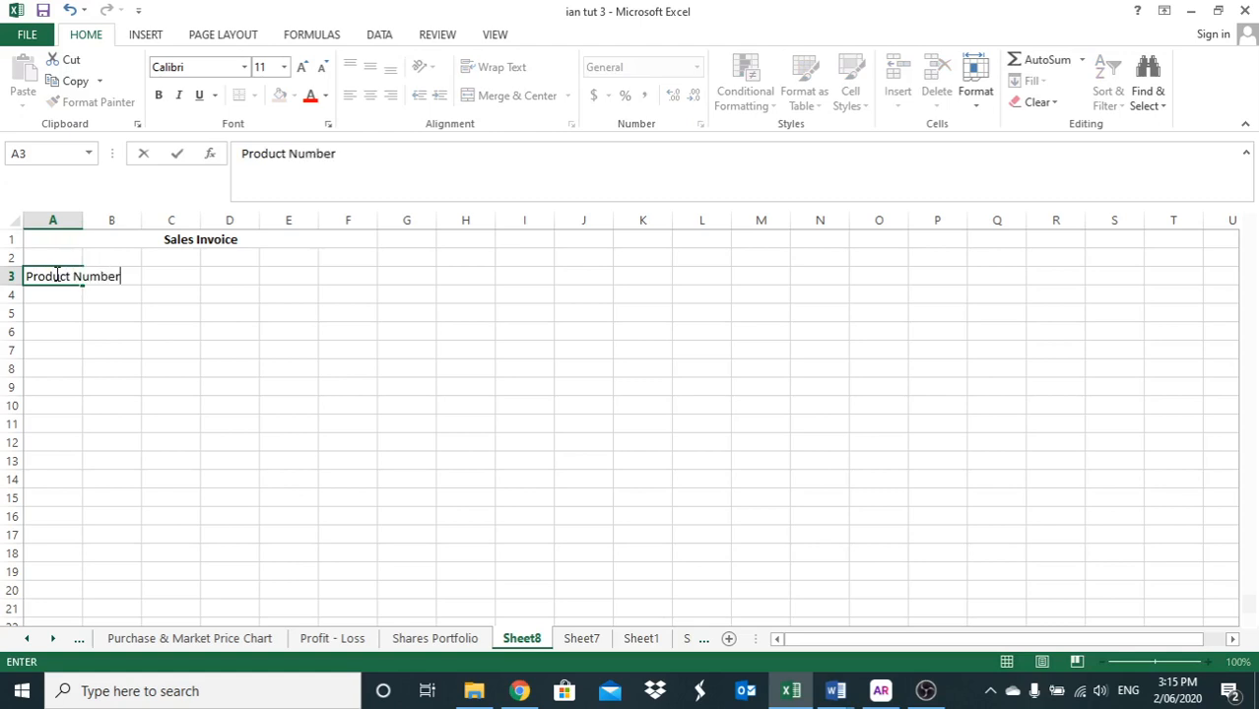
key(Tab)
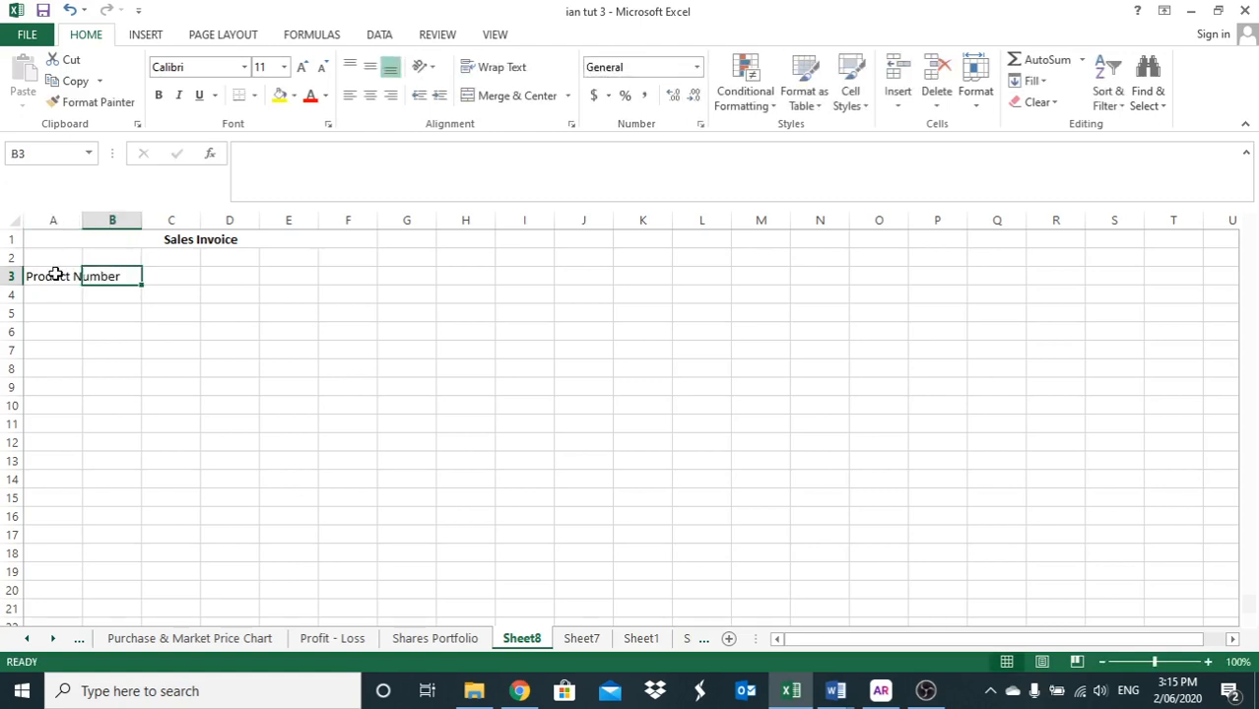
text(D1)
key(Tab)
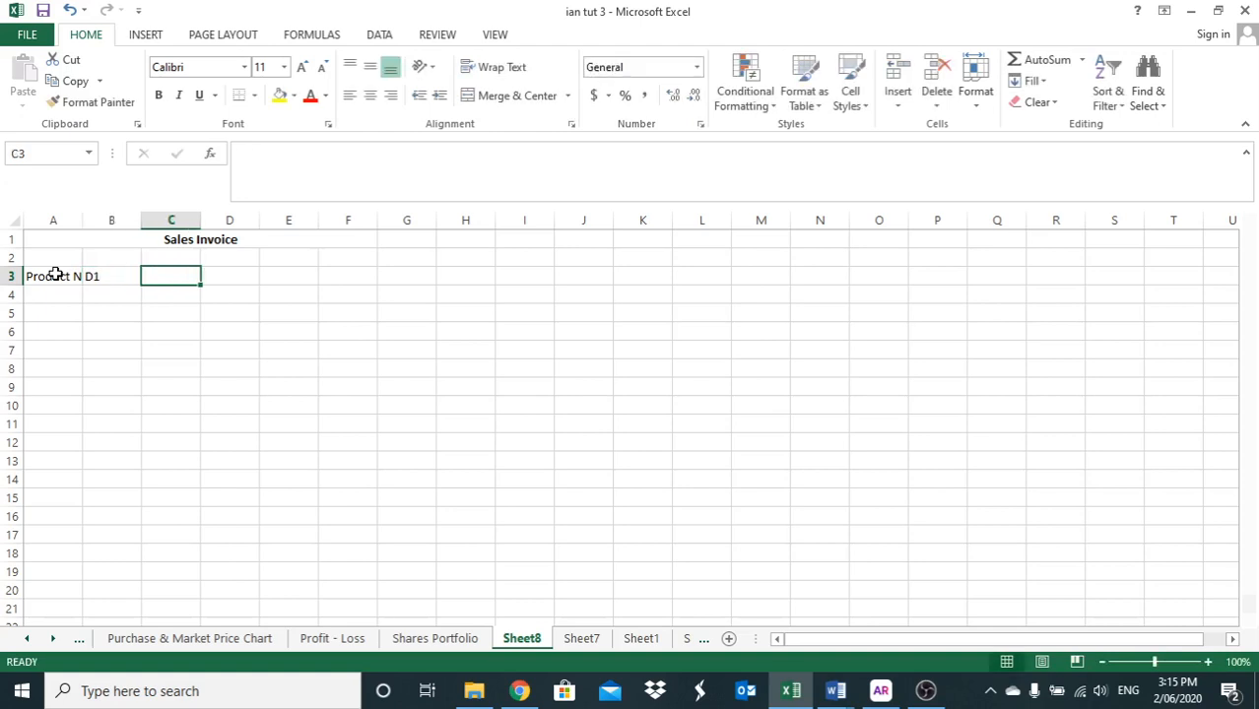
text(G1)
key(Tab)
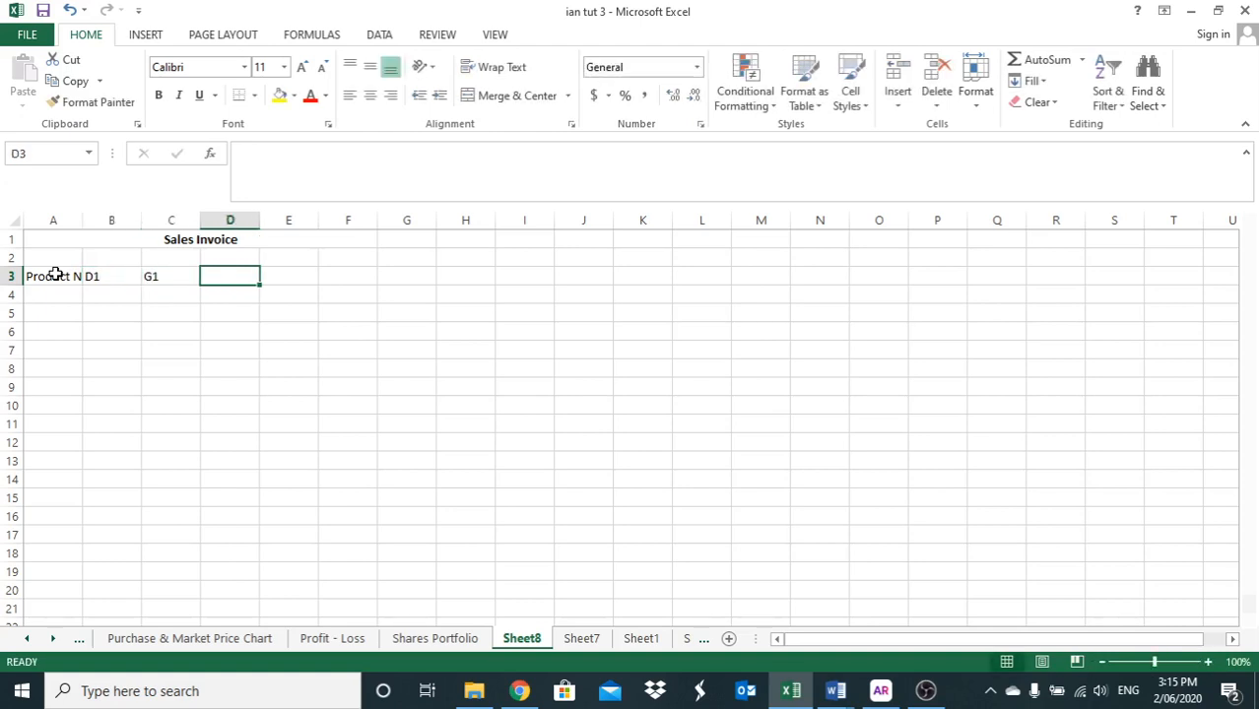
text(G2)
key(Tab)
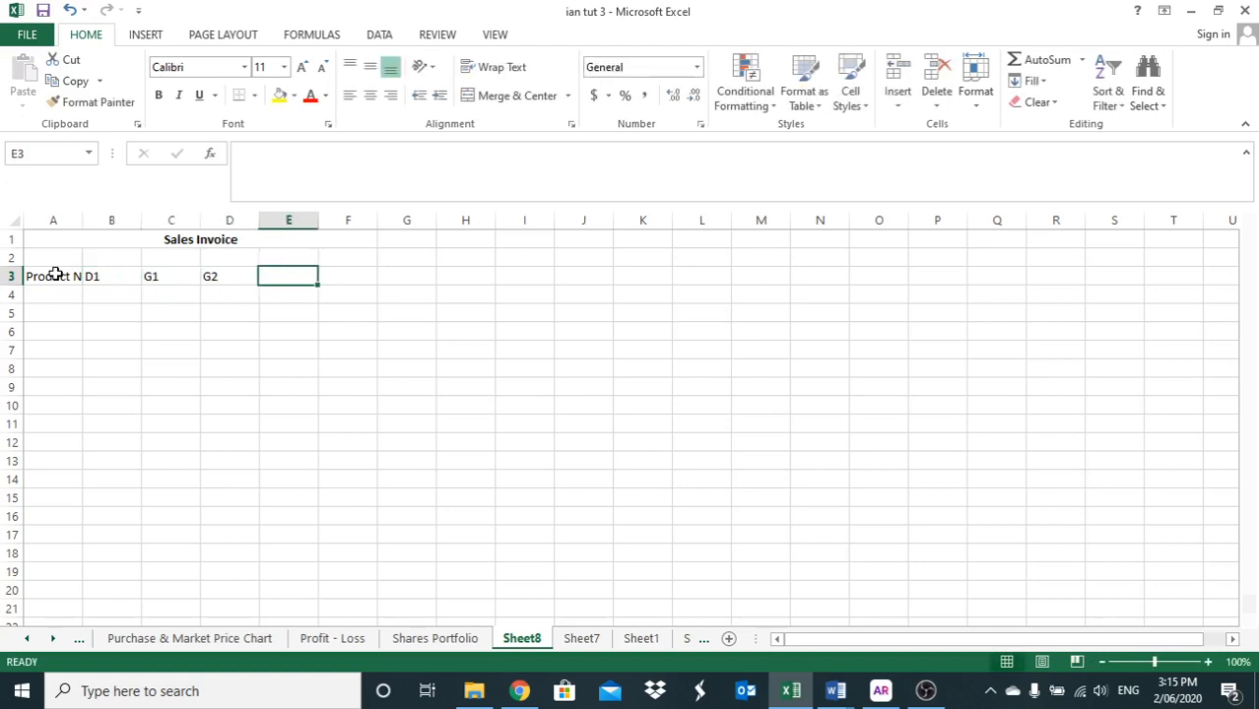
Complete the product codes in row 3 with R1 in E3 and W1 in F3, correcting any typing errors
text(R!)
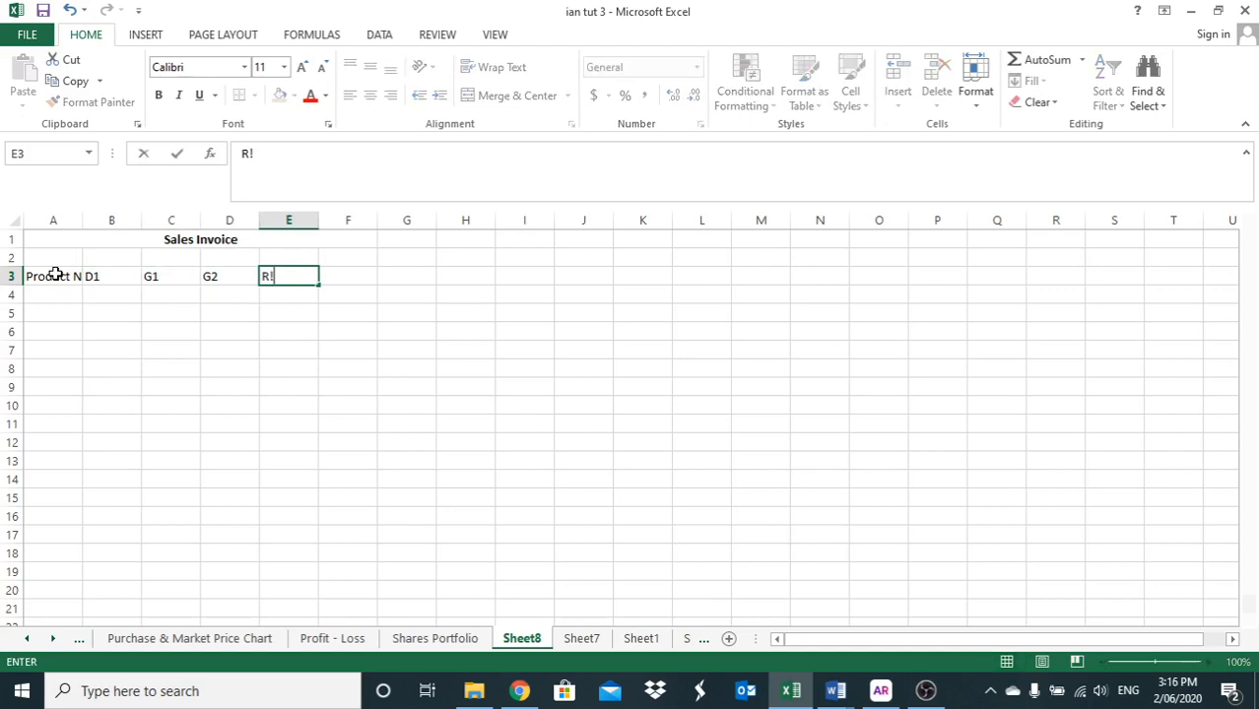
key(Tab)
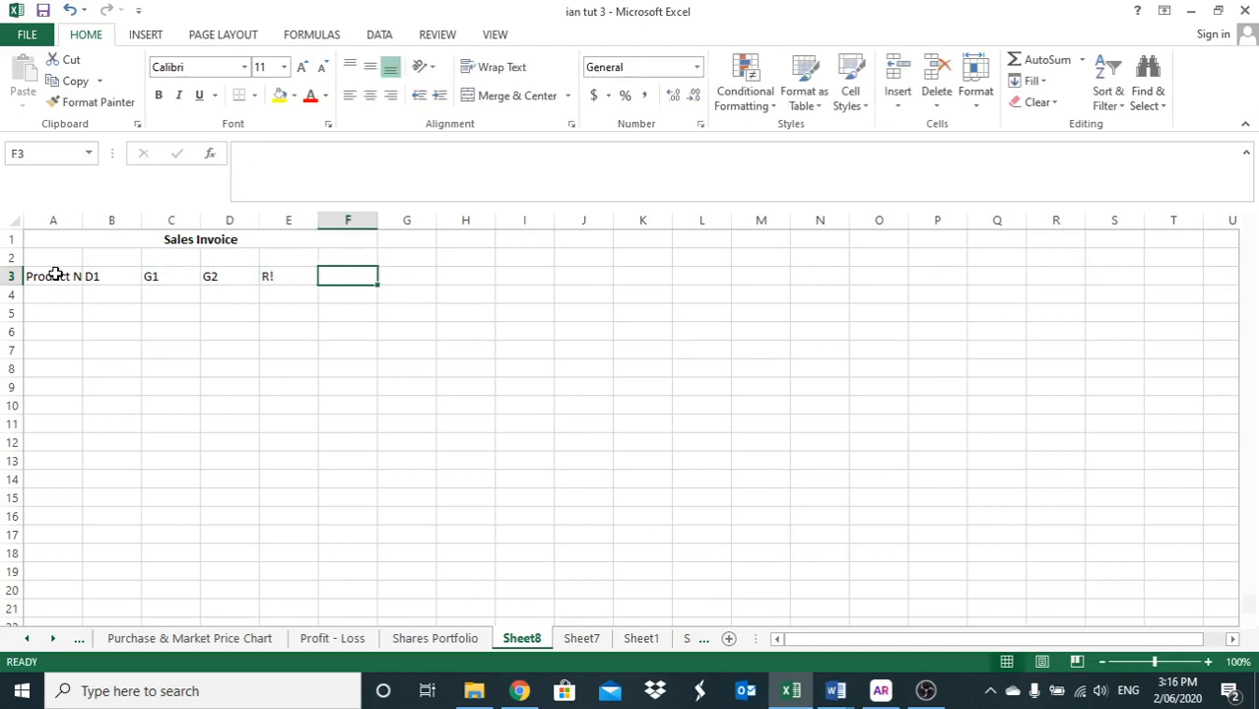
text(W`1)
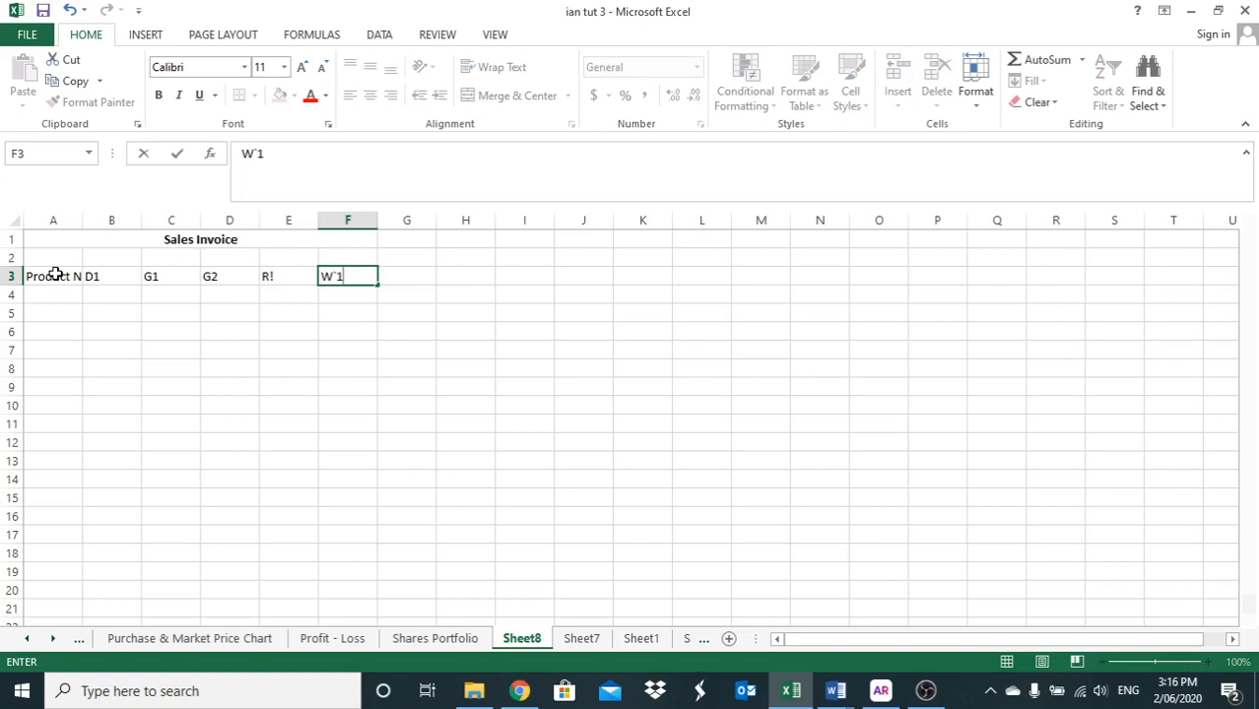
key(BackSpace)
key(BackSpace)
text(1)
key(Tab)
key(Left)
key(Left)
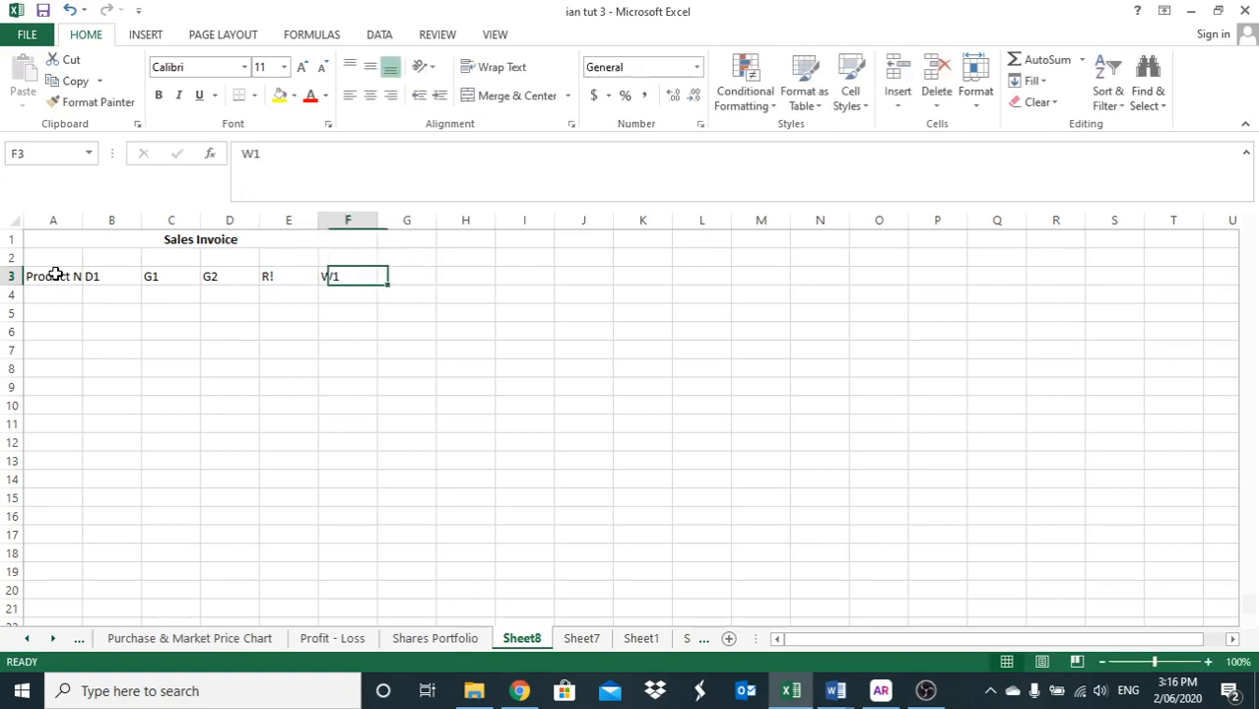
text(R1)
key(Tab)
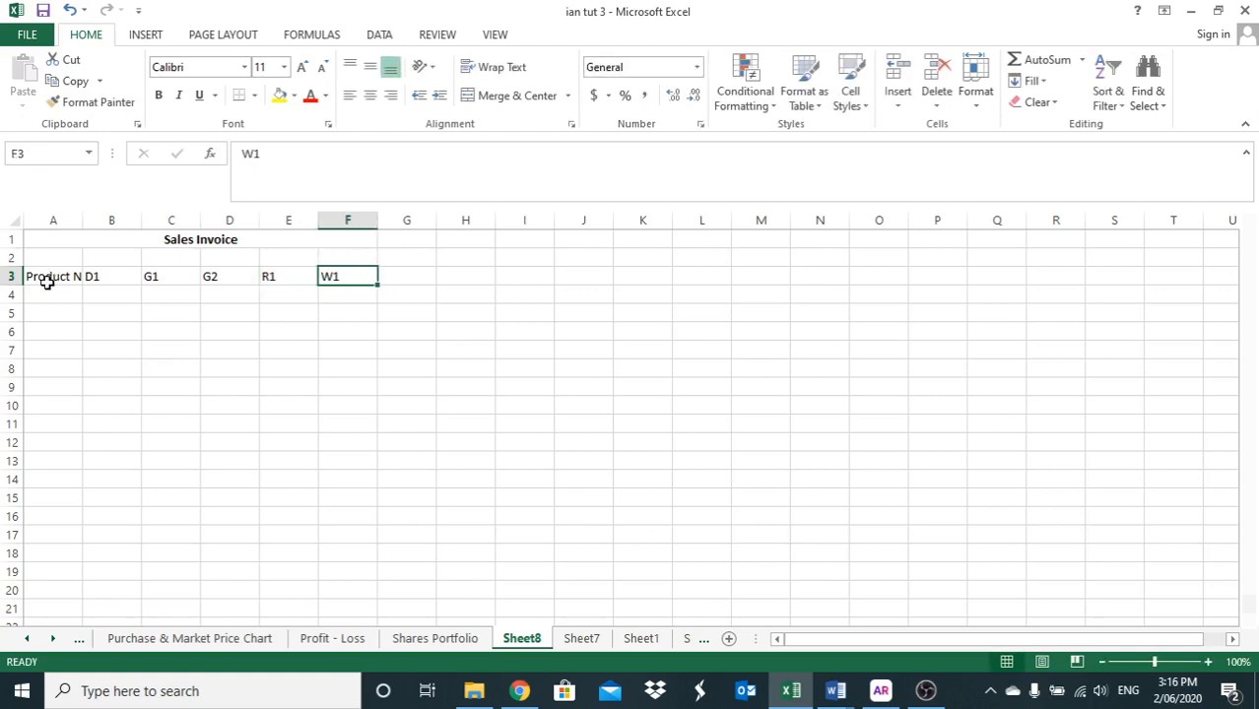
Make row 3 bold and fit column A's width to its contents
click(12, 276)
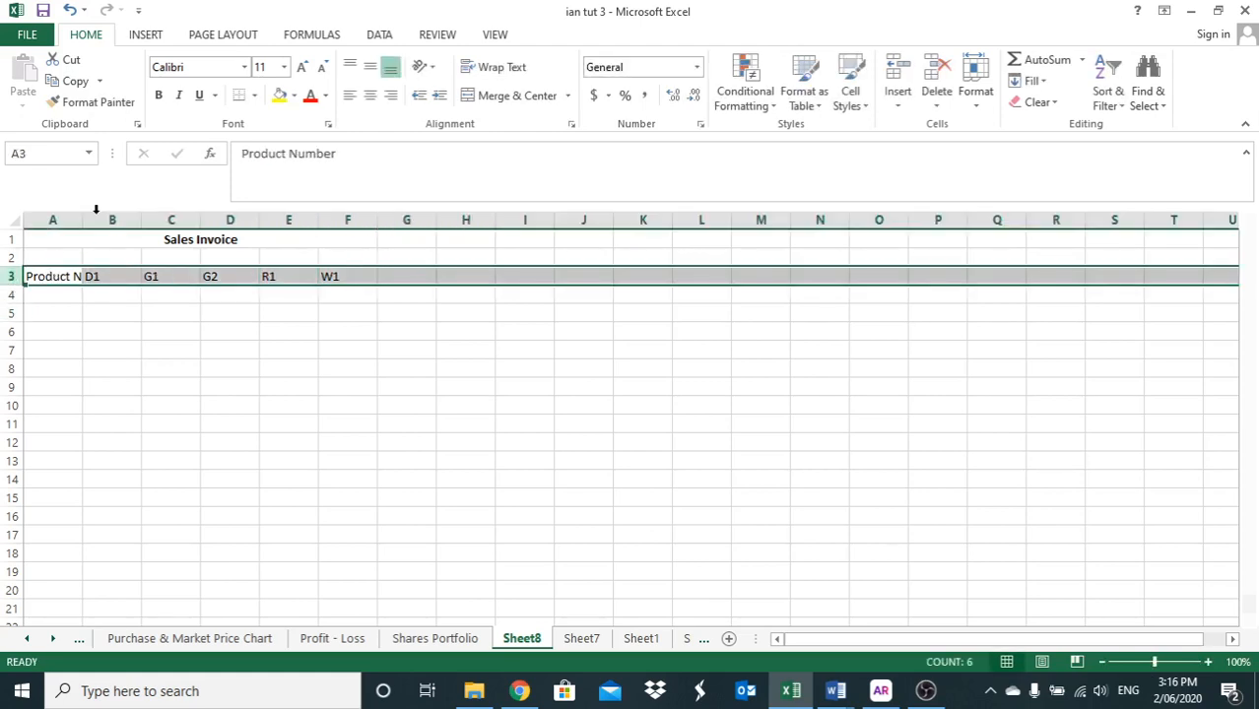
click(158, 95)
click(63, 331)
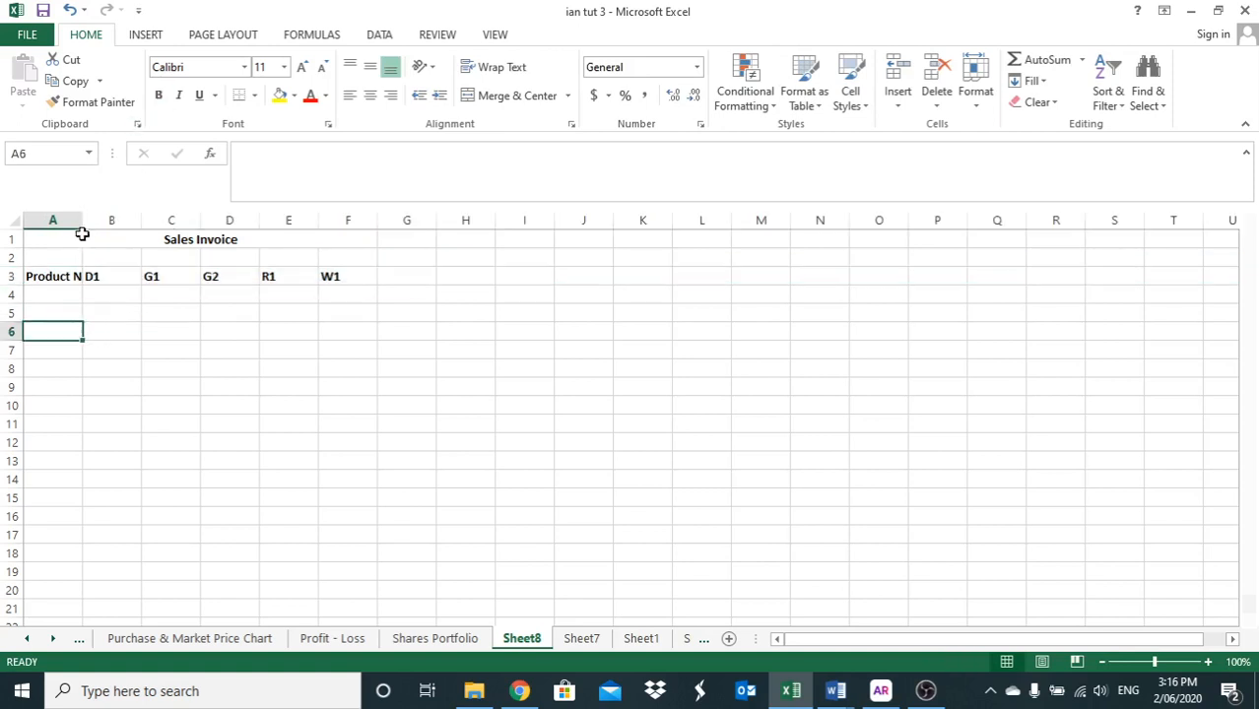
double_click(83, 218)
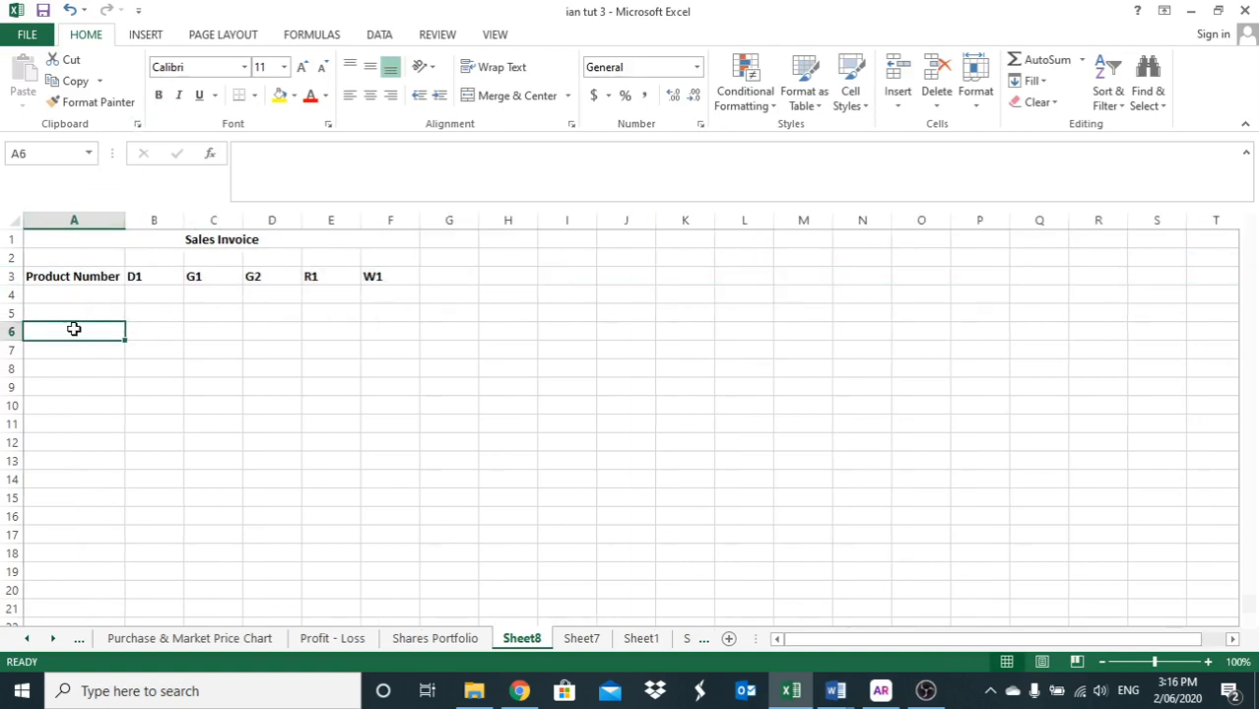
Enter the labels "Product Name" in A4 and "Unit Price" in A5, and make both bold
click(57, 294)
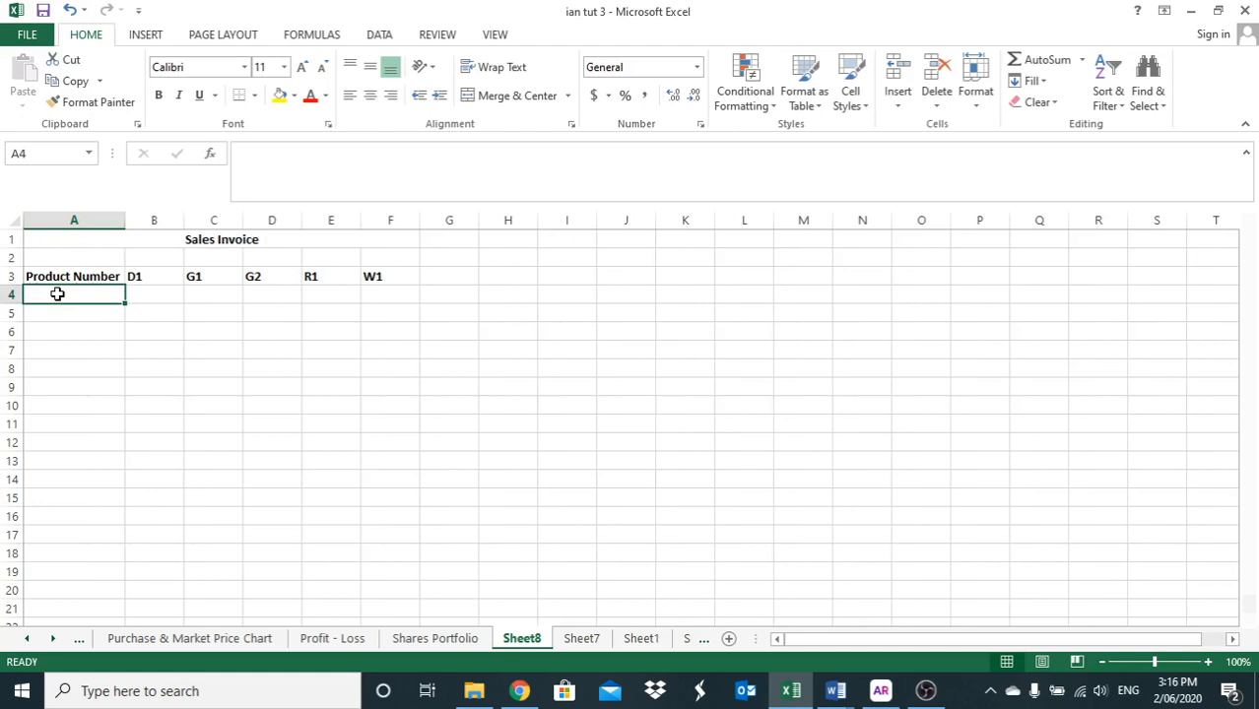
text(Pri)
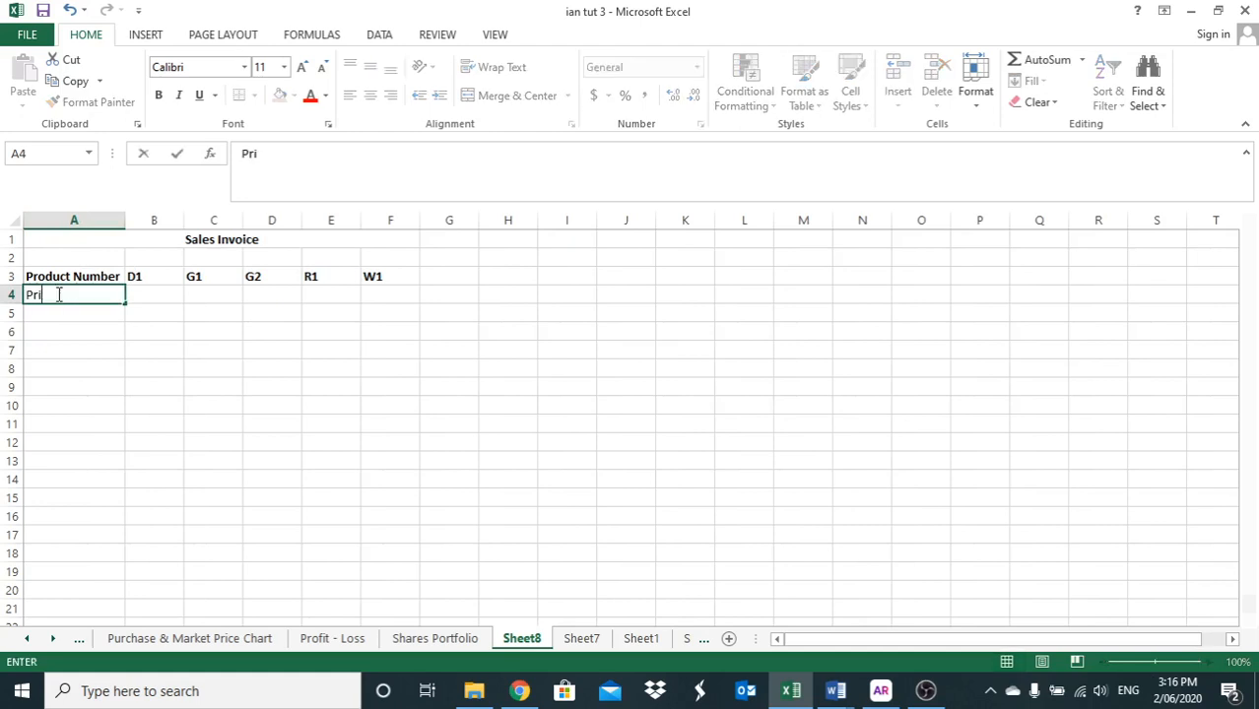
key(BackSpace)
text(oduct)
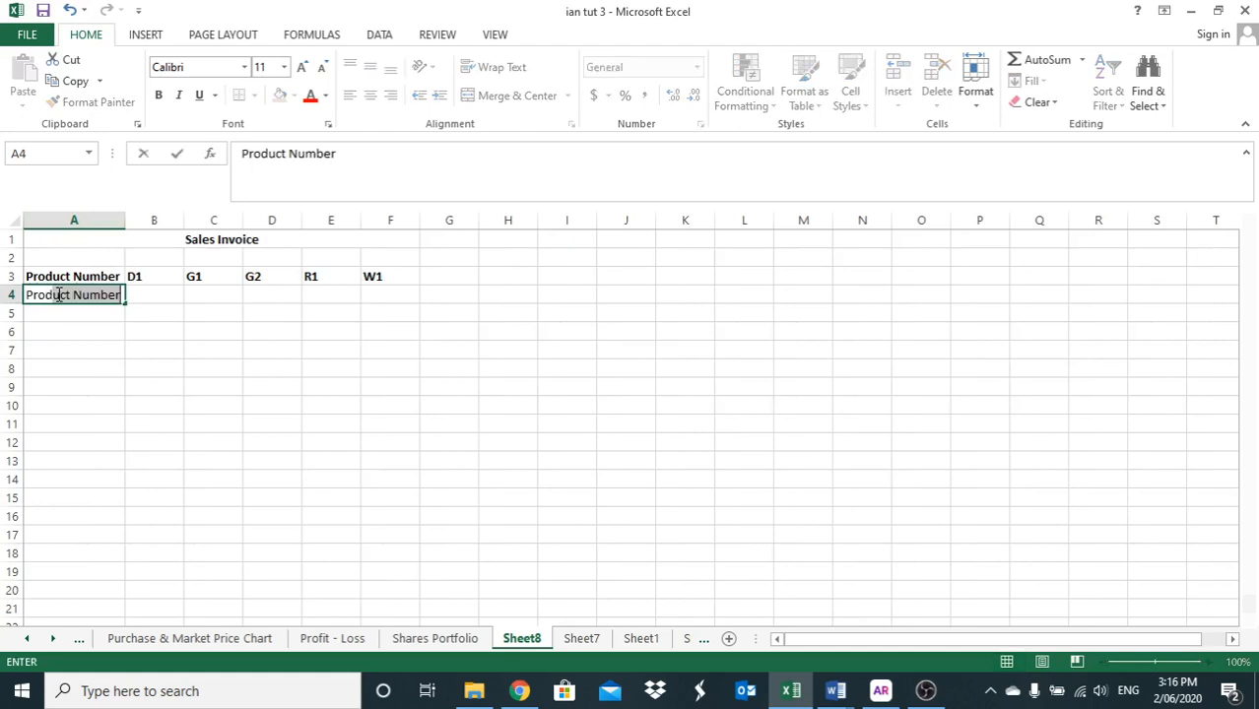
text( Name)
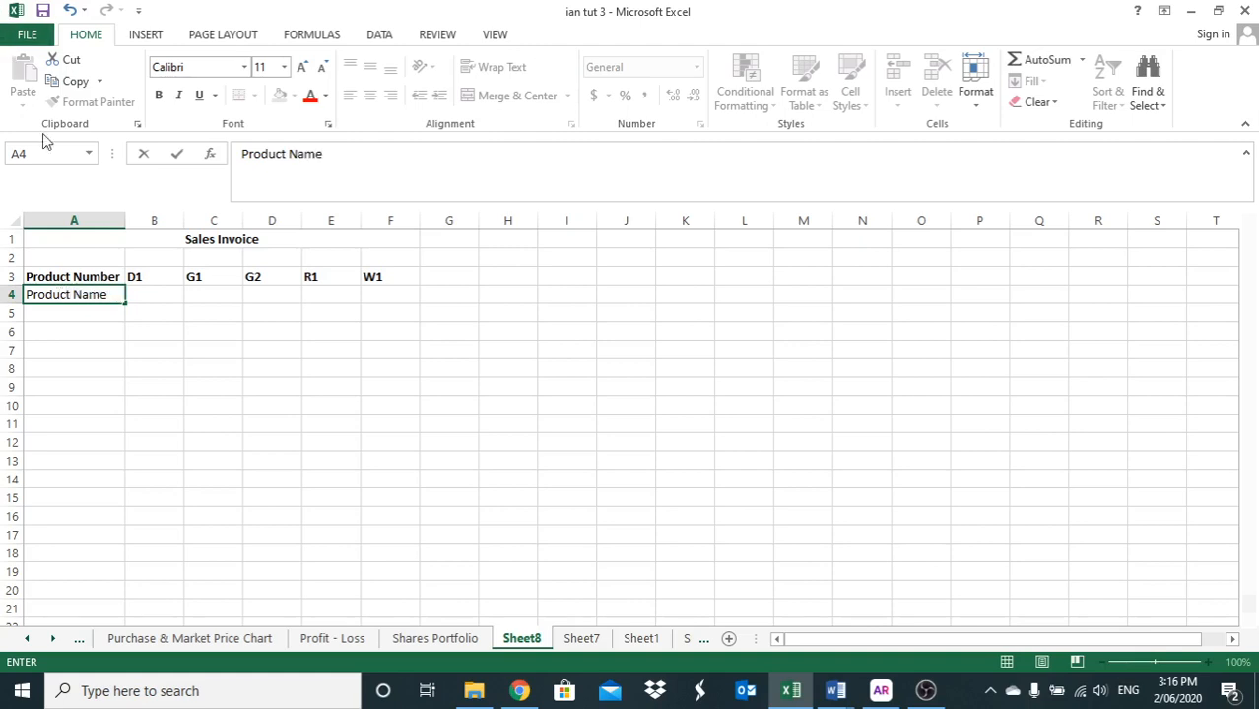
click(79, 313)
text(Uni)
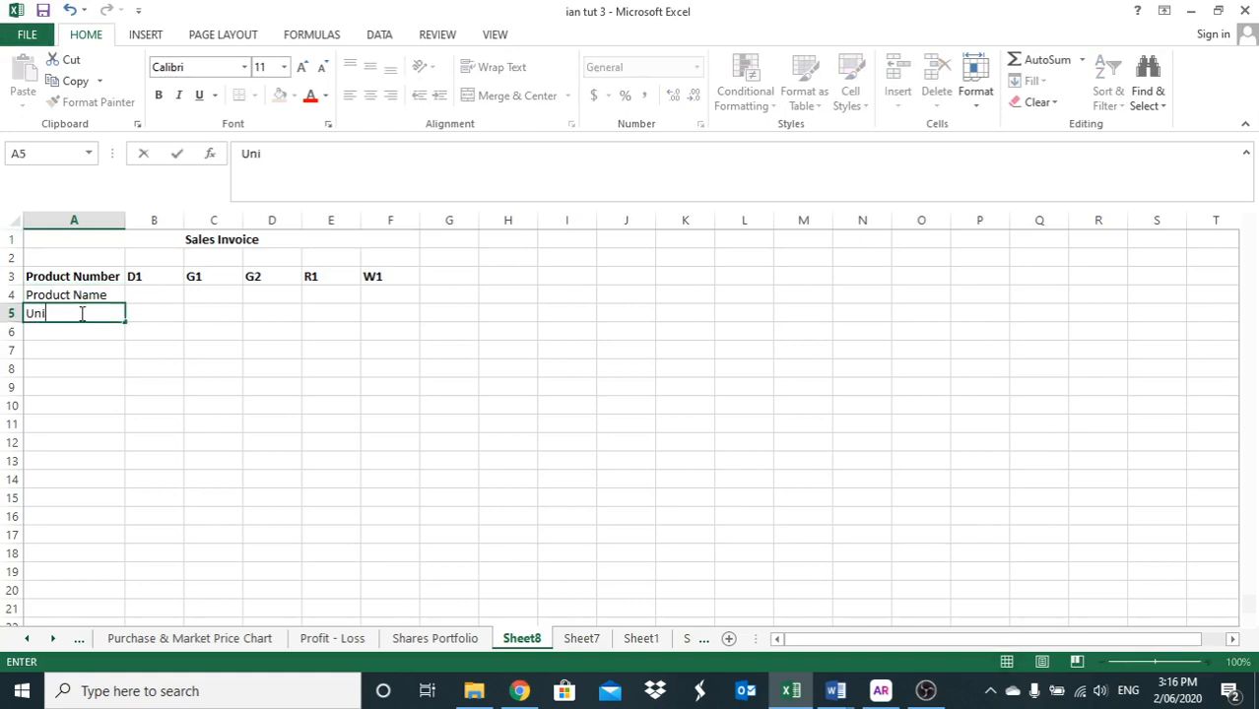
text(t Price)
drag(34, 292, 48, 311)
click(158, 95)
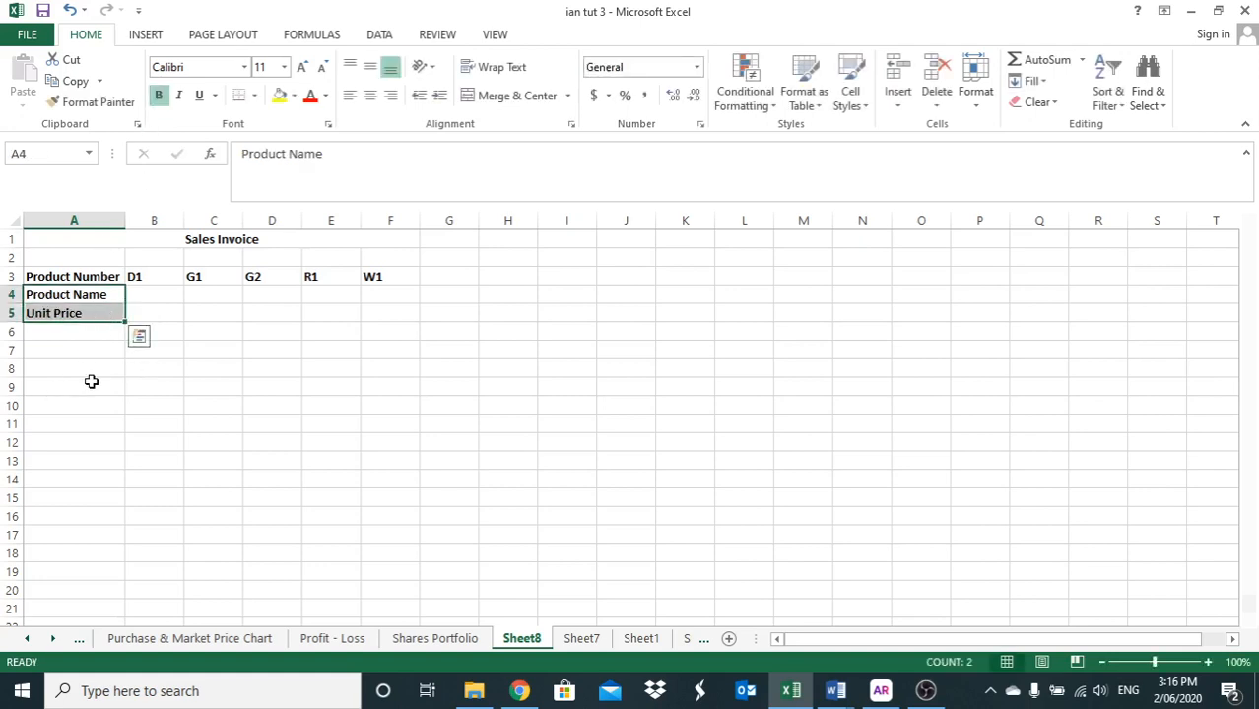
Enter the label "Quantity" in cell A7
click(42, 352)
text(Quantity)
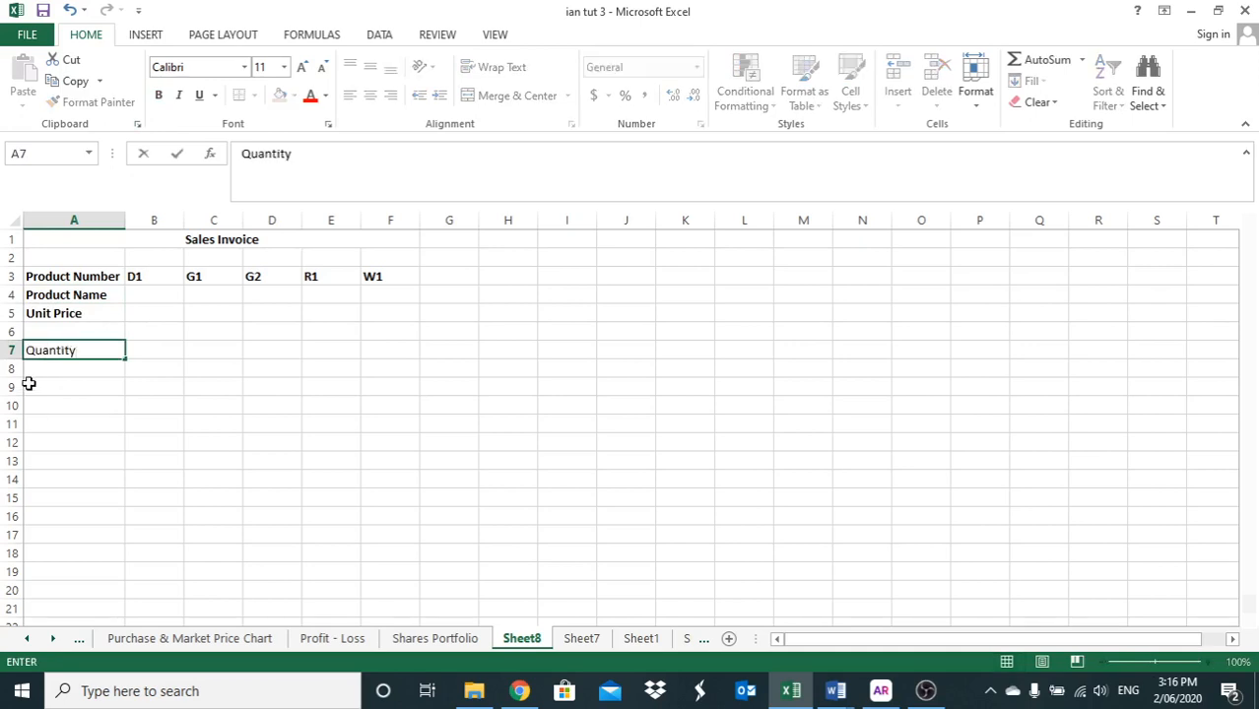
click(37, 368)
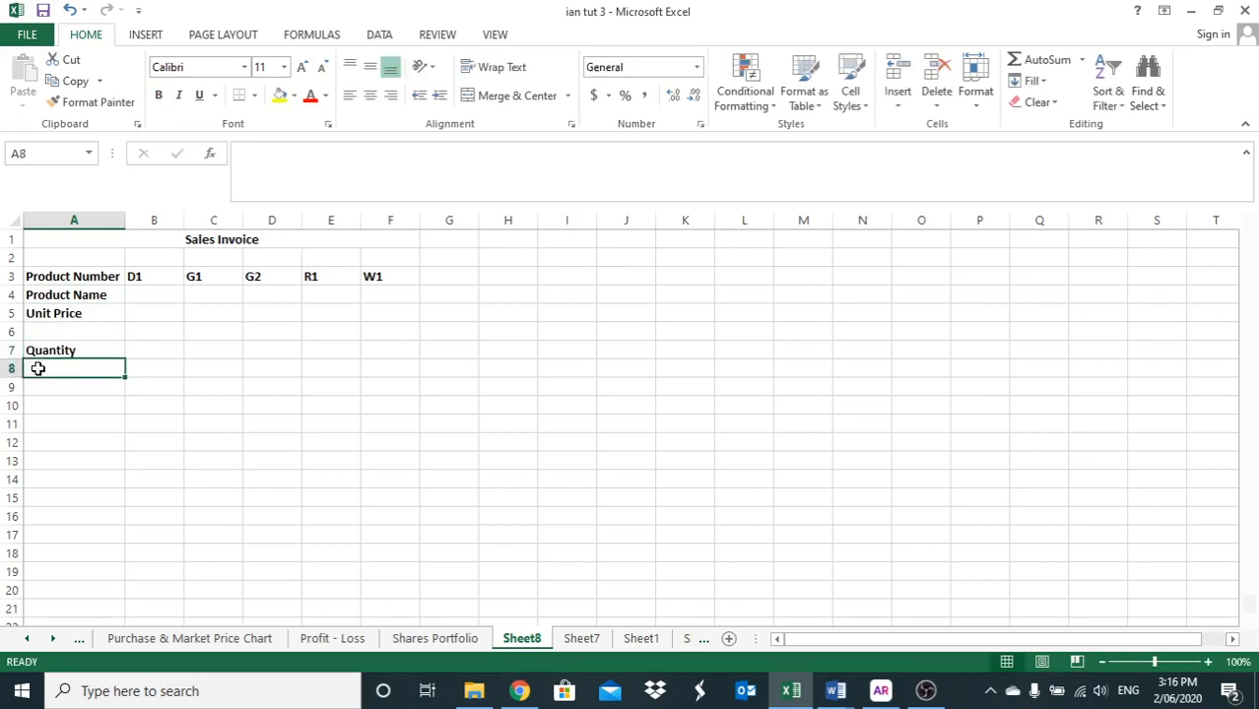
Enter the label "Total Invoice Value" in cell A8
text(Total)
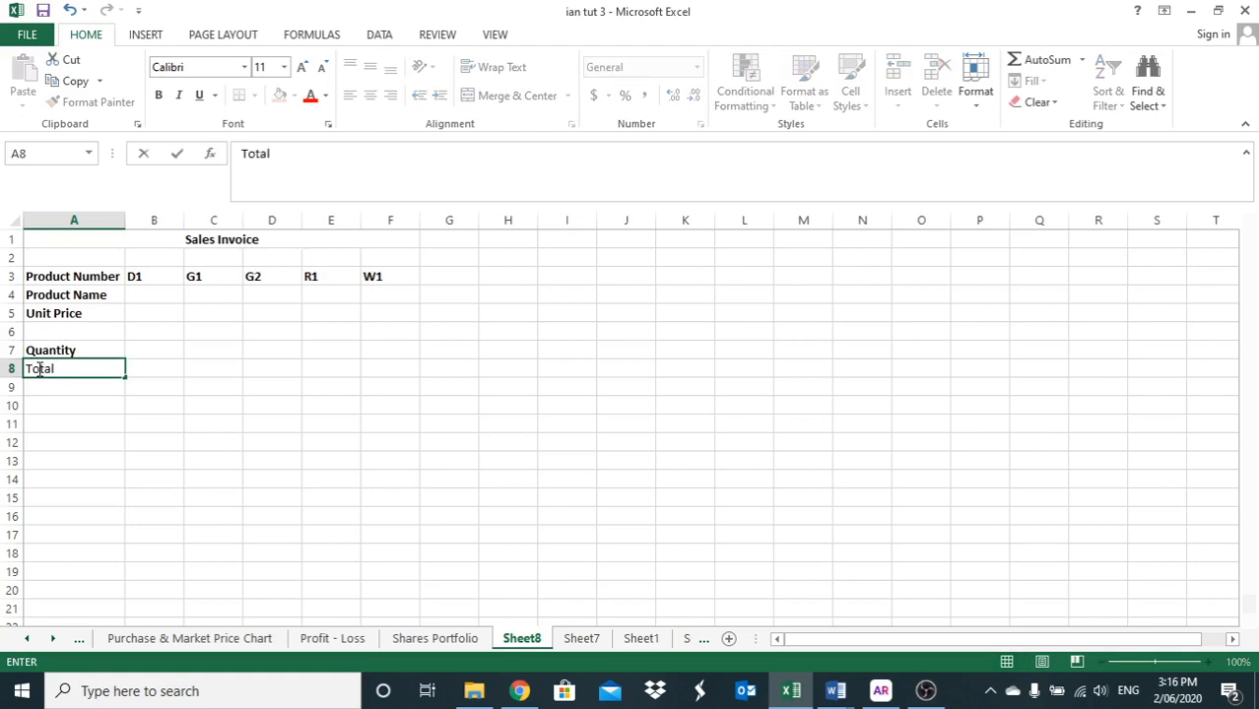
text( Invoice Value)
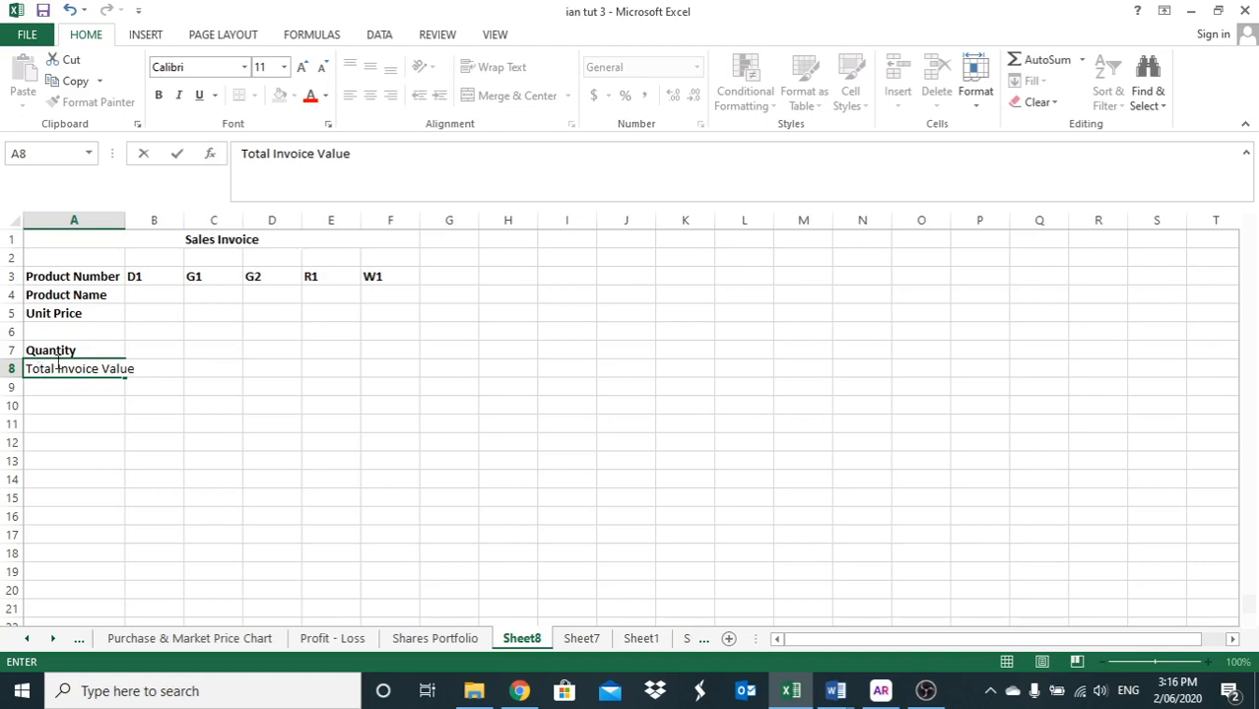
drag(37, 410, 39, 425)
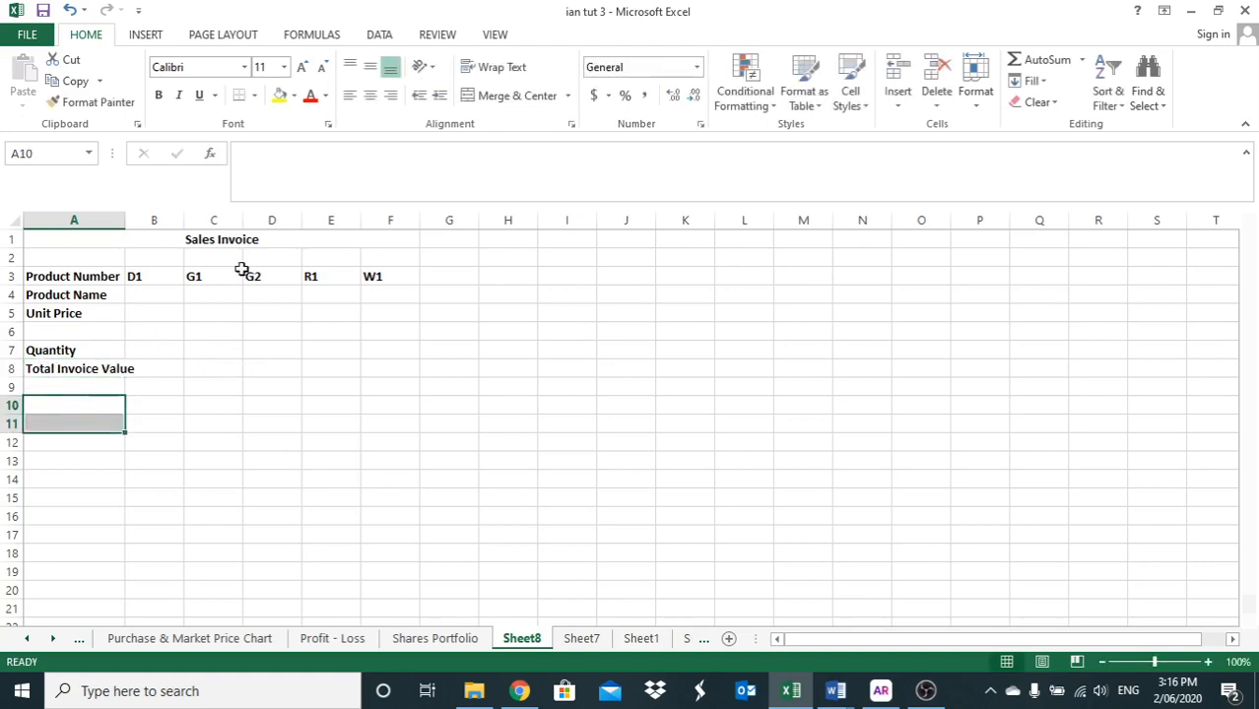
Start the lookup table below the invoice with the heading "Product No." in cell B11
click(164, 424)
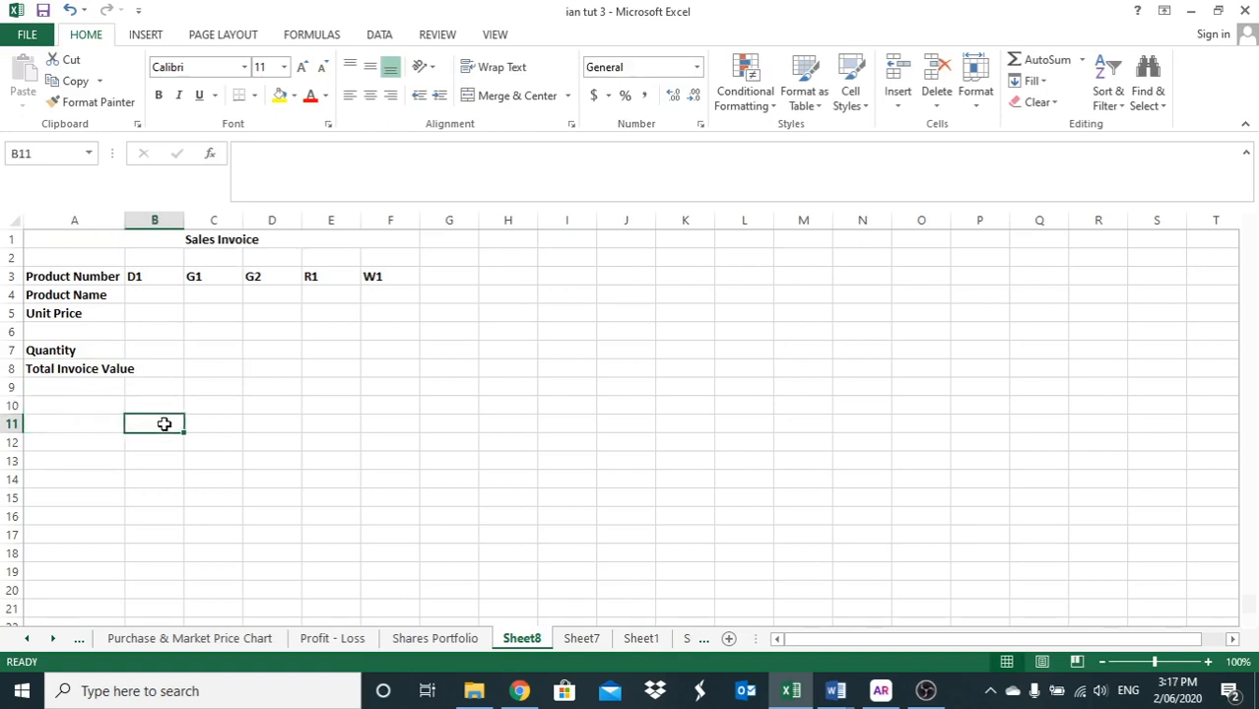
drag(165, 424, 157, 406)
text(P)
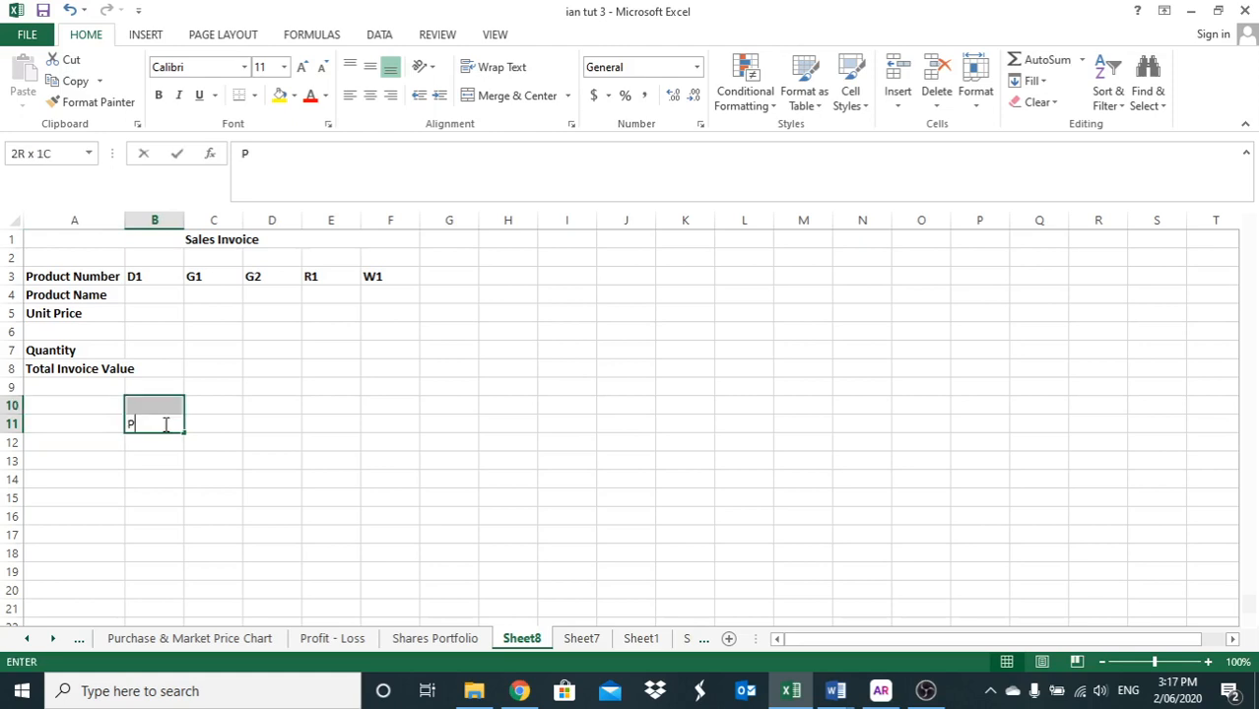
text(rod)
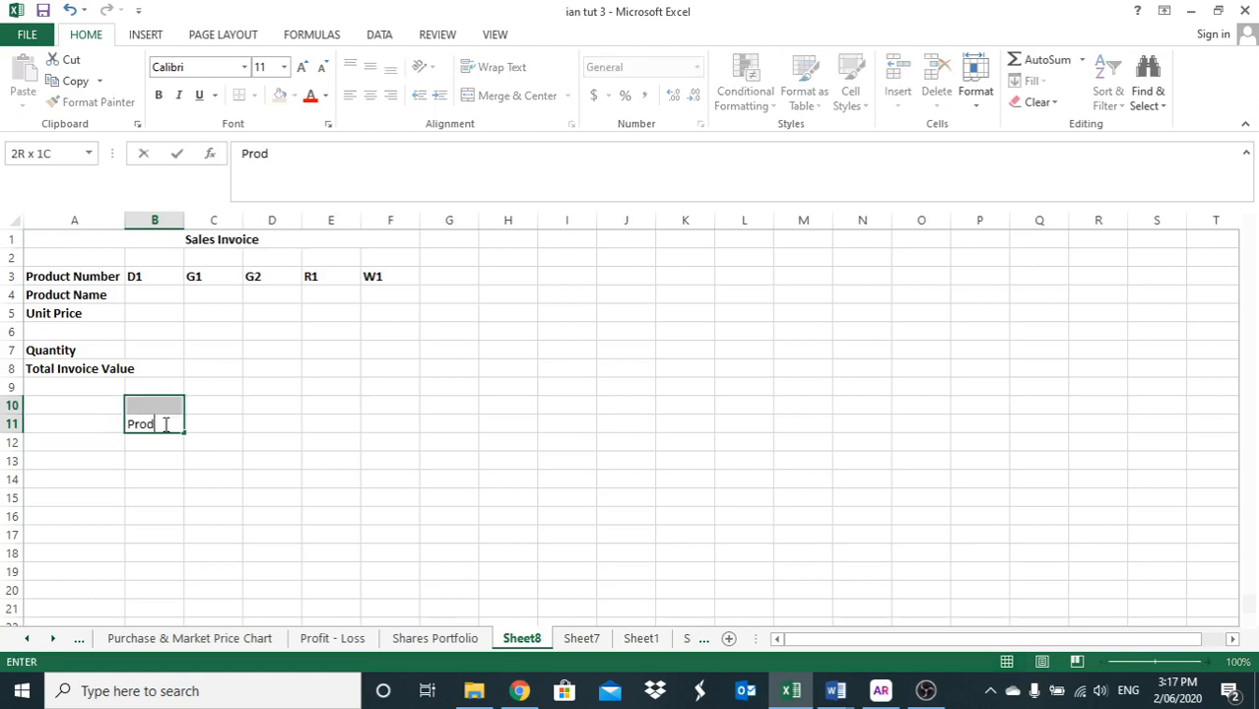
text(uct No.)
key(Return)
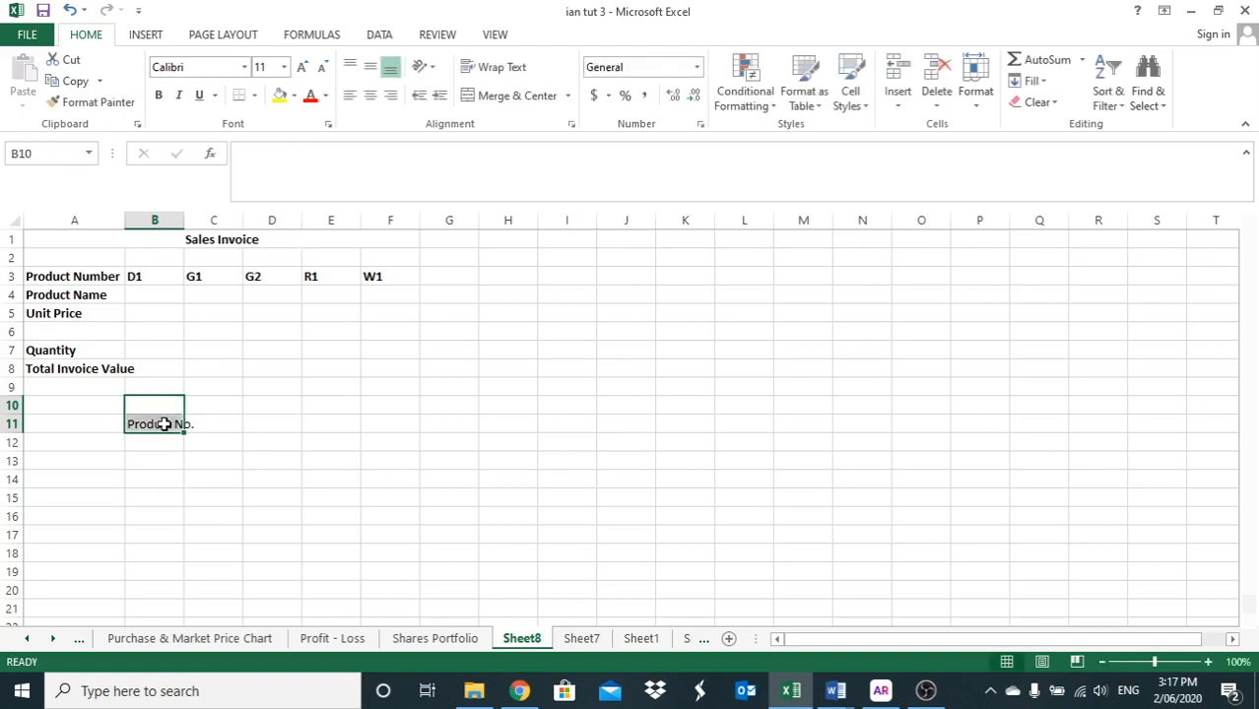
key(Return)
key(Return)
key(Return)
key(Right)
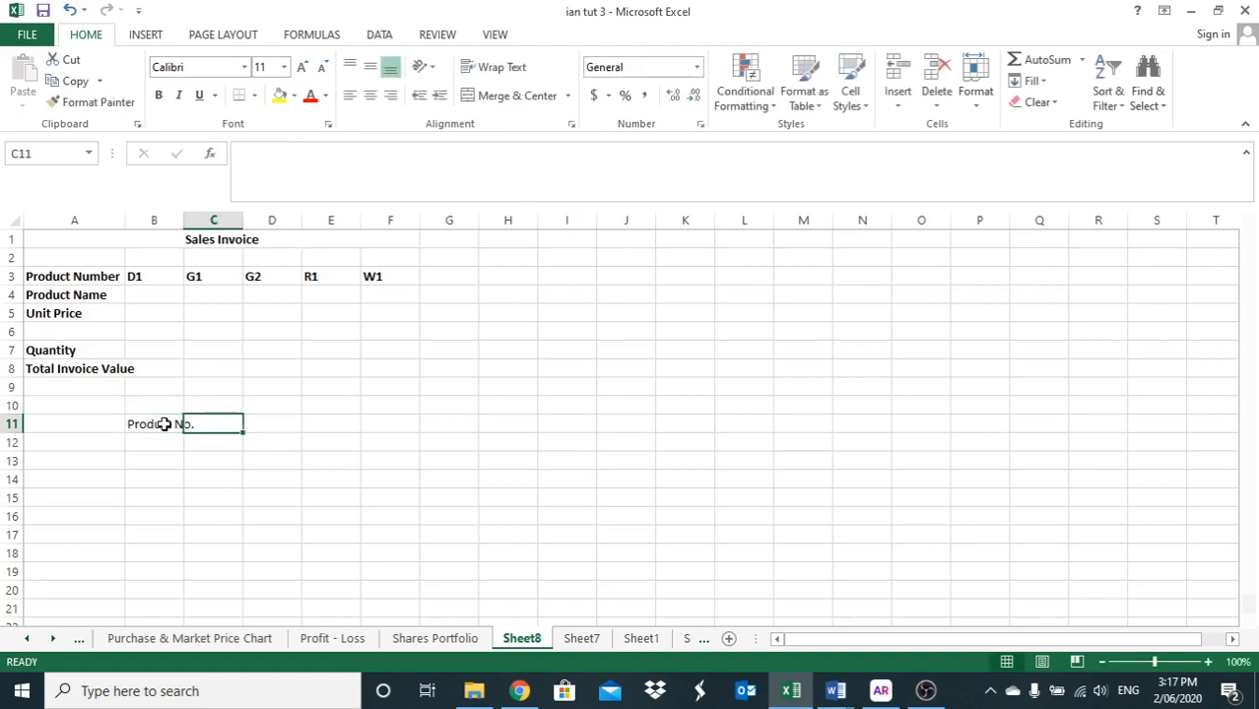
Add the lookup table headings "Product Name" in C11 and "Sell Price" in D11
text(Pro)
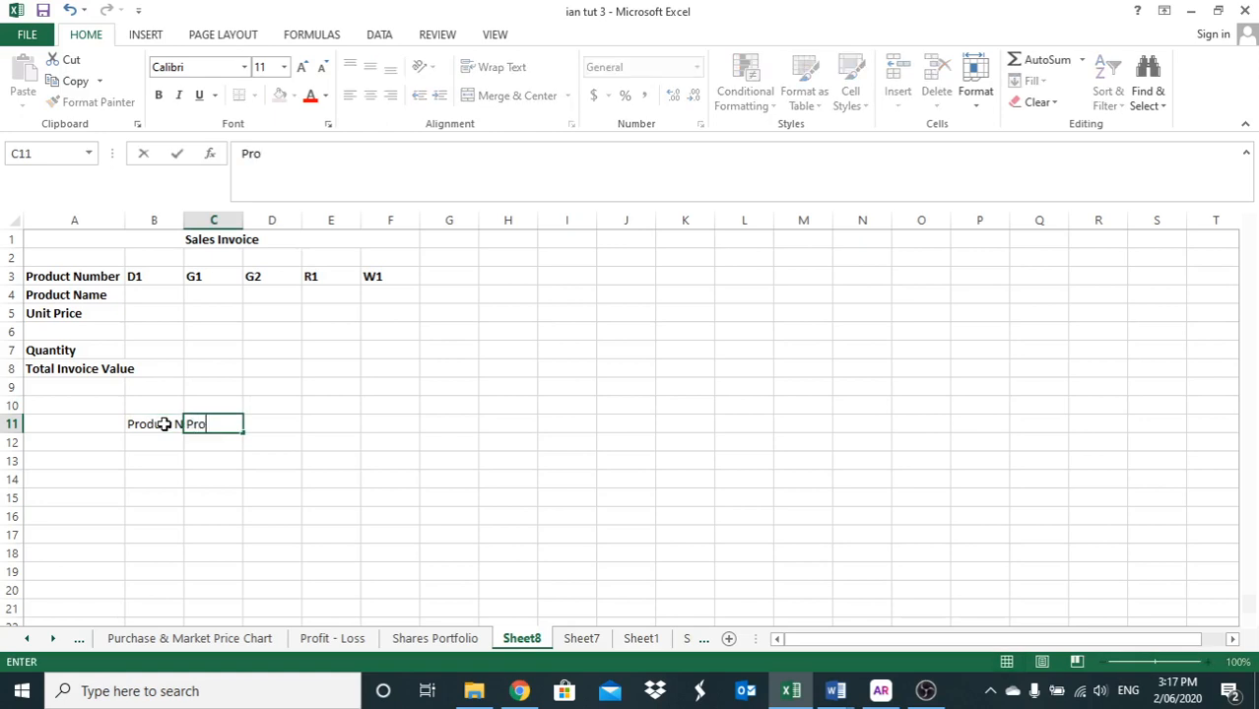
text(duct Name)
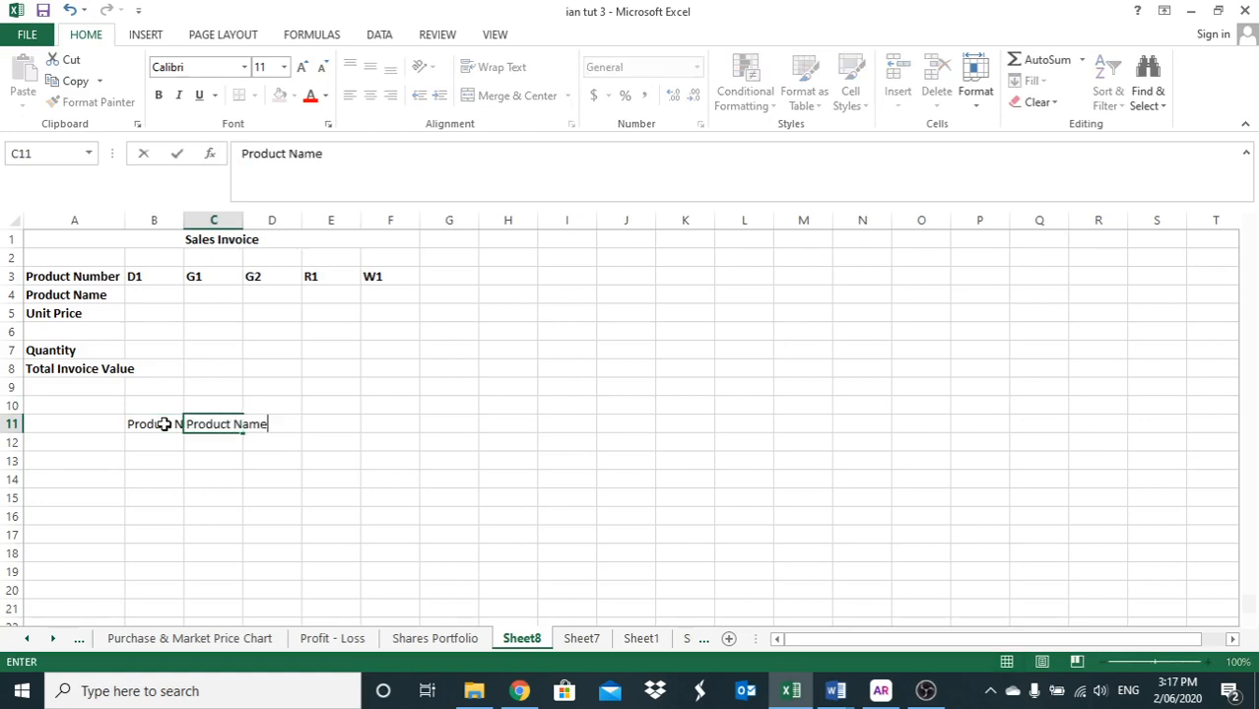
key(Tab)
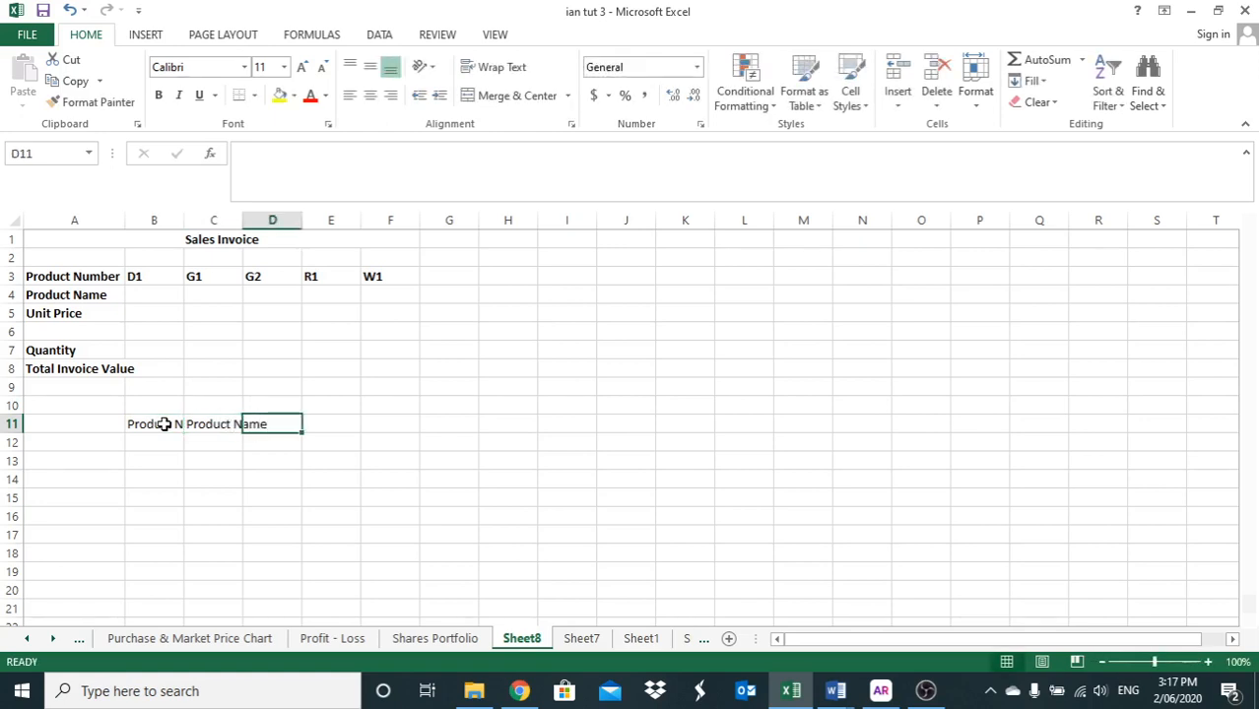
text(Sell Pr)
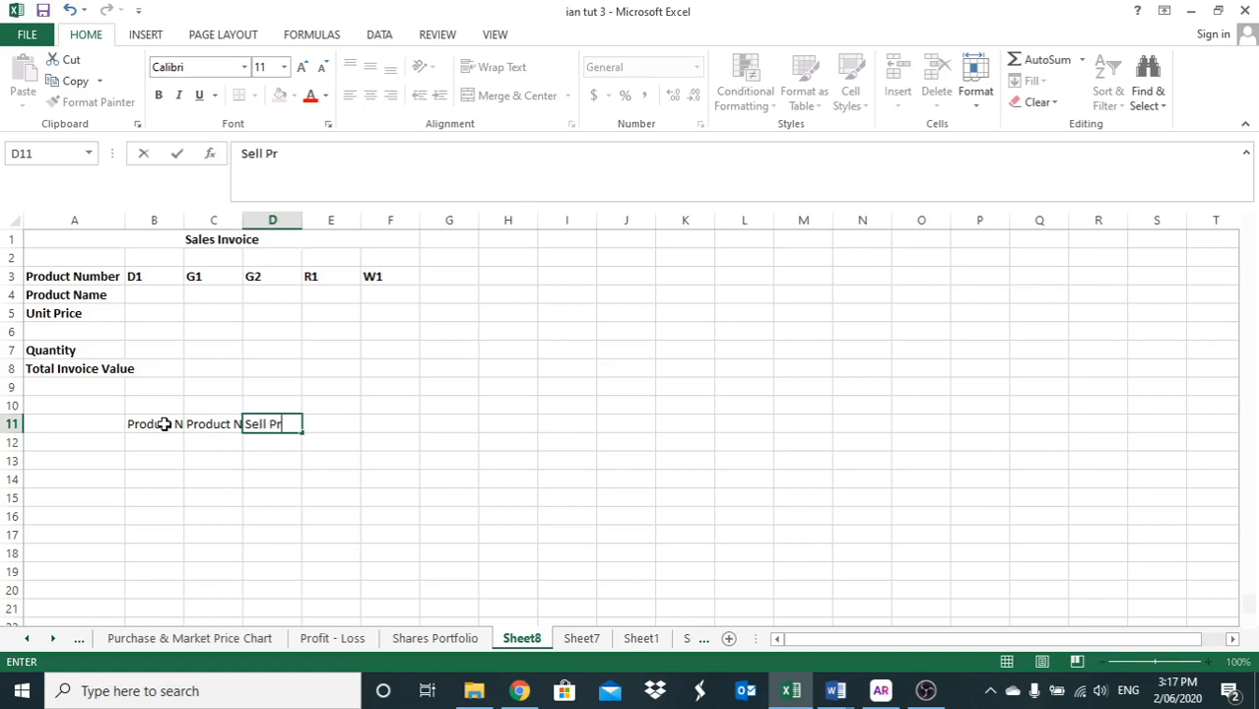
text(ice)
drag(124, 445, 131, 443)
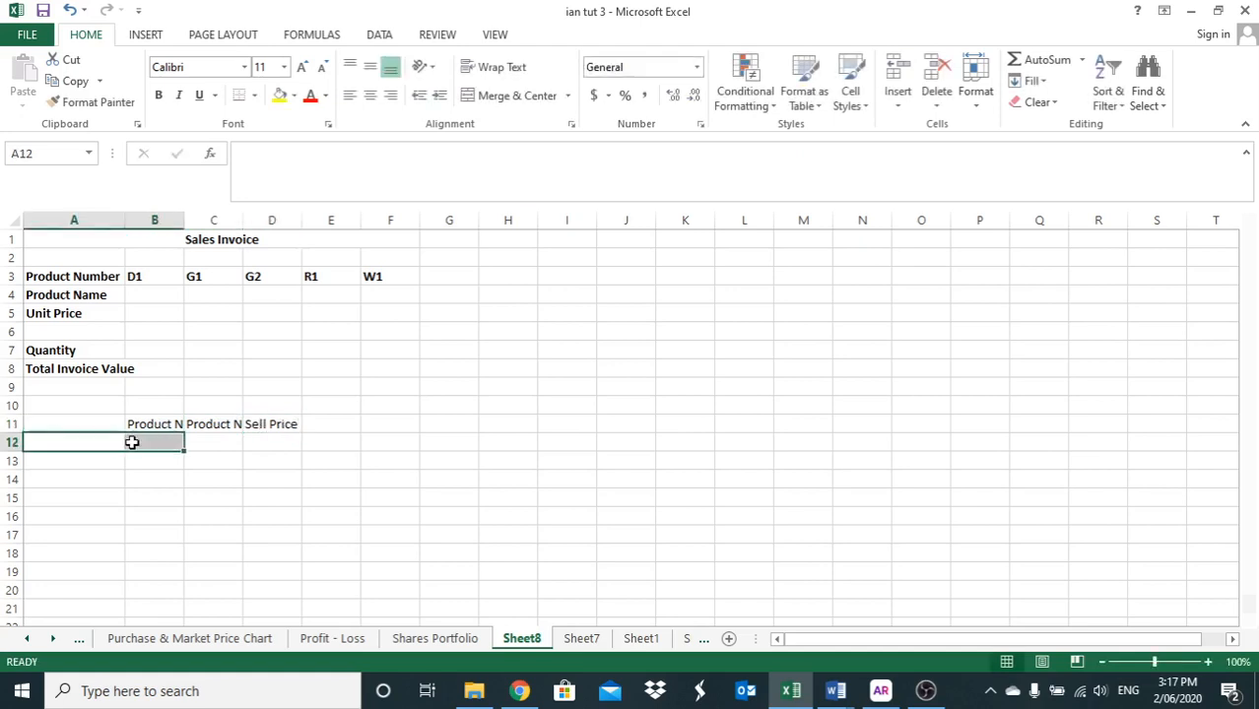
List the product codes D1, G1, G2, R1 and W1 in cells B12 to B16
click(131, 443)
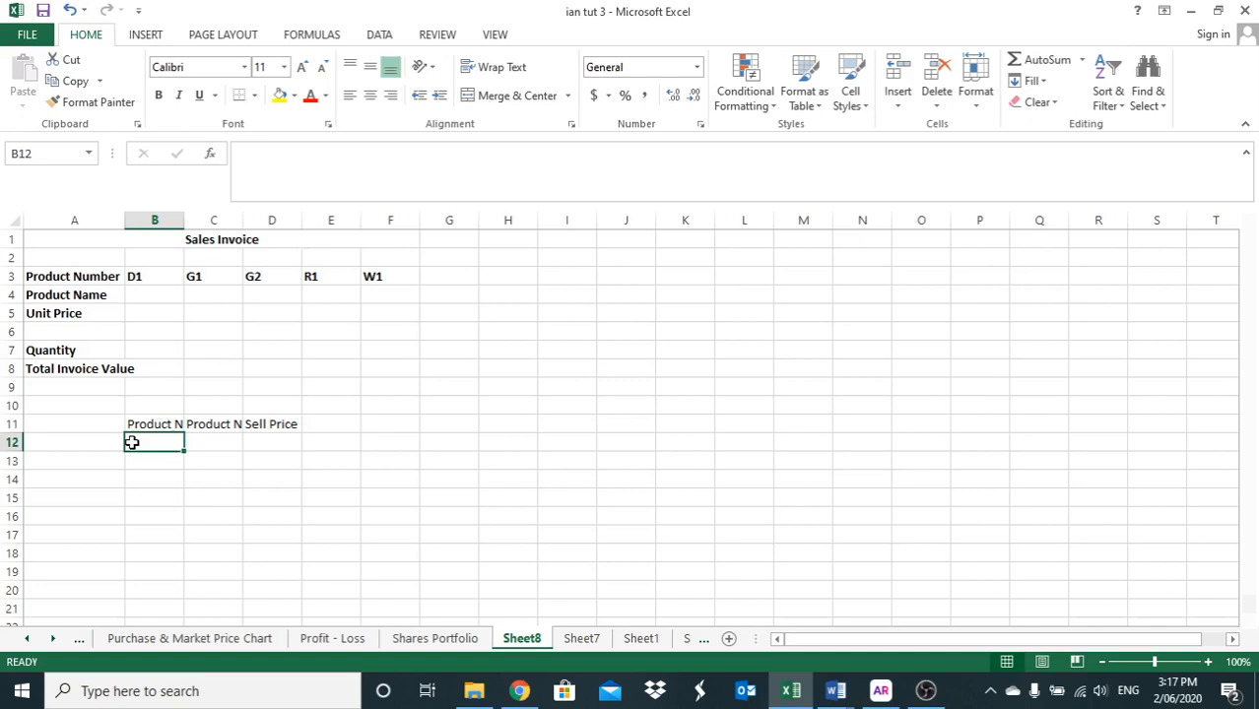
text(D1)
key(Return)
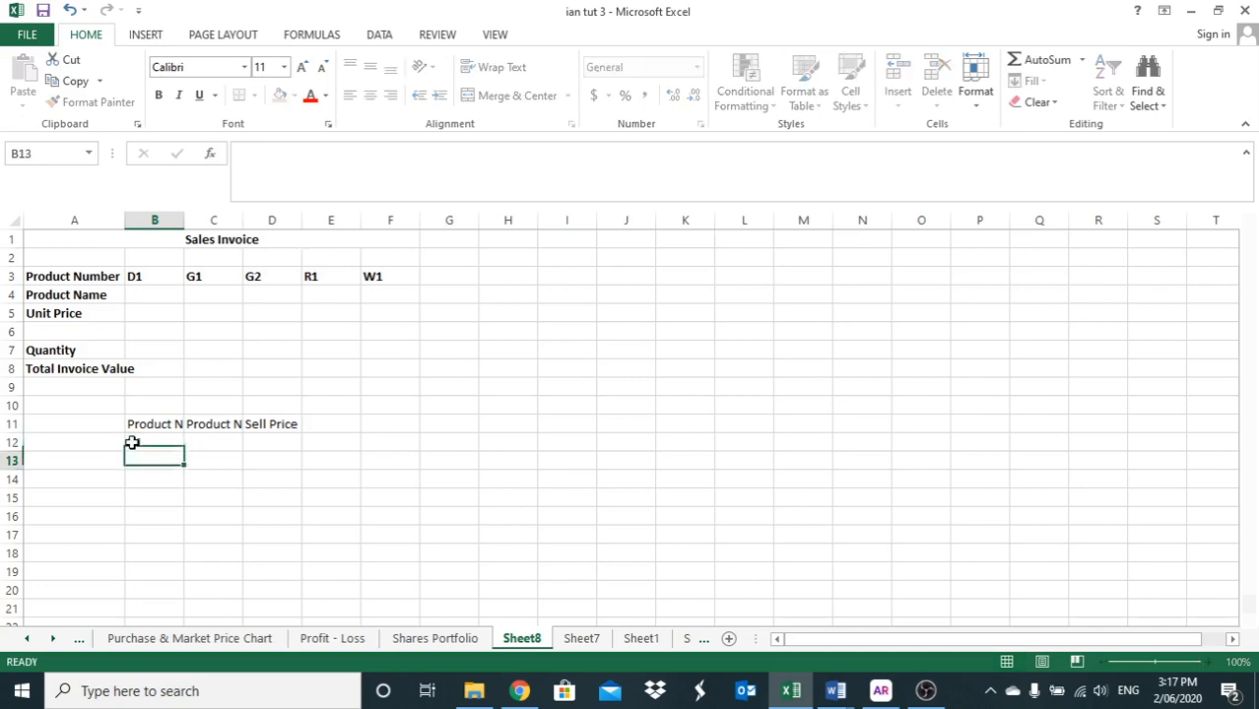
text(G1)
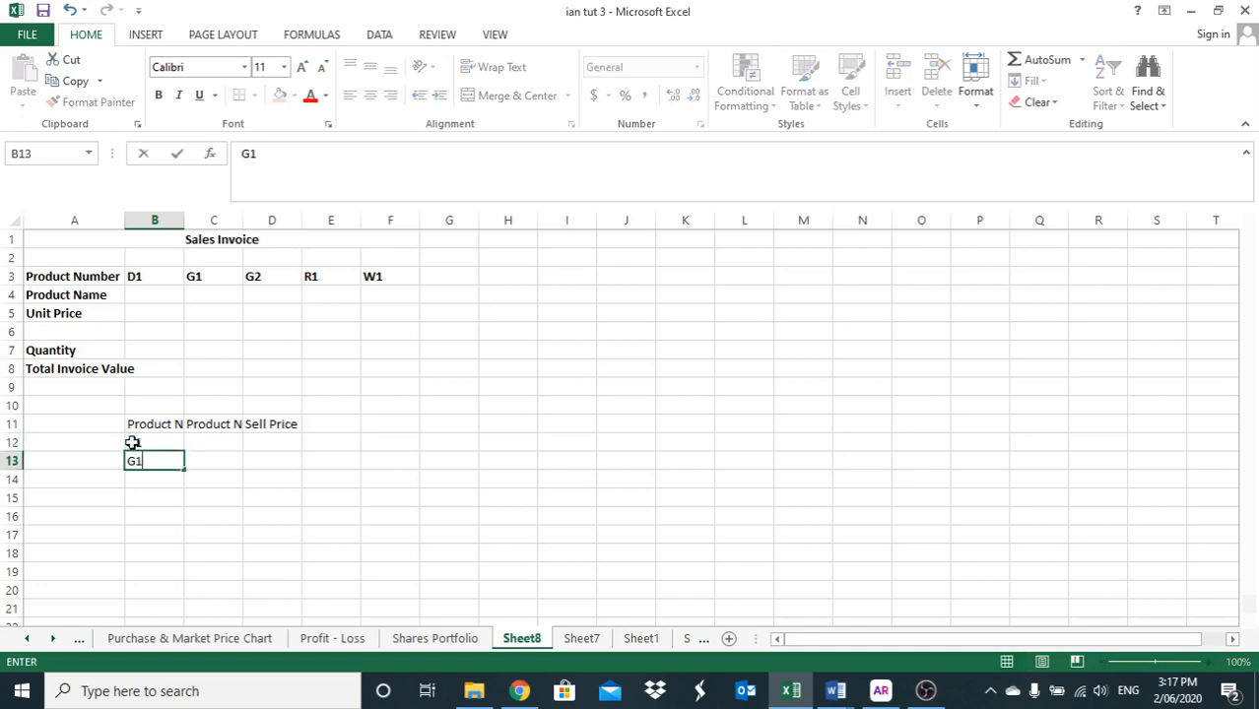
key(Return)
text(G1)
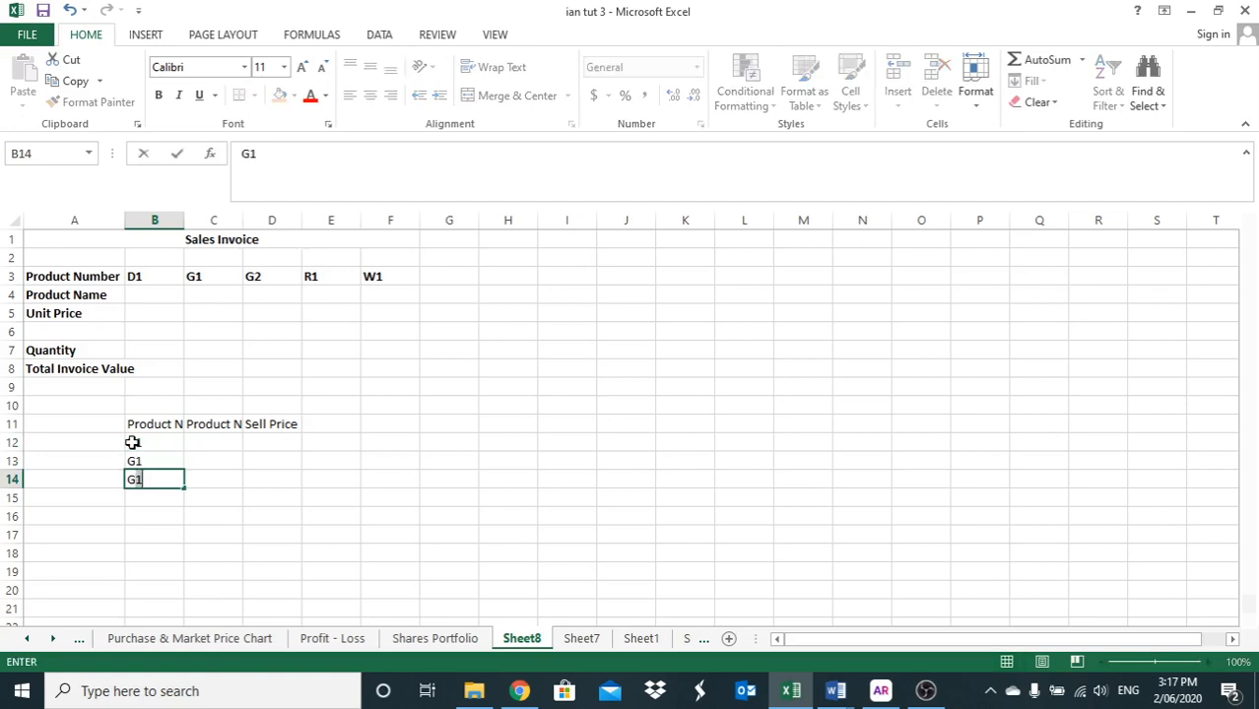
key(BackSpace)
text(2)
key(Return)
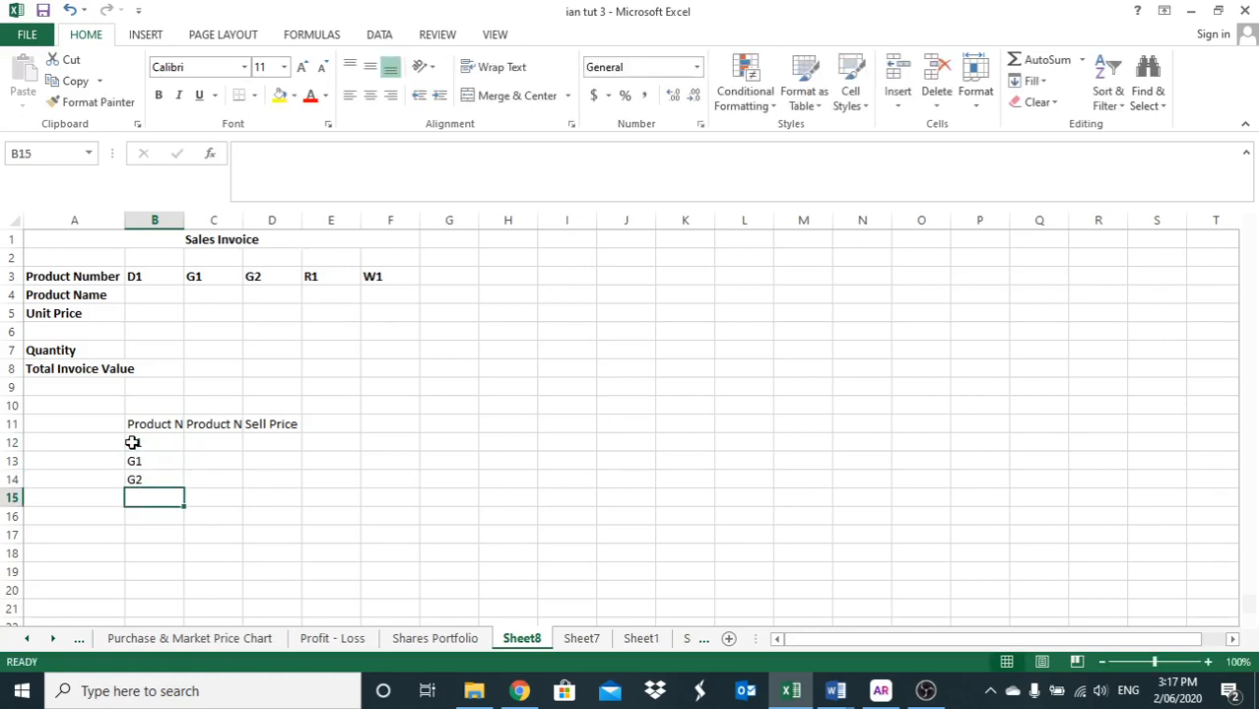
text(R1)
key(Return)
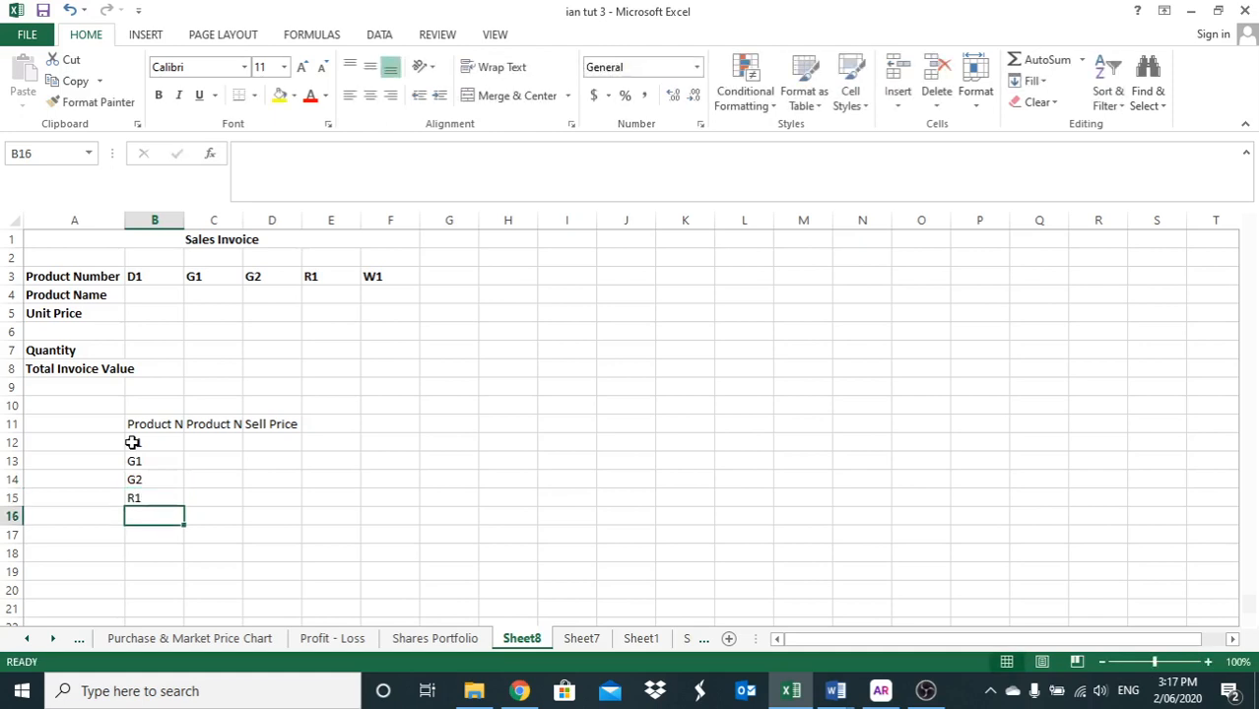
text(W1)
Enter the product names Didgets, Gadgets, Gidgets 11, Ridgets and Wridgets in cells C12 to C16
click(200, 440)
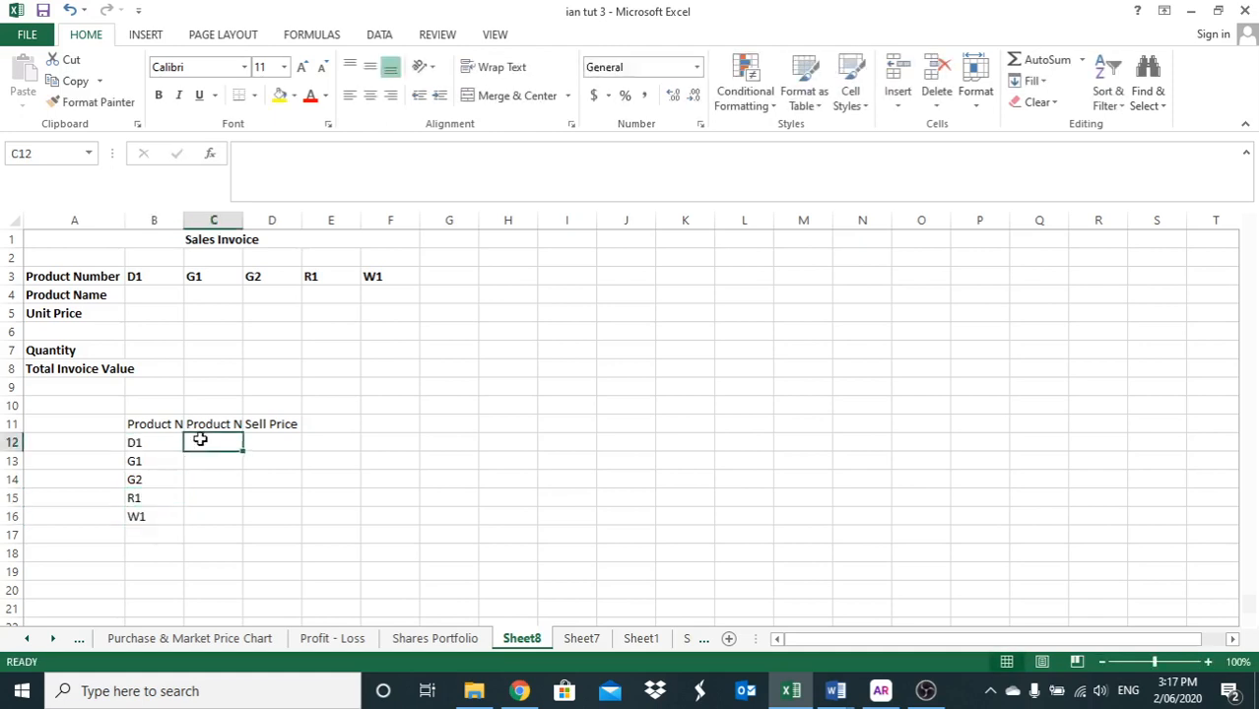
text(D)
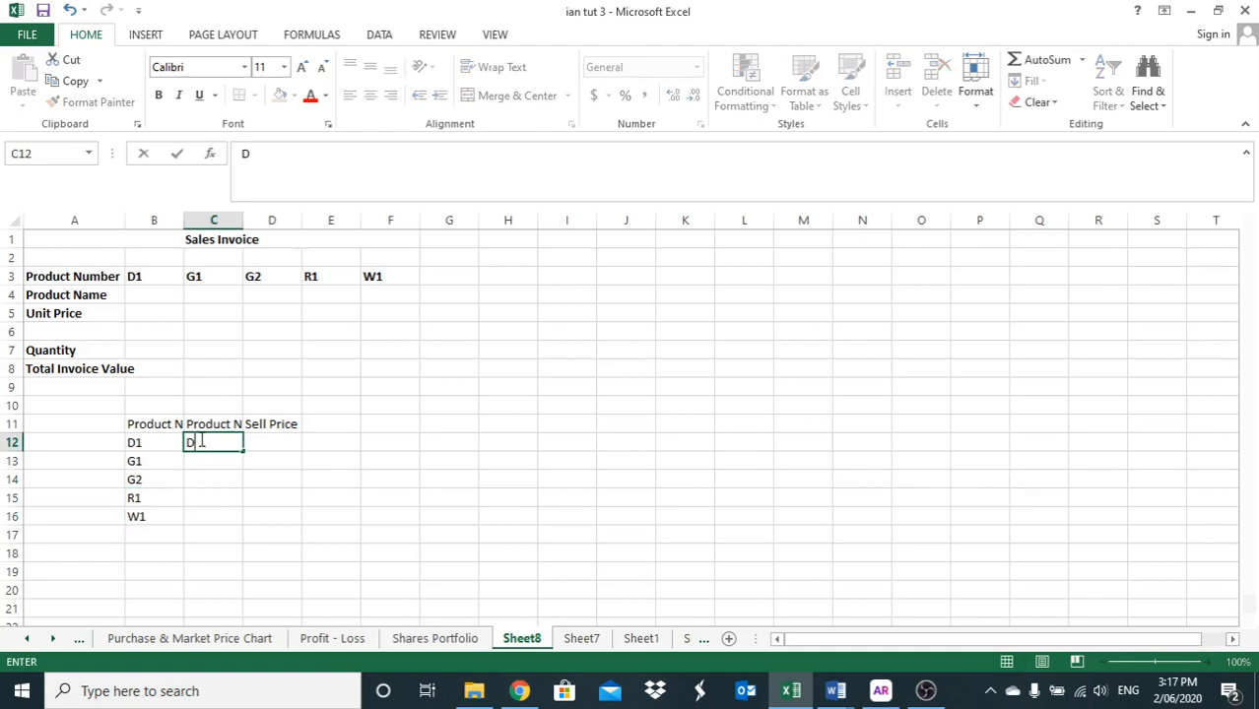
text(idgets)
key(Return)
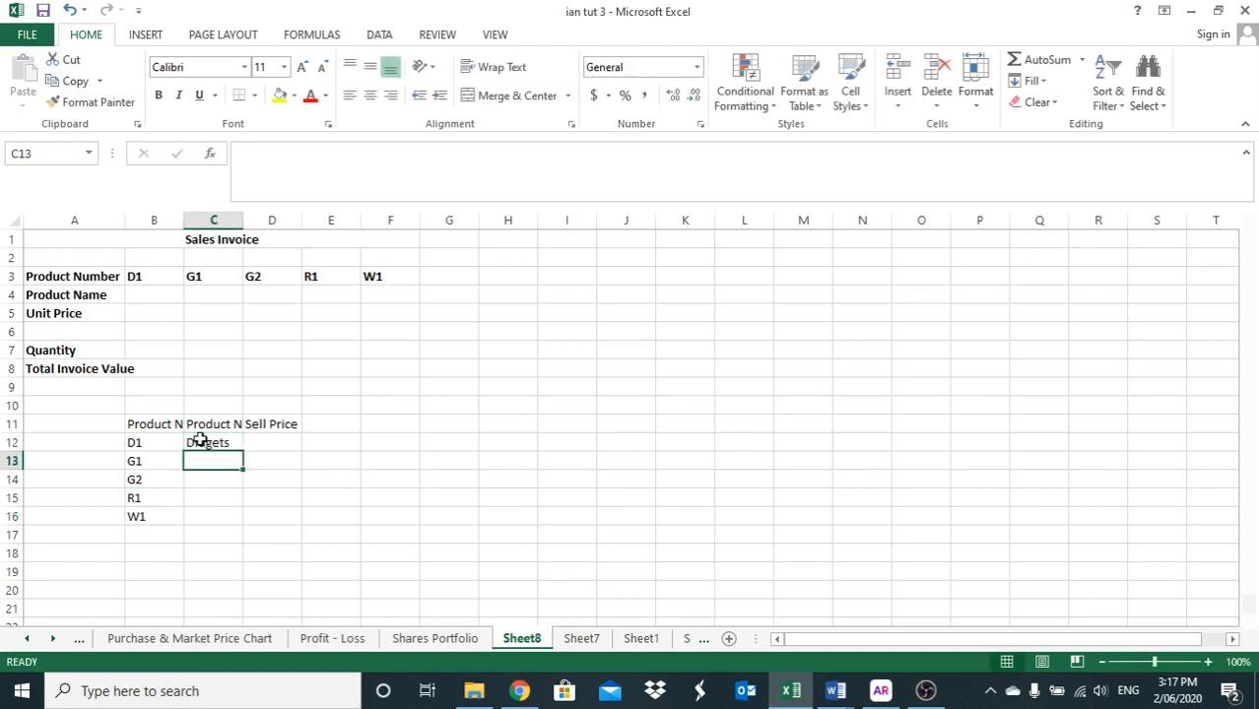
text(Gadgets)
key(Return)
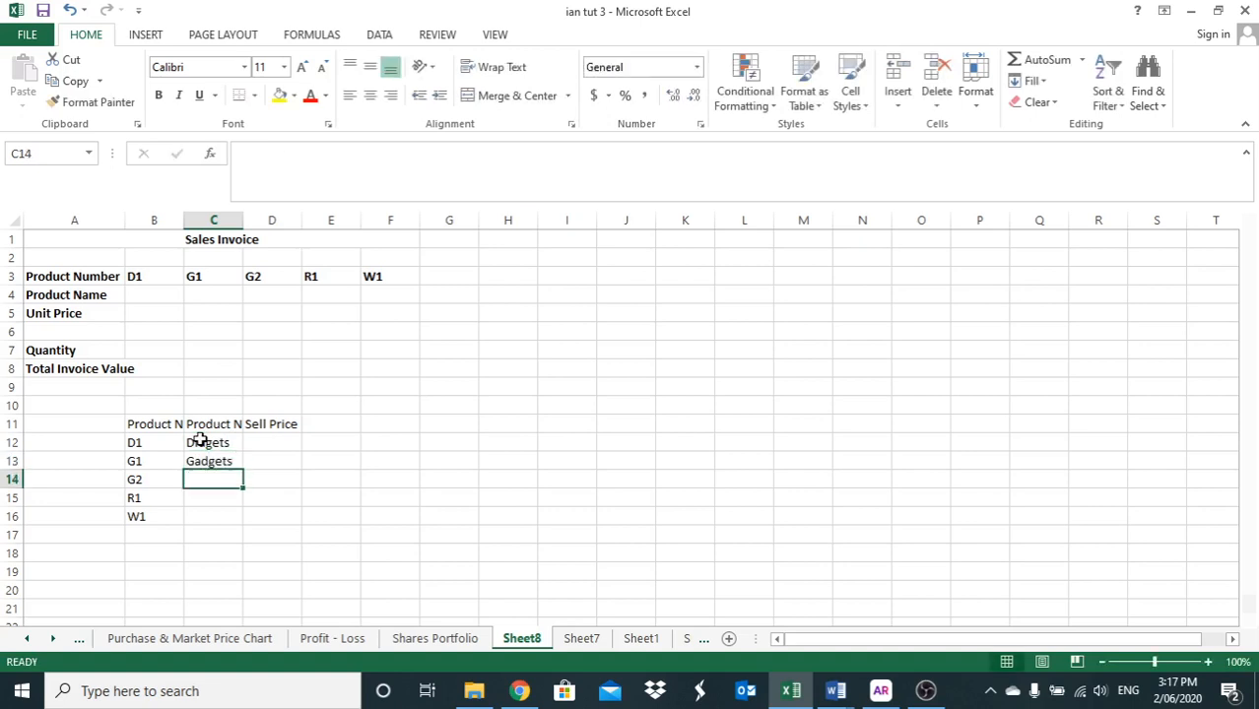
text(Gid)
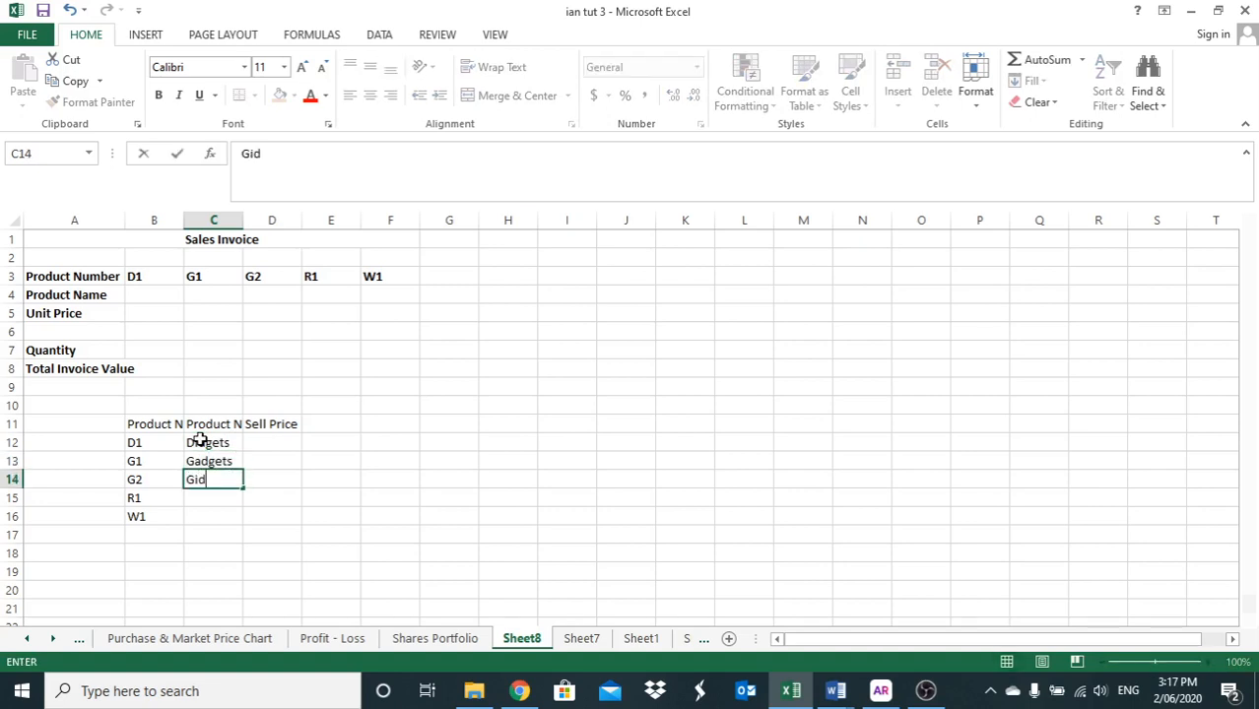
text(gets 11)
key(Return)
text(Ridg)
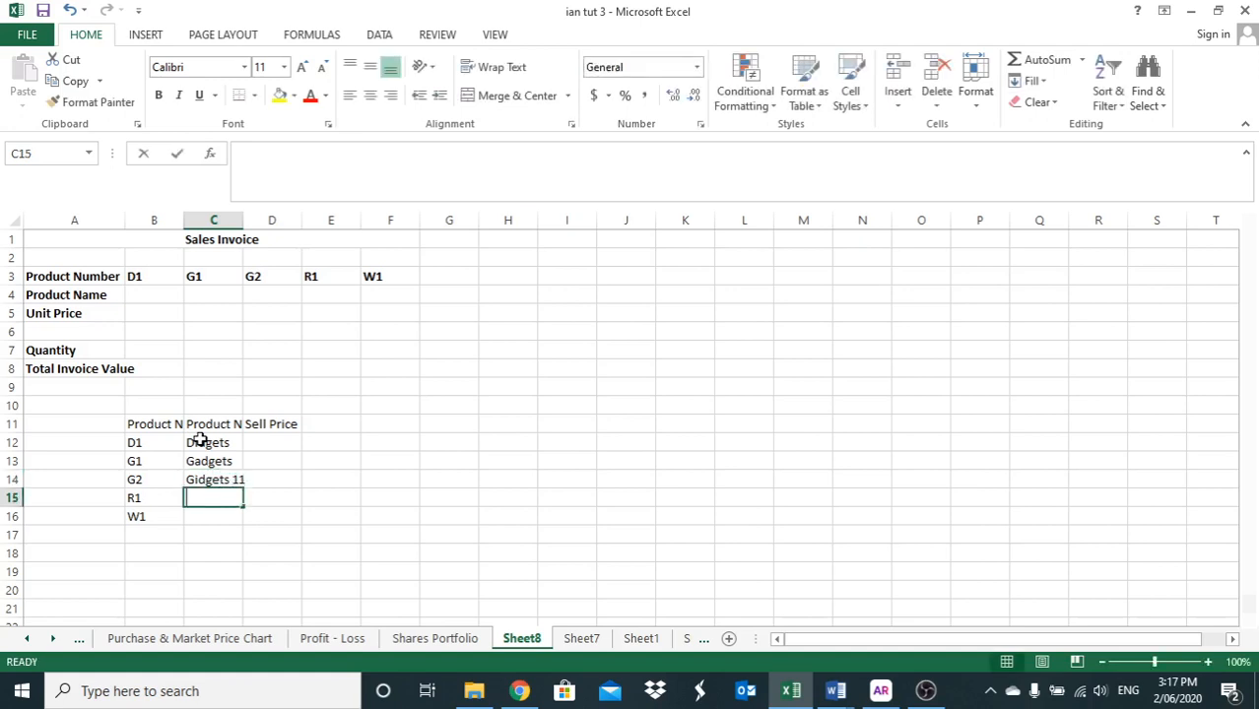
text(ets)
key(Return)
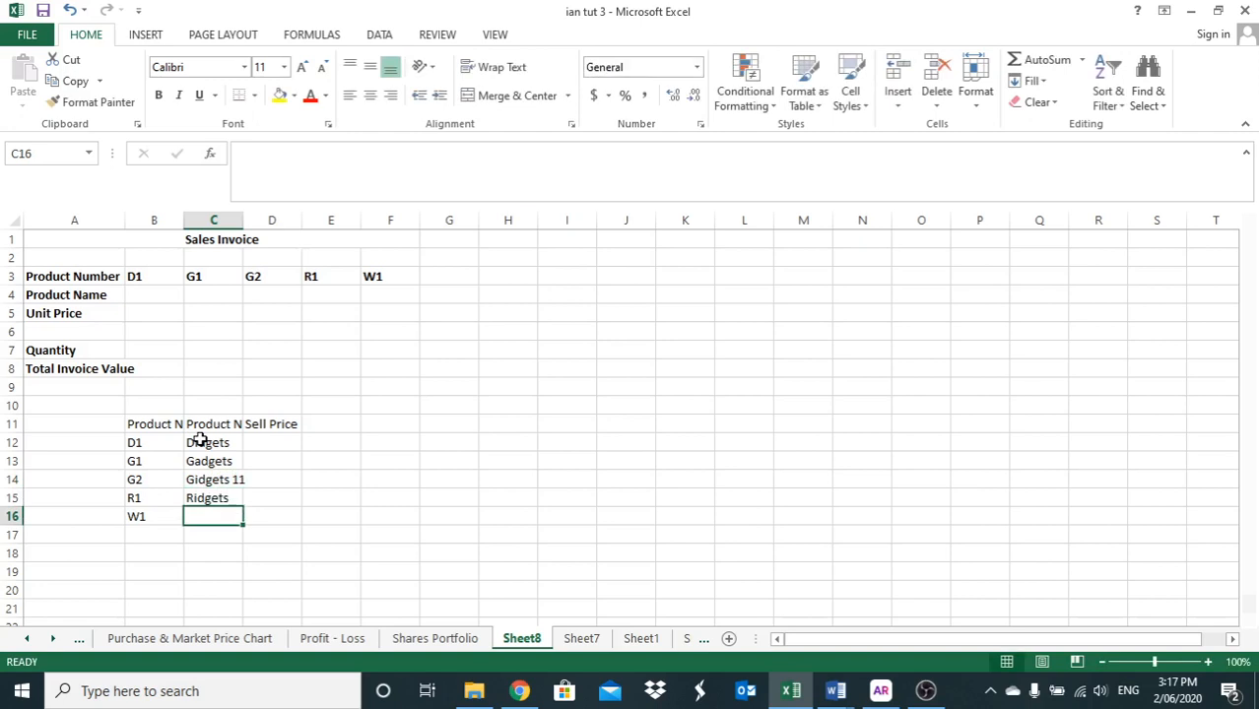
text(W)
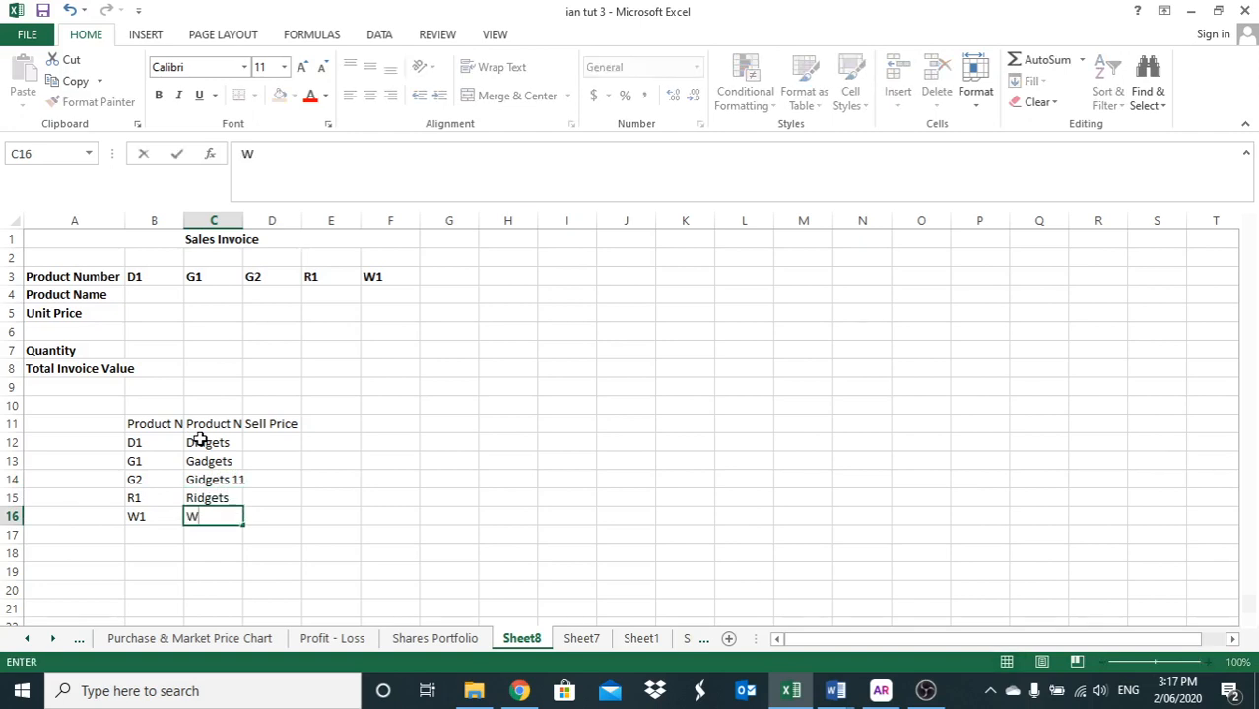
text(ridgets)
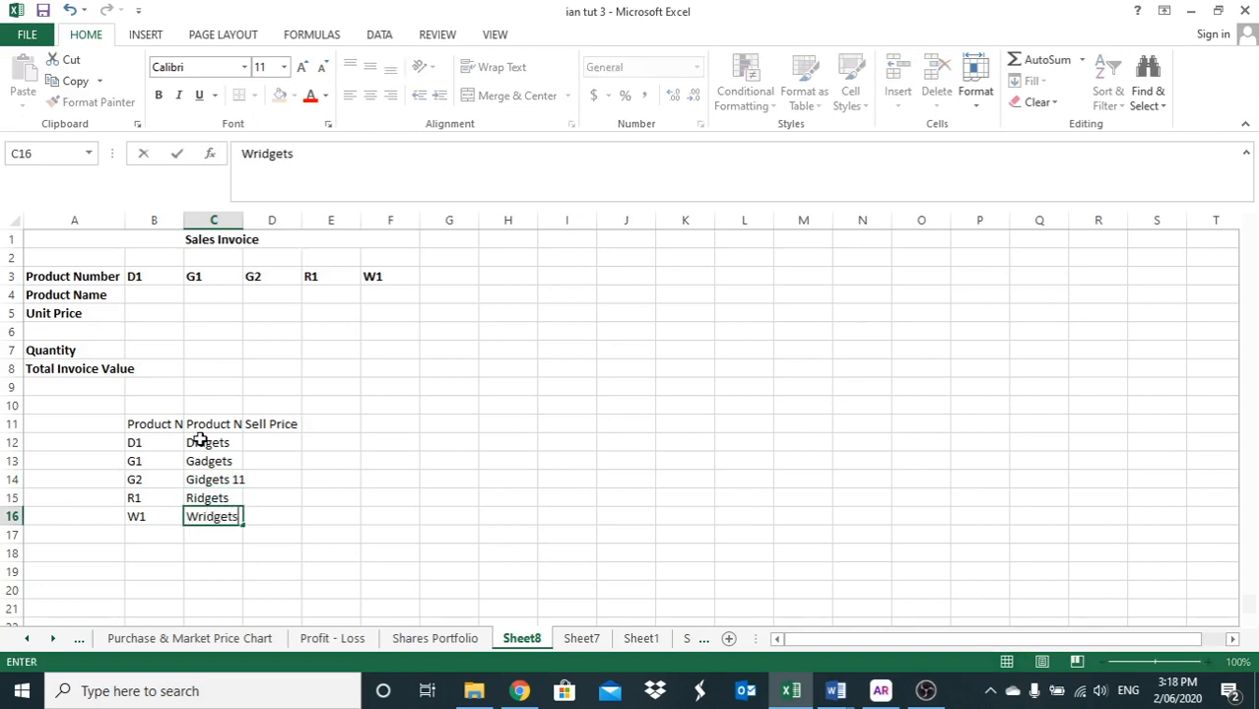
Enter the sell prices 10, 12, 15, 8 and 20 in cells D12 to D16
click(248, 444)
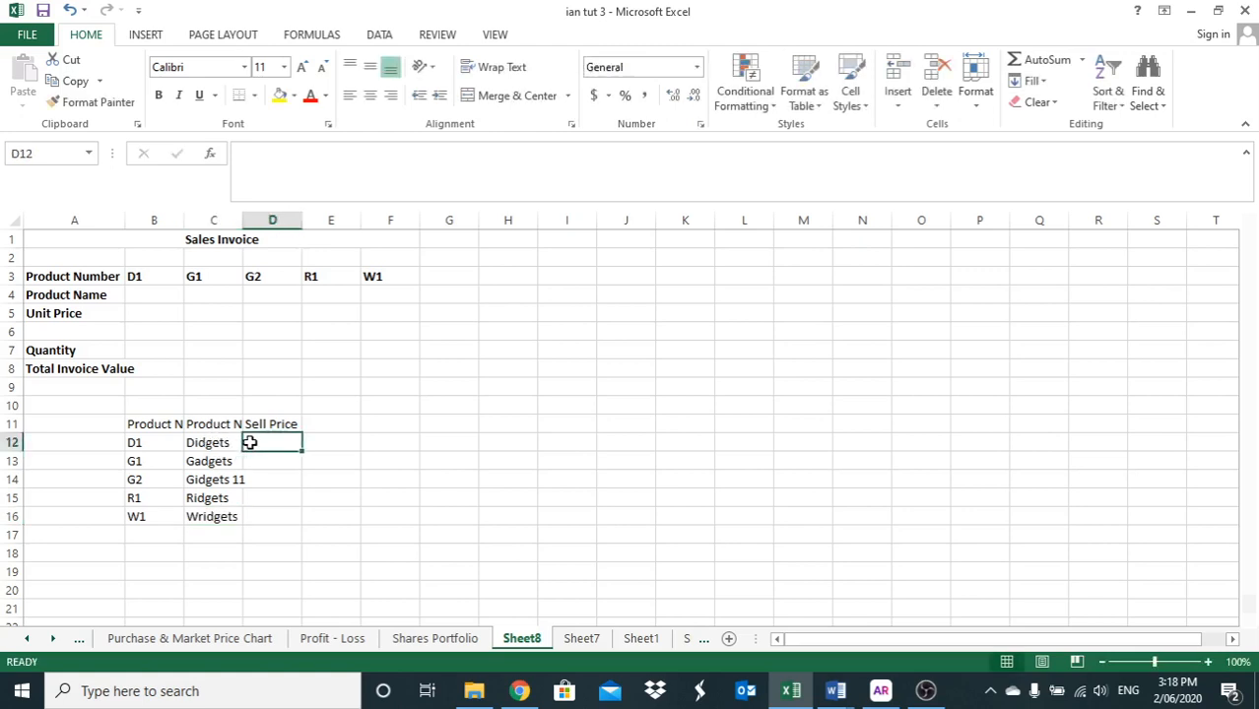
text(q2)
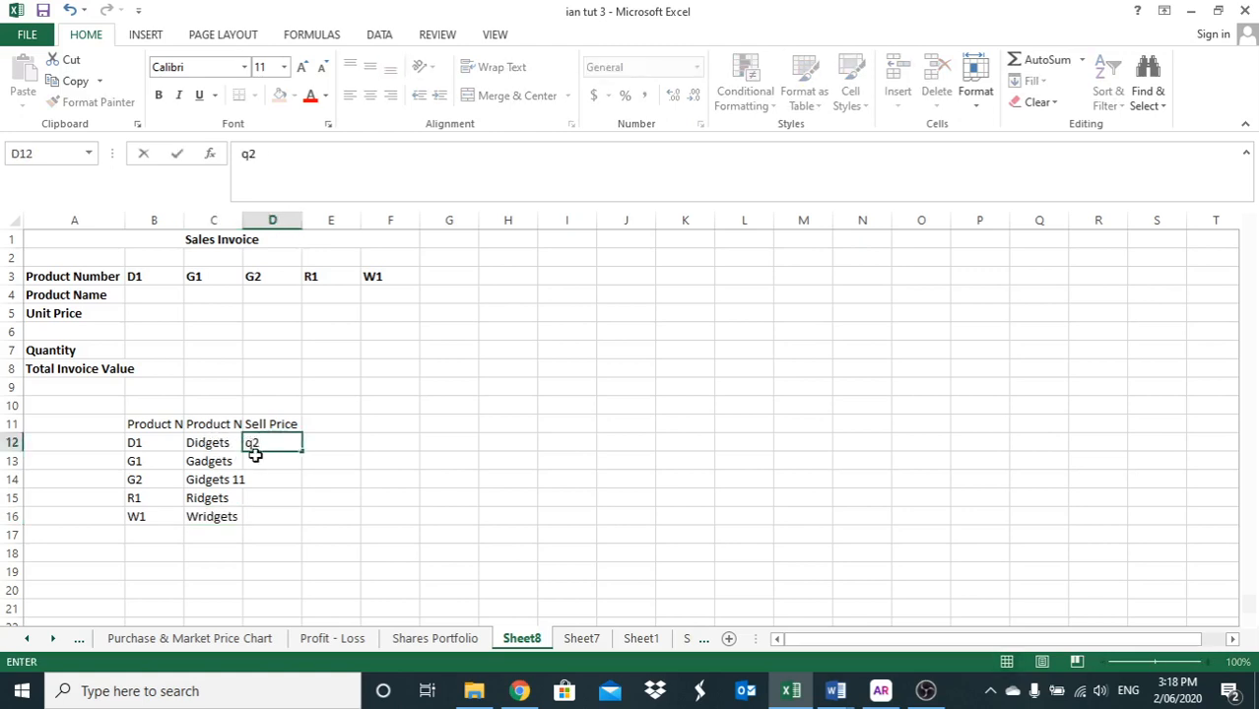
key(BackSpace)
key(BackSpace)
text(10)
key(Return)
text(2)
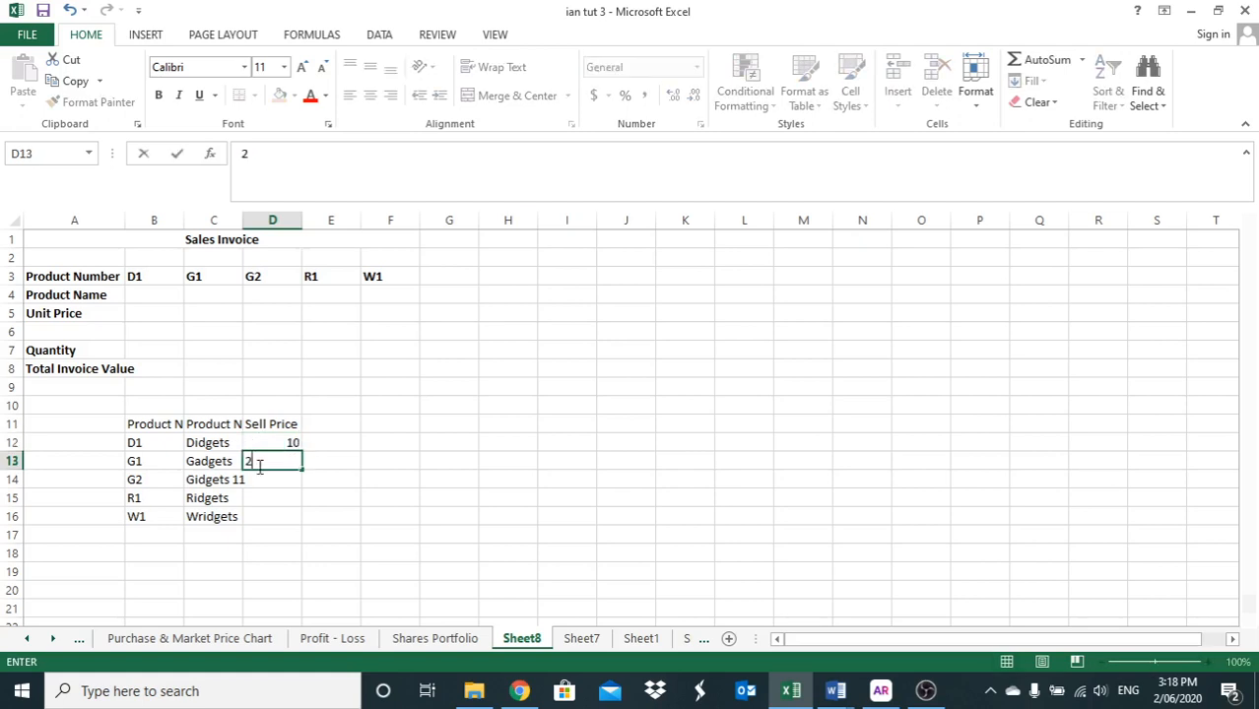
key(BackSpace)
text(12)
click(273, 477)
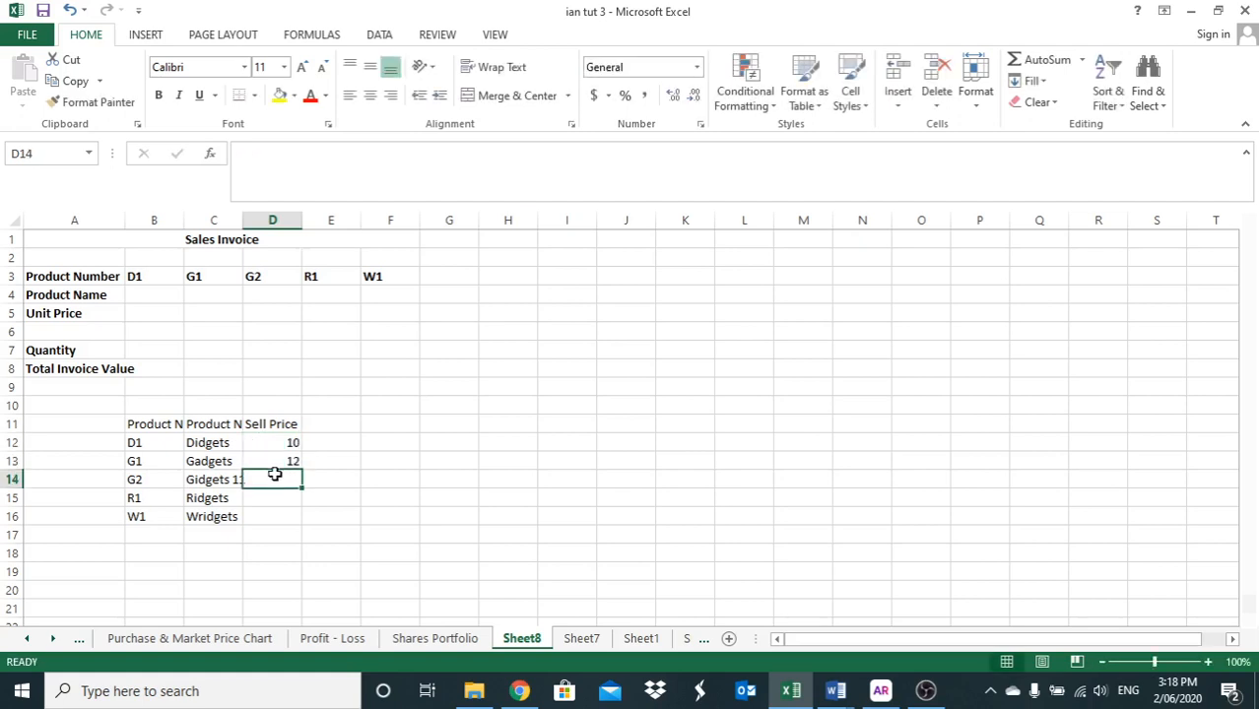
text(15)
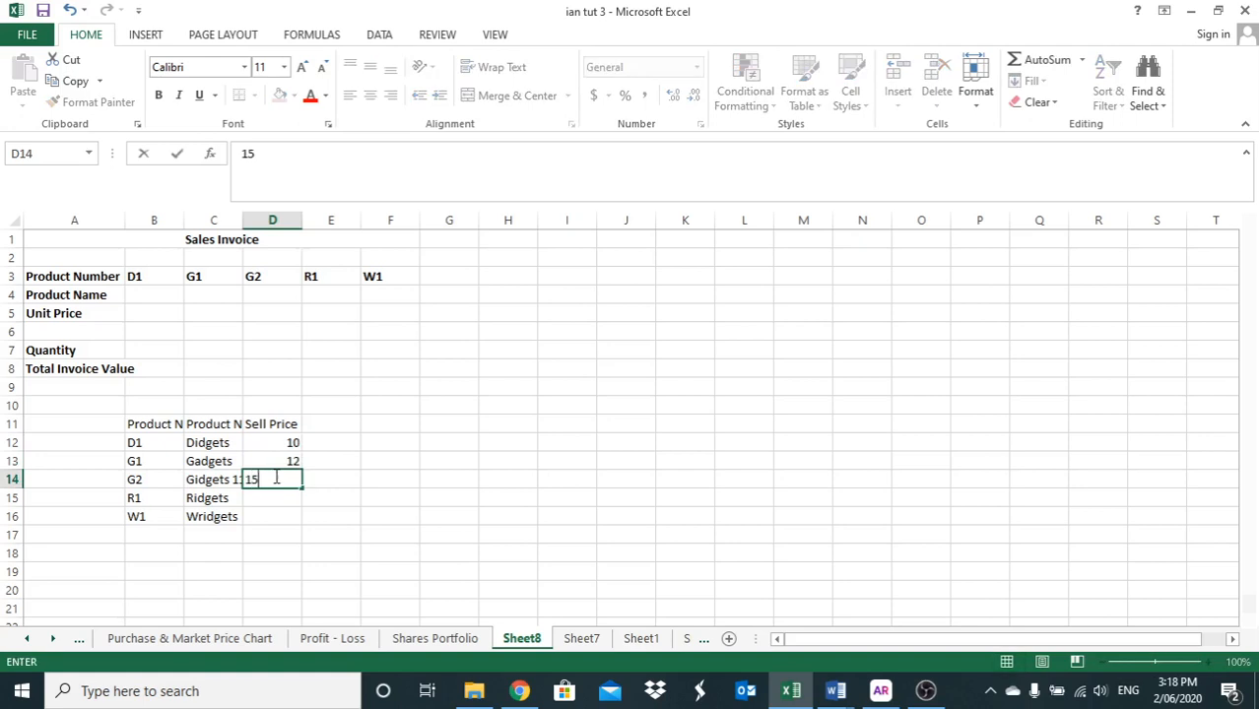
click(286, 500)
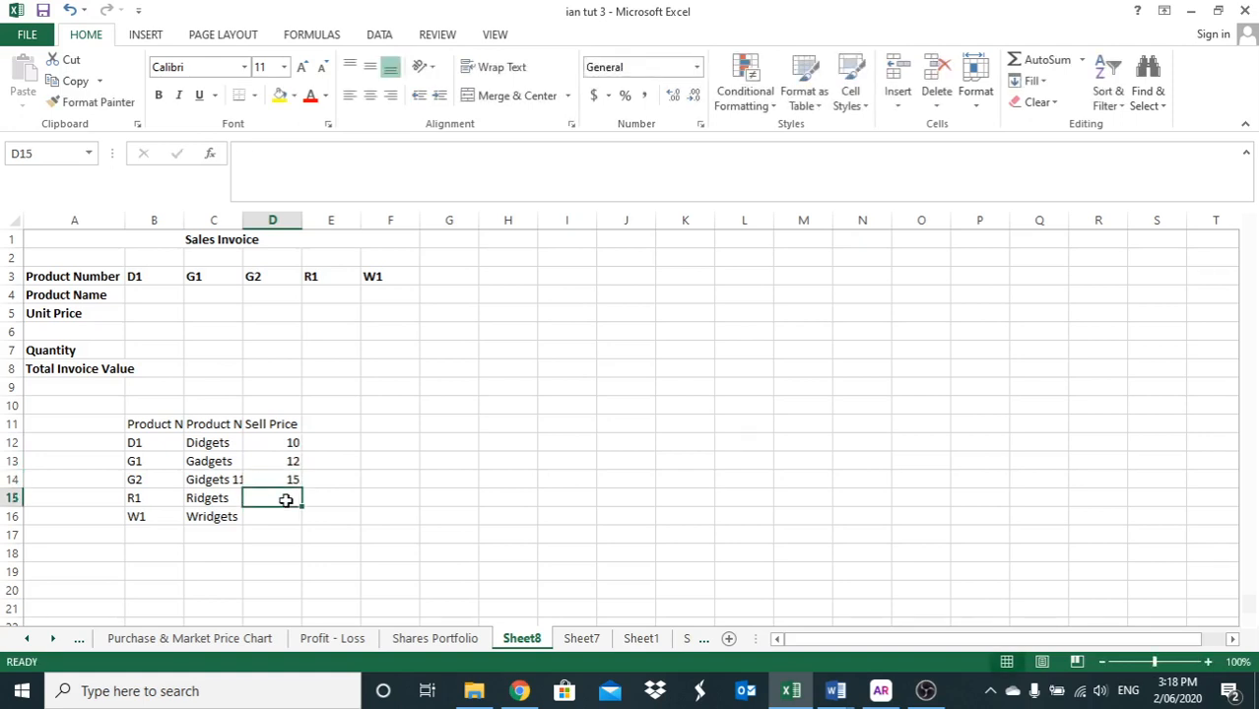
text(8)
click(284, 513)
text(2)
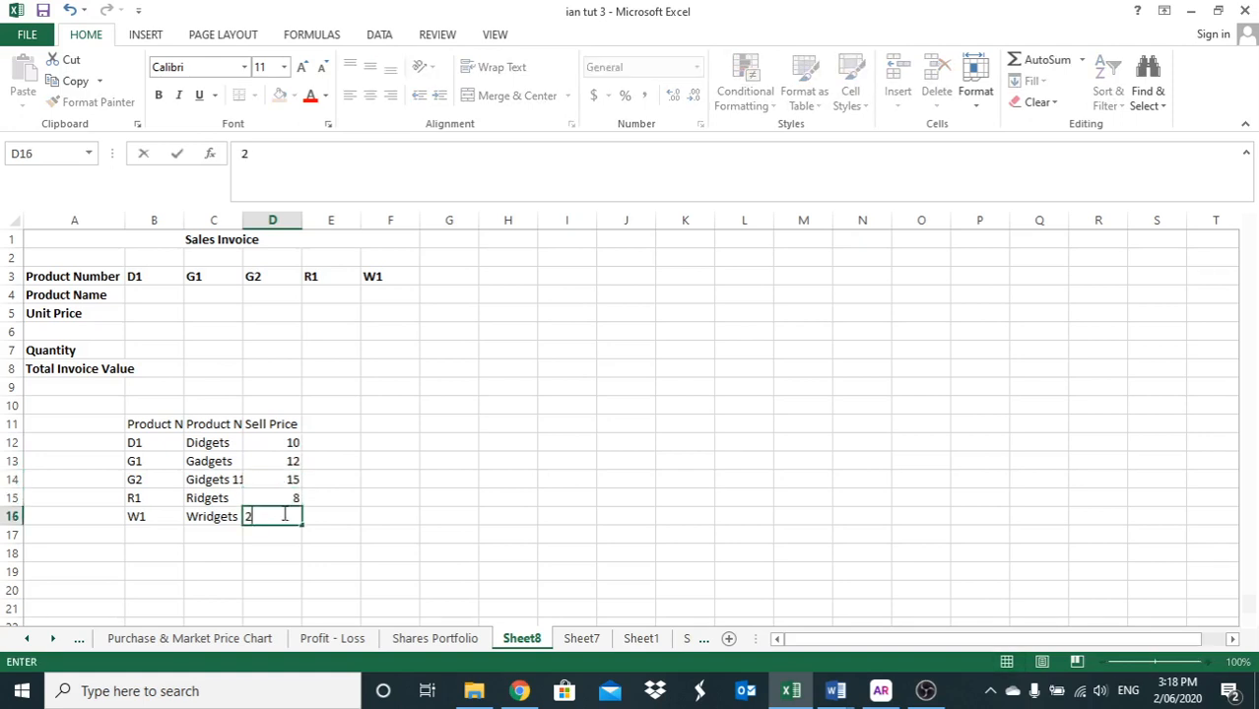
text(0)
click(292, 533)
Format the sell prices in D12:D16 as Currency with the $ symbol and two decimal places
drag(271, 443, 289, 511)
right_click(273, 478)
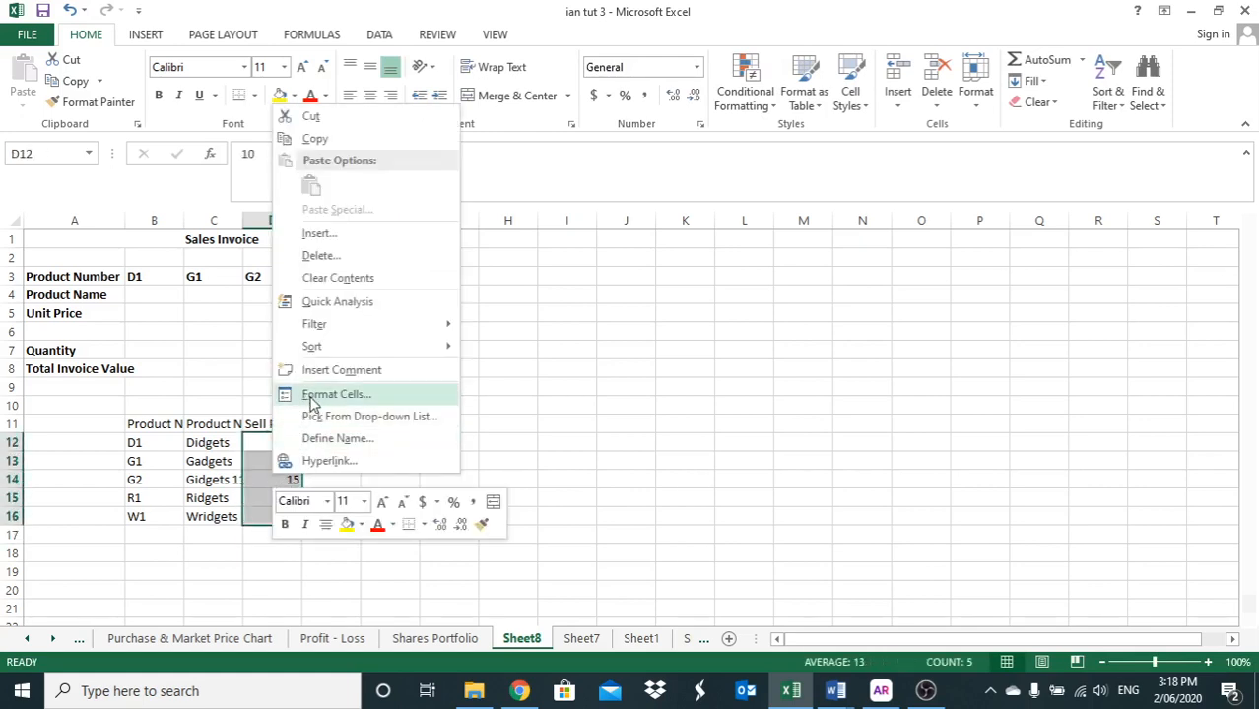
click(311, 402)
click(98, 216)
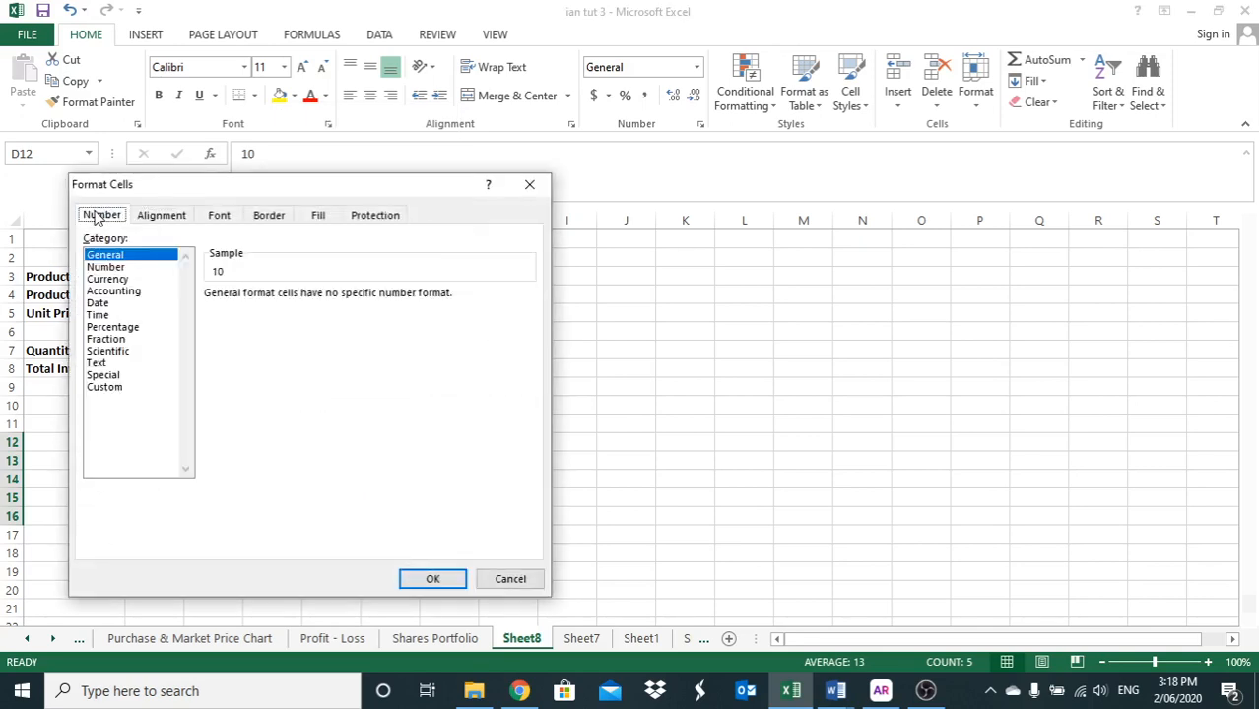
click(108, 280)
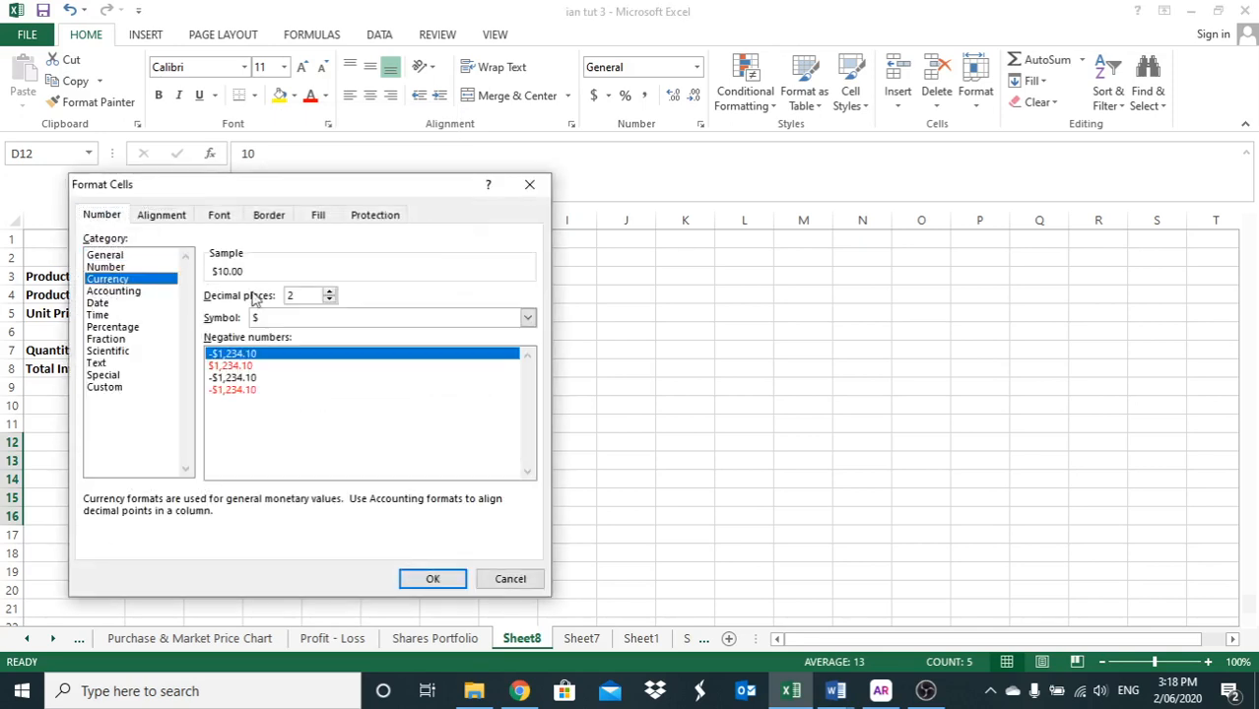
click(431, 581)
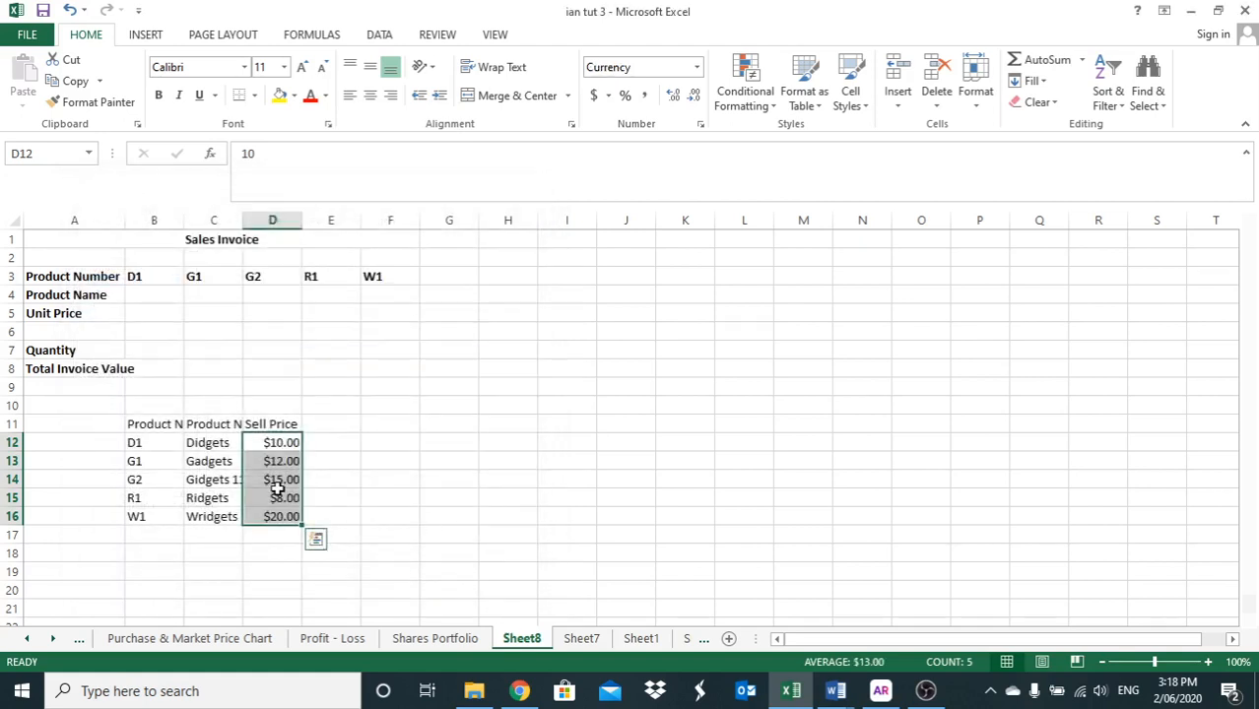
Make the lookup table headings in B11:D11 and the product codes in B12:B16 bold
drag(158, 425, 277, 424)
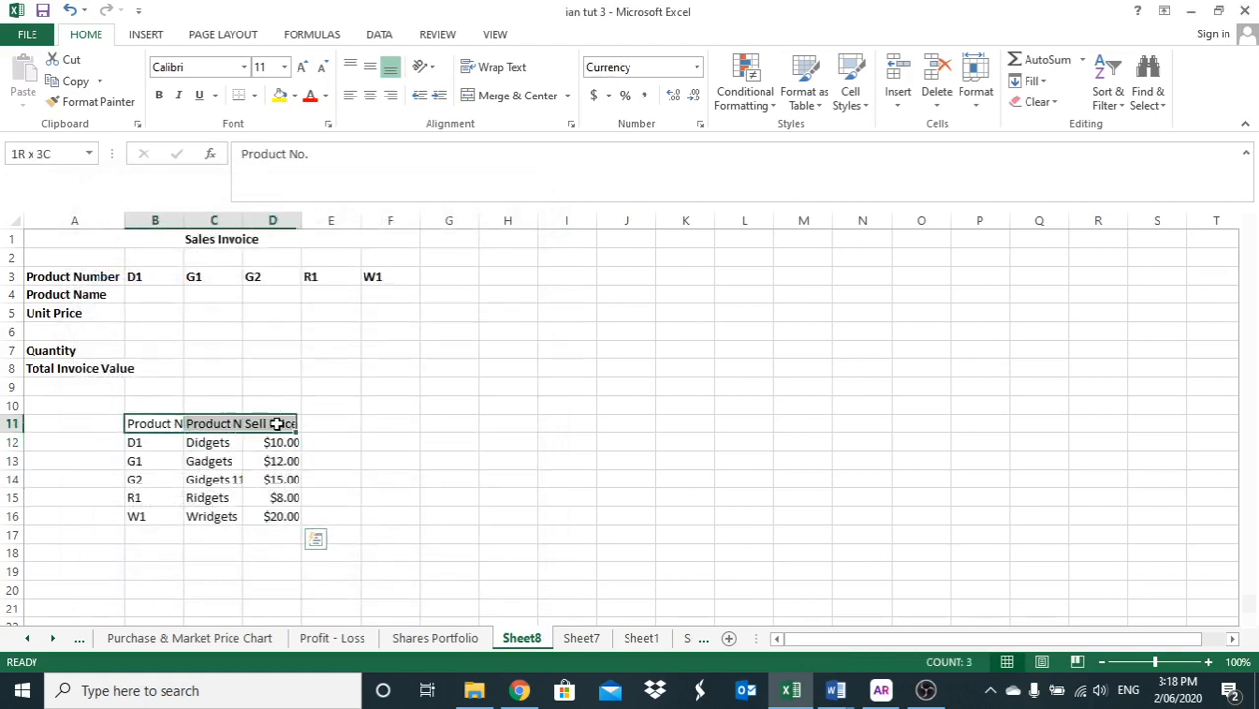
click(157, 94)
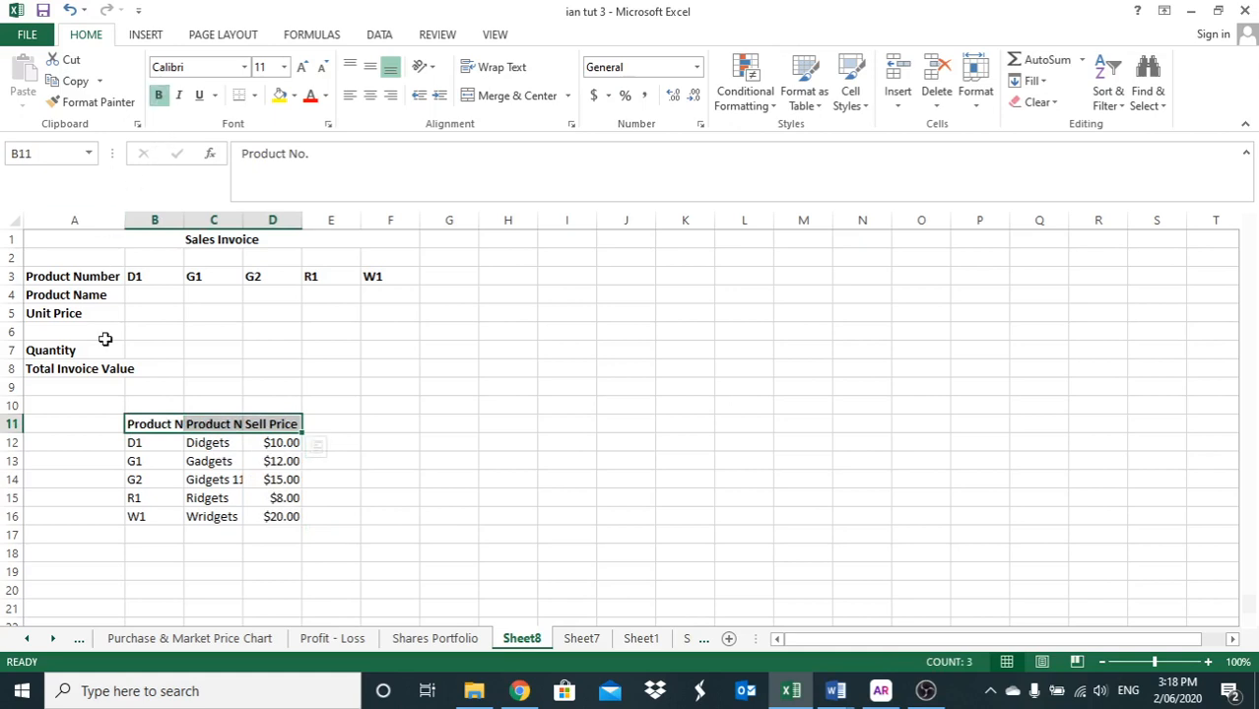
drag(156, 444, 170, 517)
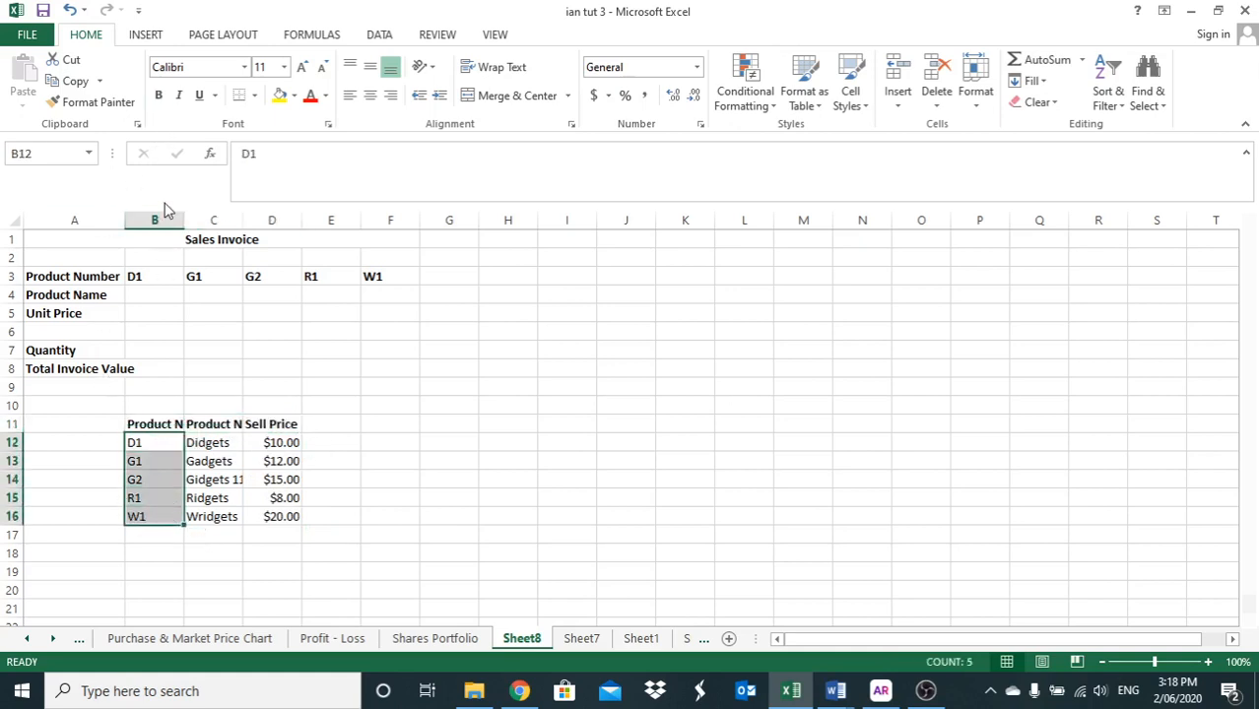
click(157, 94)
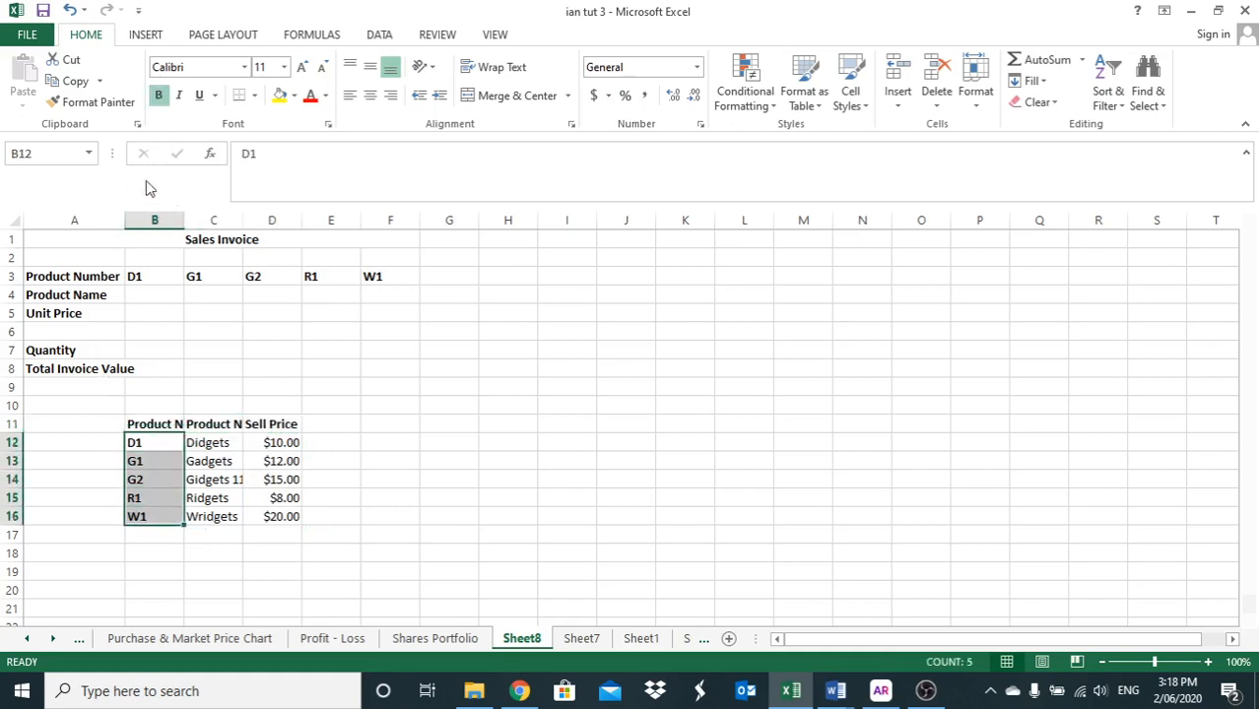
click(147, 569)
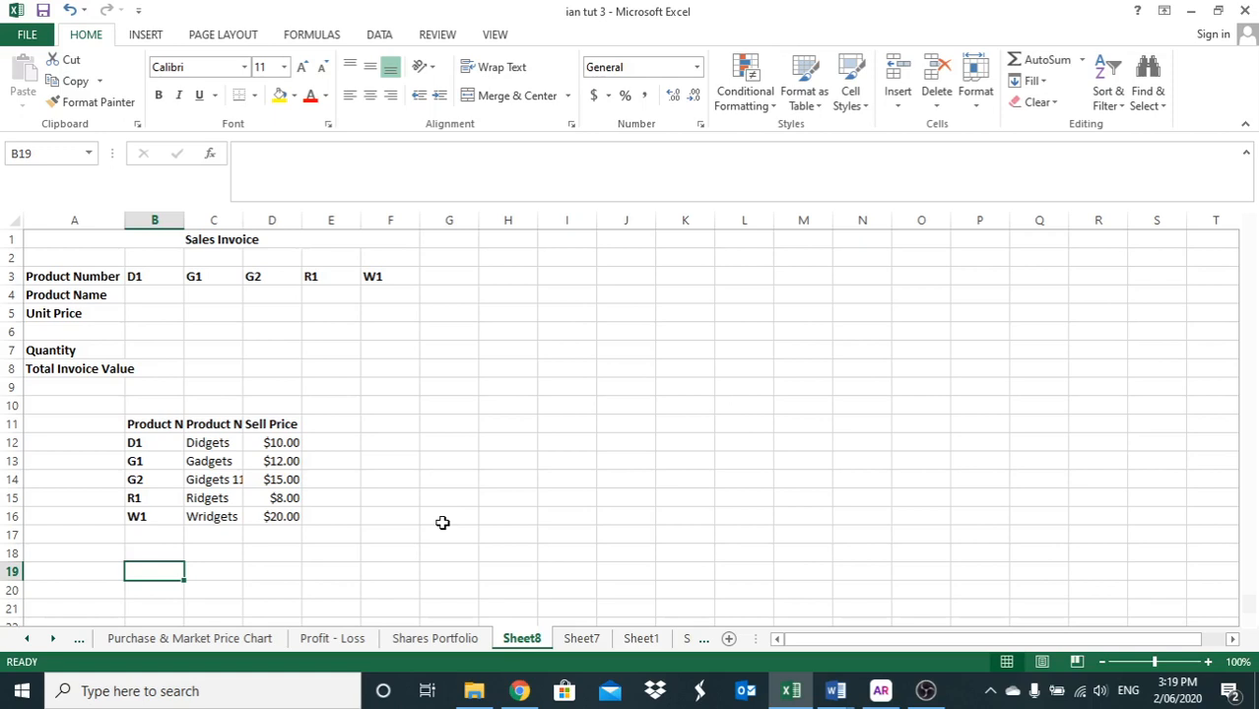
Auto-fit the width of column B to the "Product No." heading
click(154, 425)
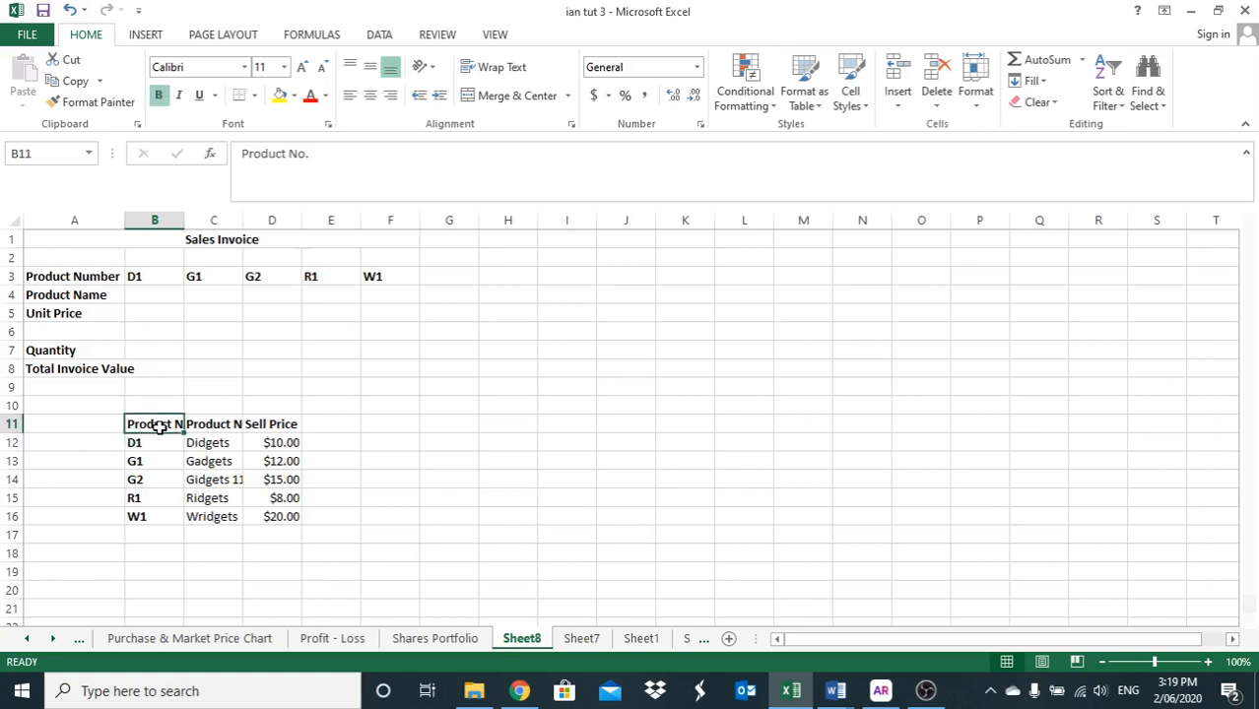
double_click(182, 223)
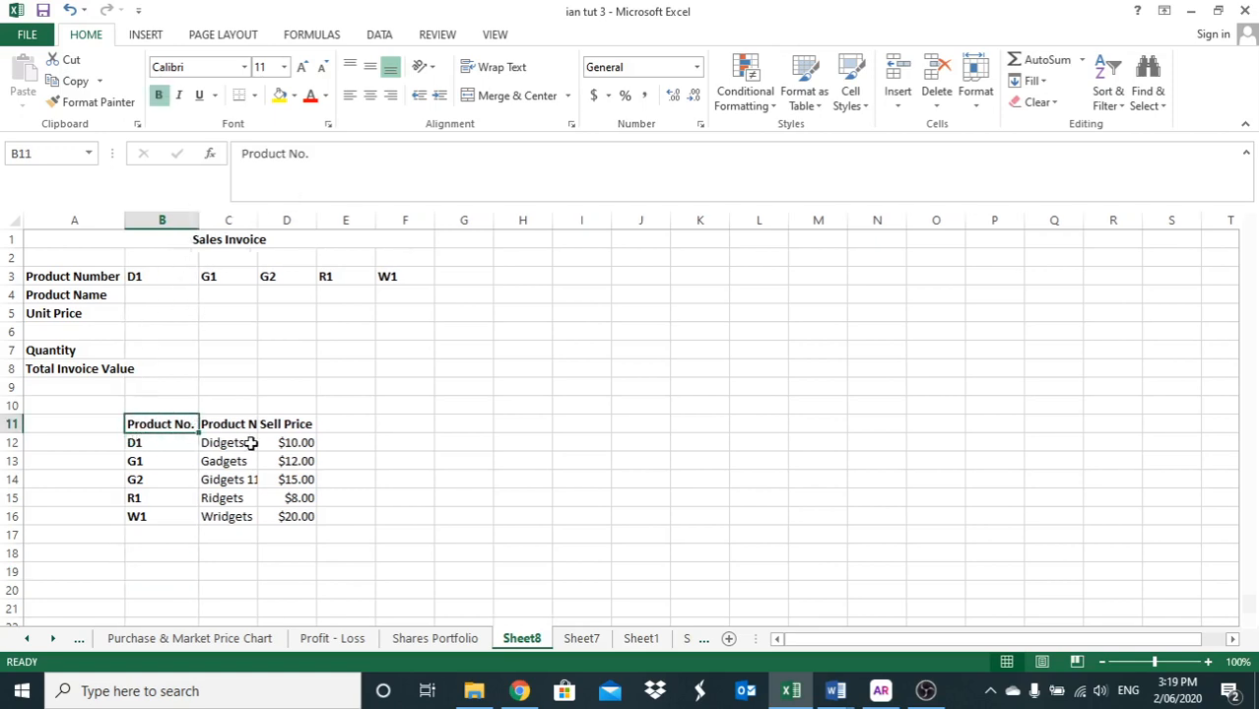
click(181, 460)
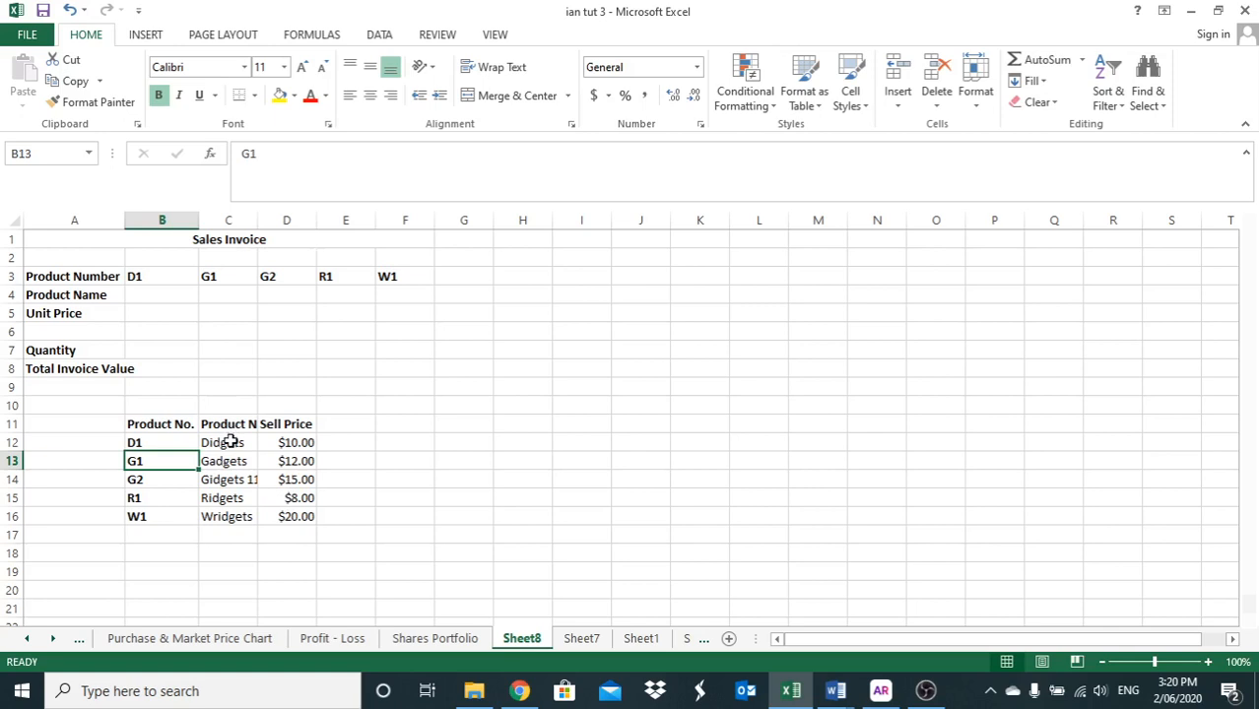
click(230, 441)
drag(230, 443, 301, 444)
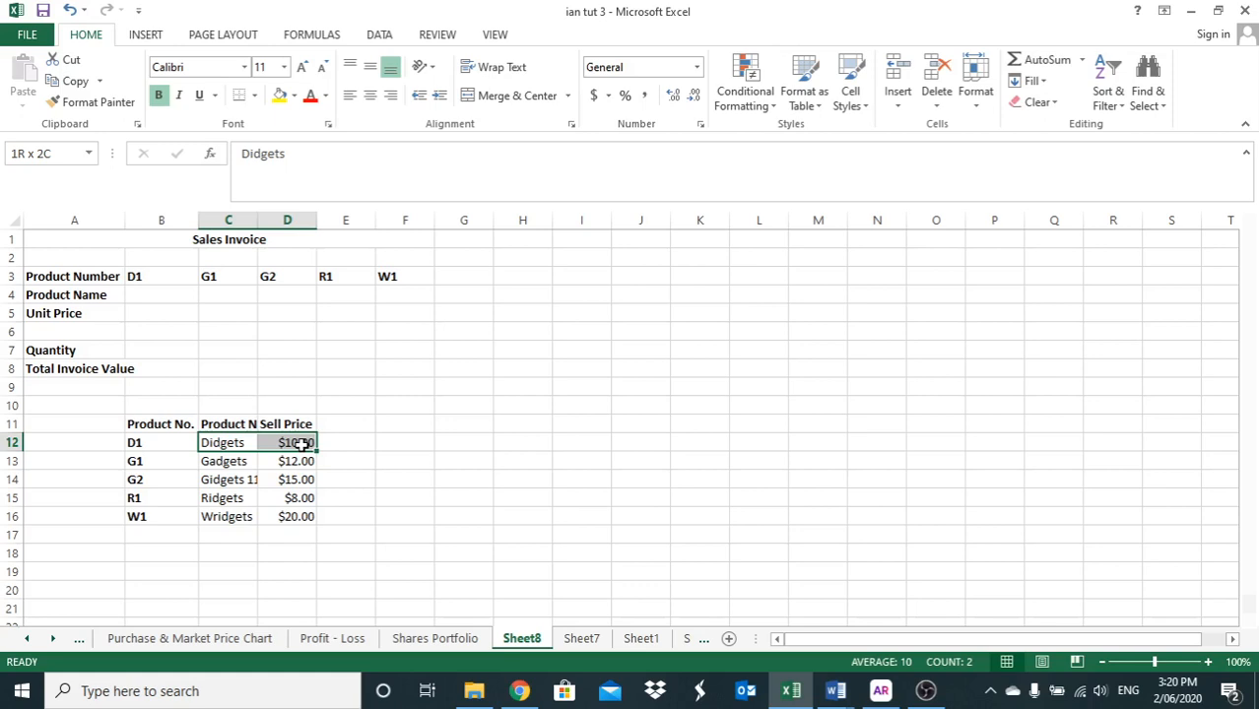
click(340, 443)
Move the whole lookup table from B11:D16 one column over so that it starts in cell C11
drag(175, 424, 300, 516)
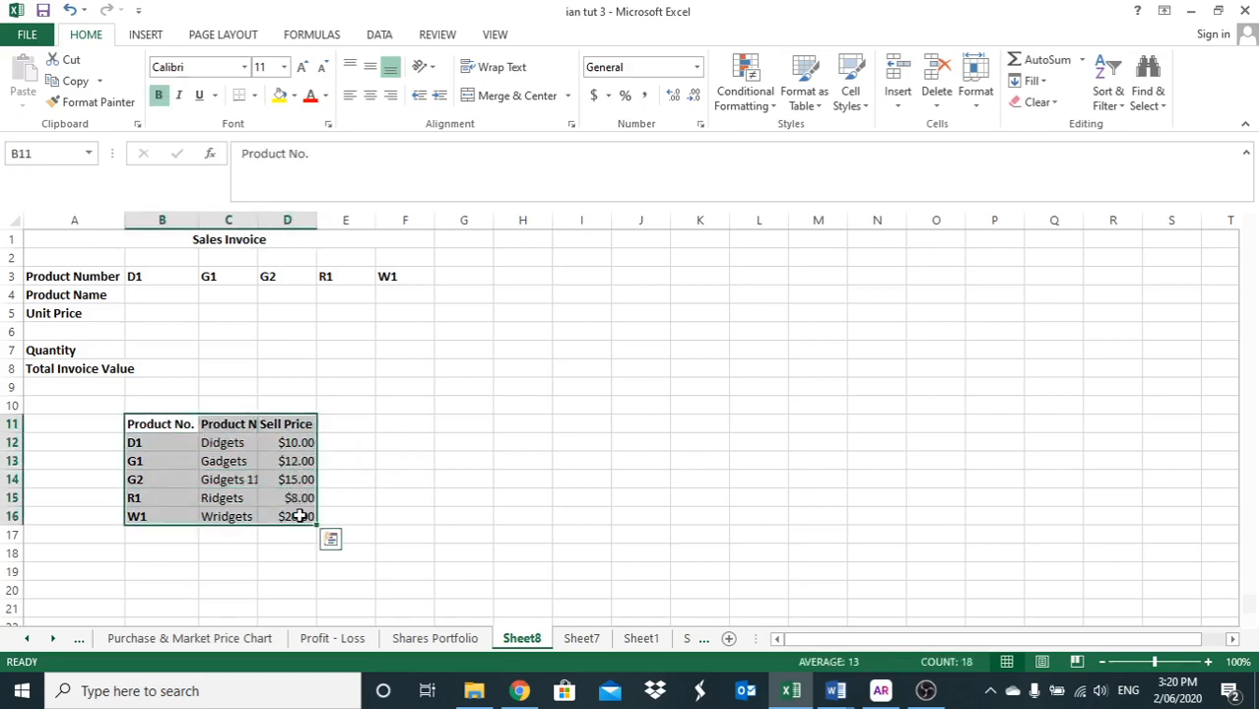
key(ctrl+c)
click(234, 424)
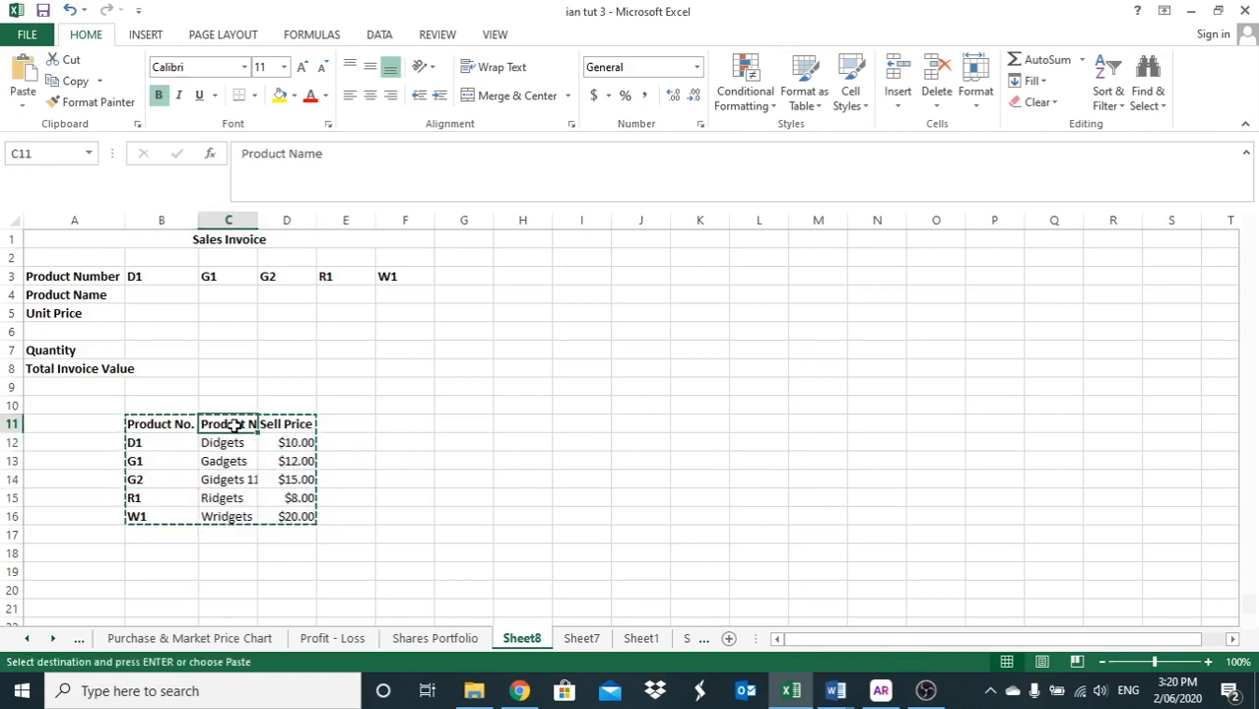
key(ctrl+v)
click(230, 540)
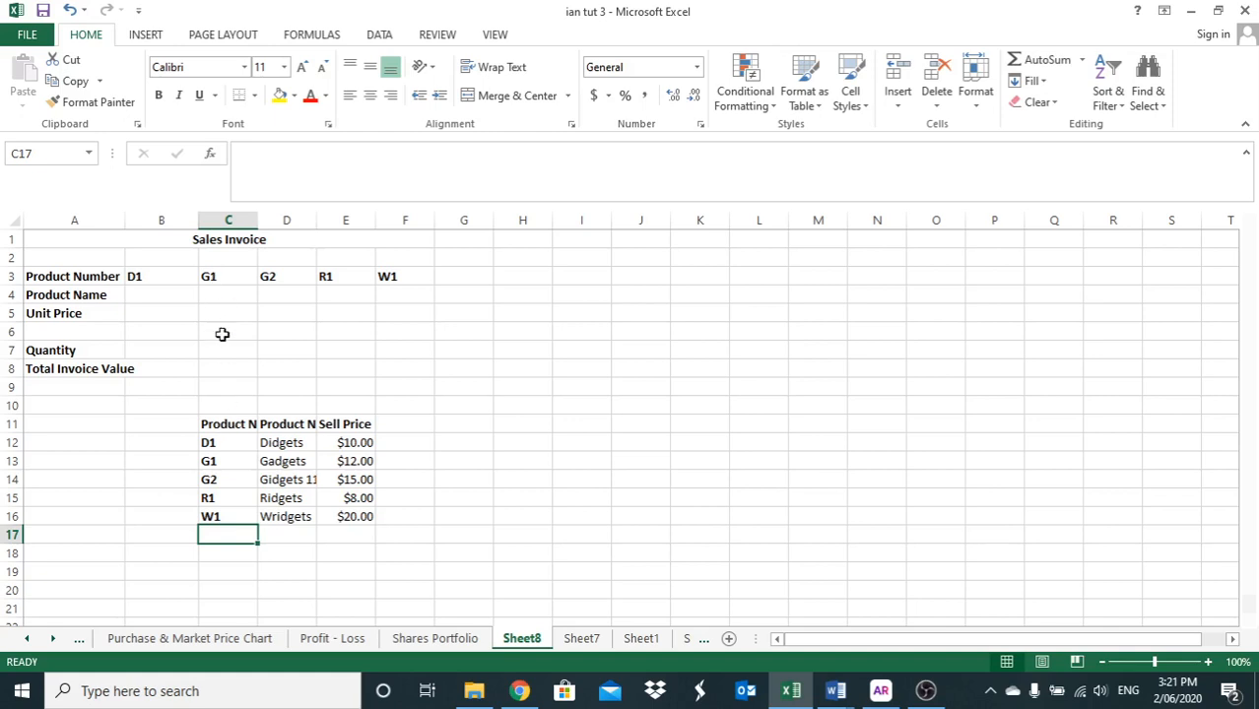
Start defining a new name for the lookup table data in C12:E16, without its headings
drag(217, 441, 348, 518)
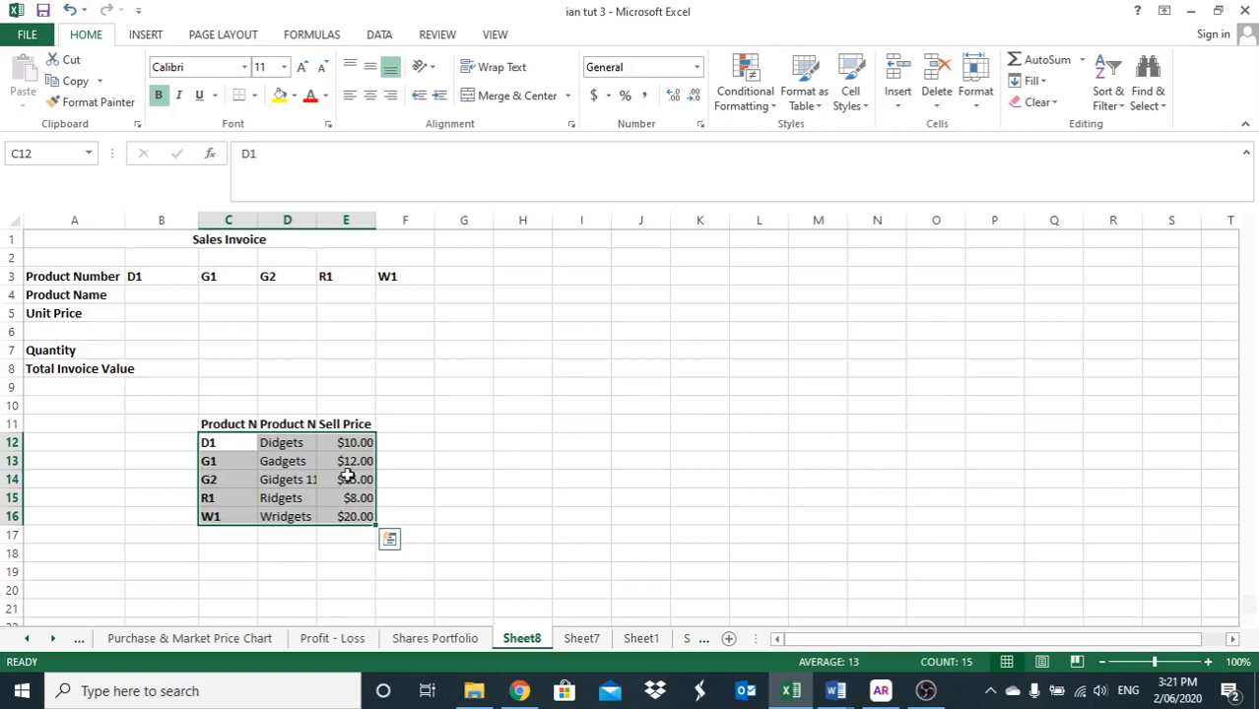
click(309, 35)
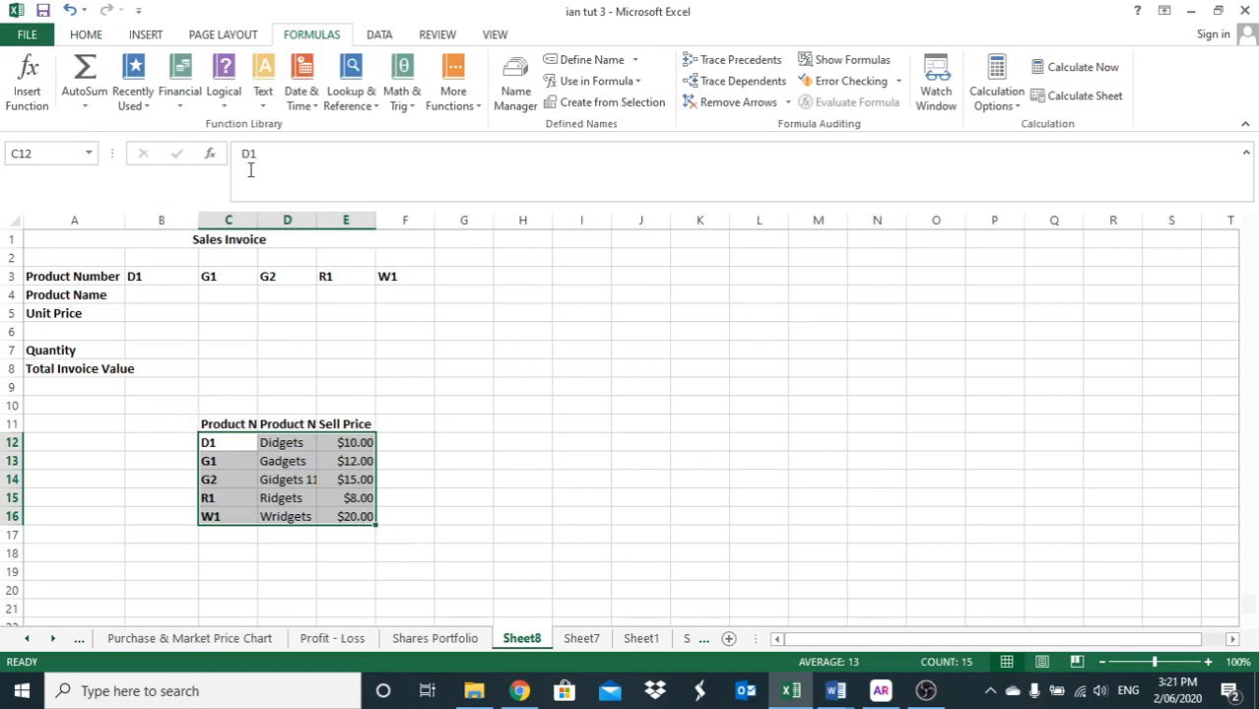
click(377, 36)
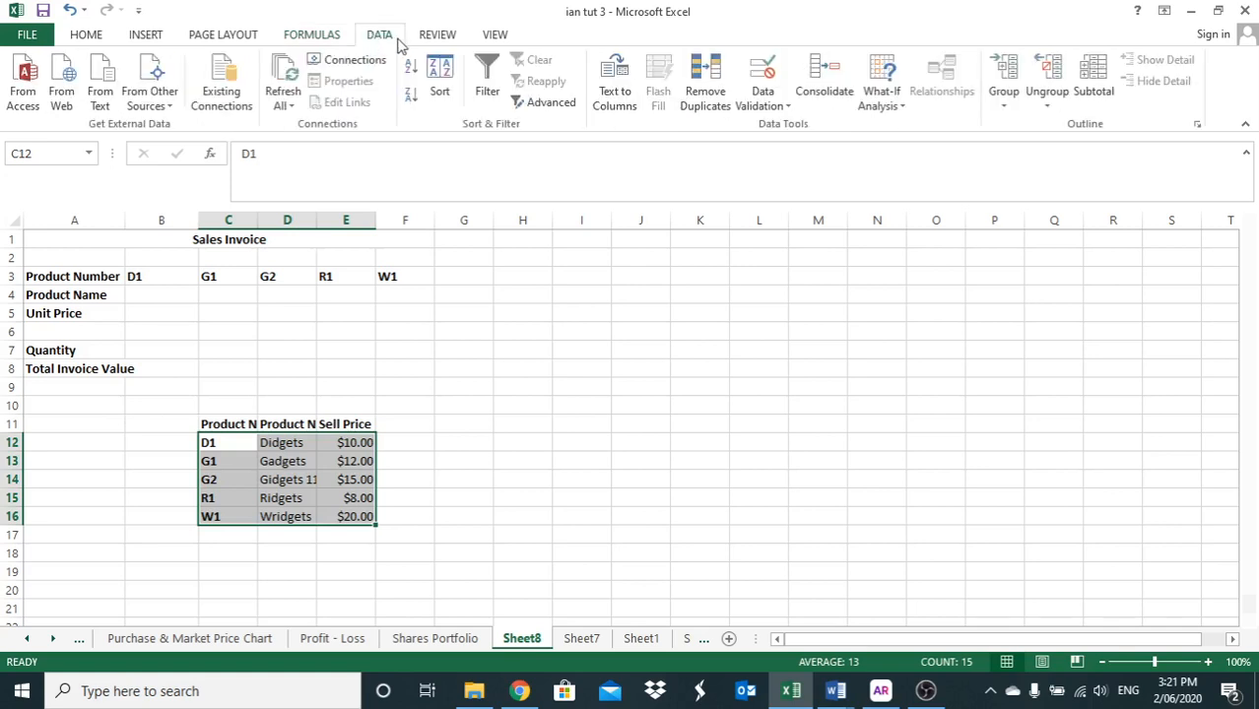
click(325, 36)
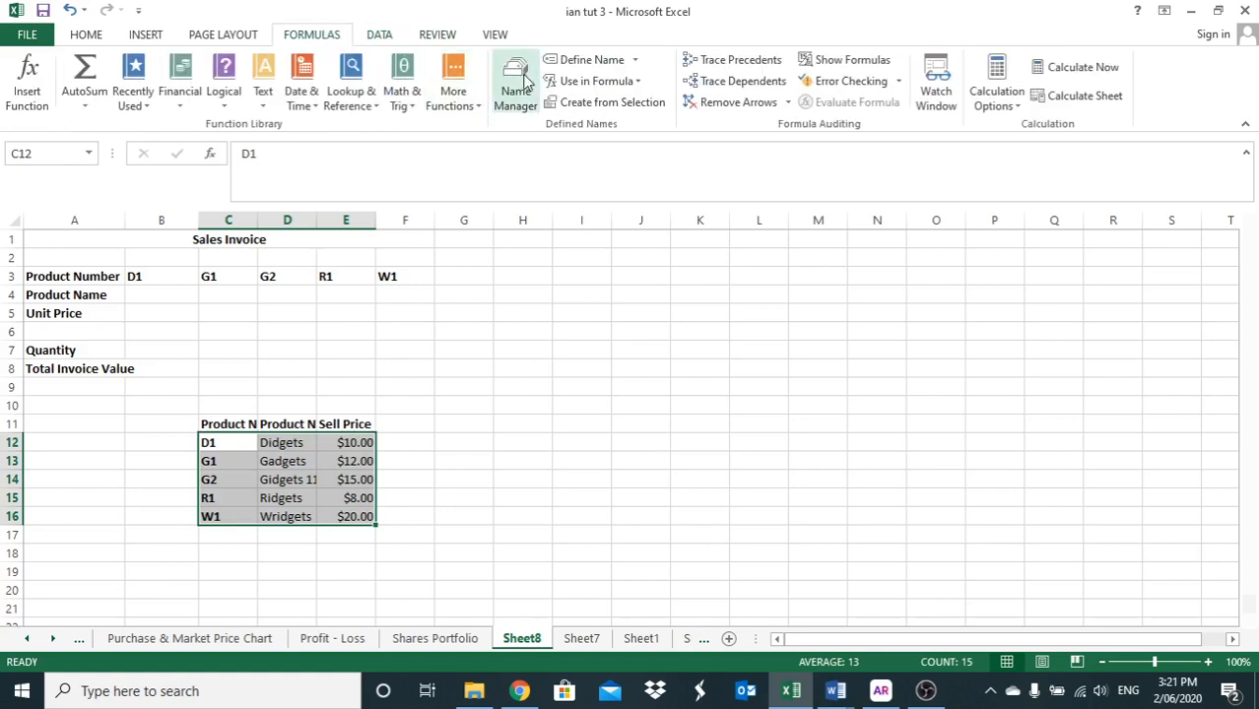
click(581, 60)
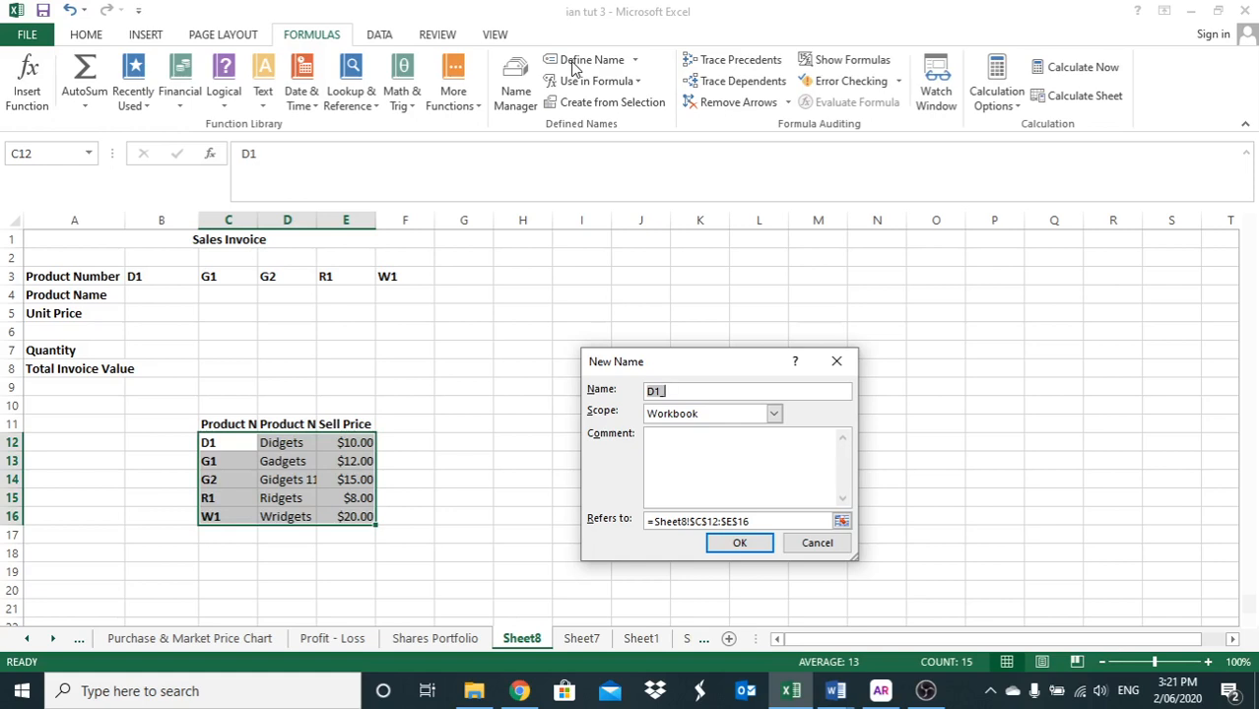
Try "Define Name" as the name of the new range and check the available scopes, keeping Workbook
key(BackSpace)
key(BackSpace)
text(efiner)
key(BackSpace)
text(Name)
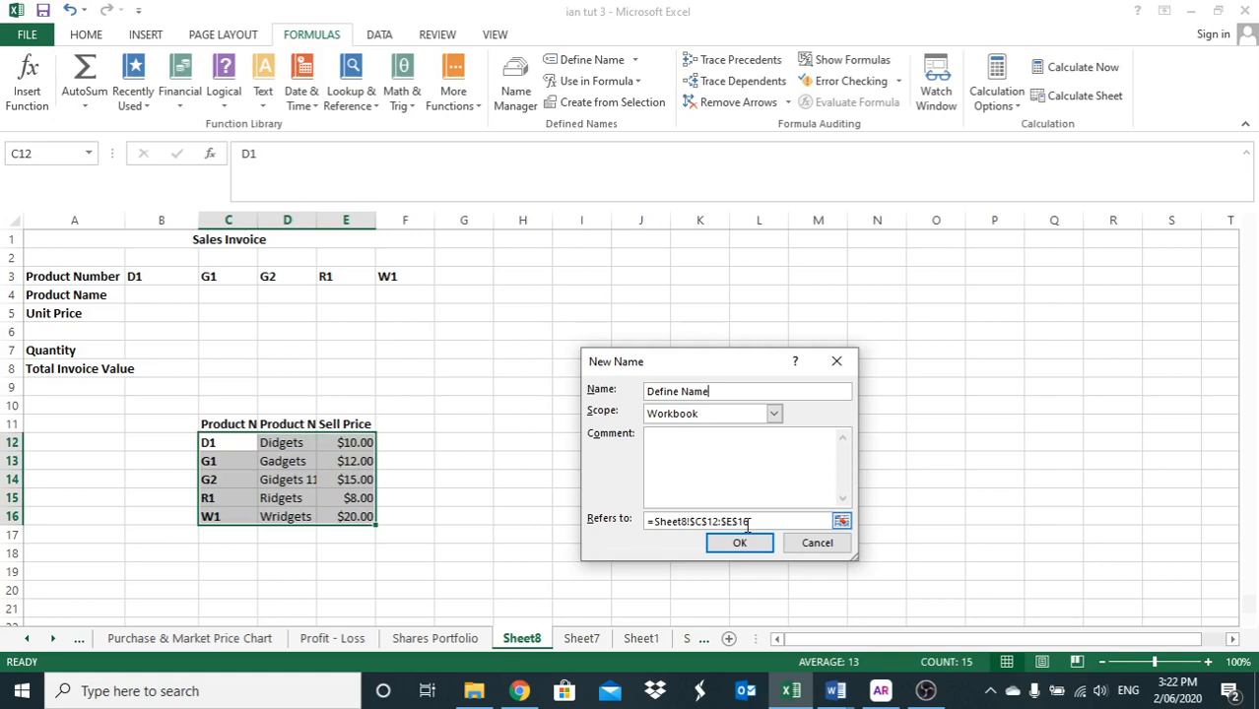
click(672, 446)
click(727, 415)
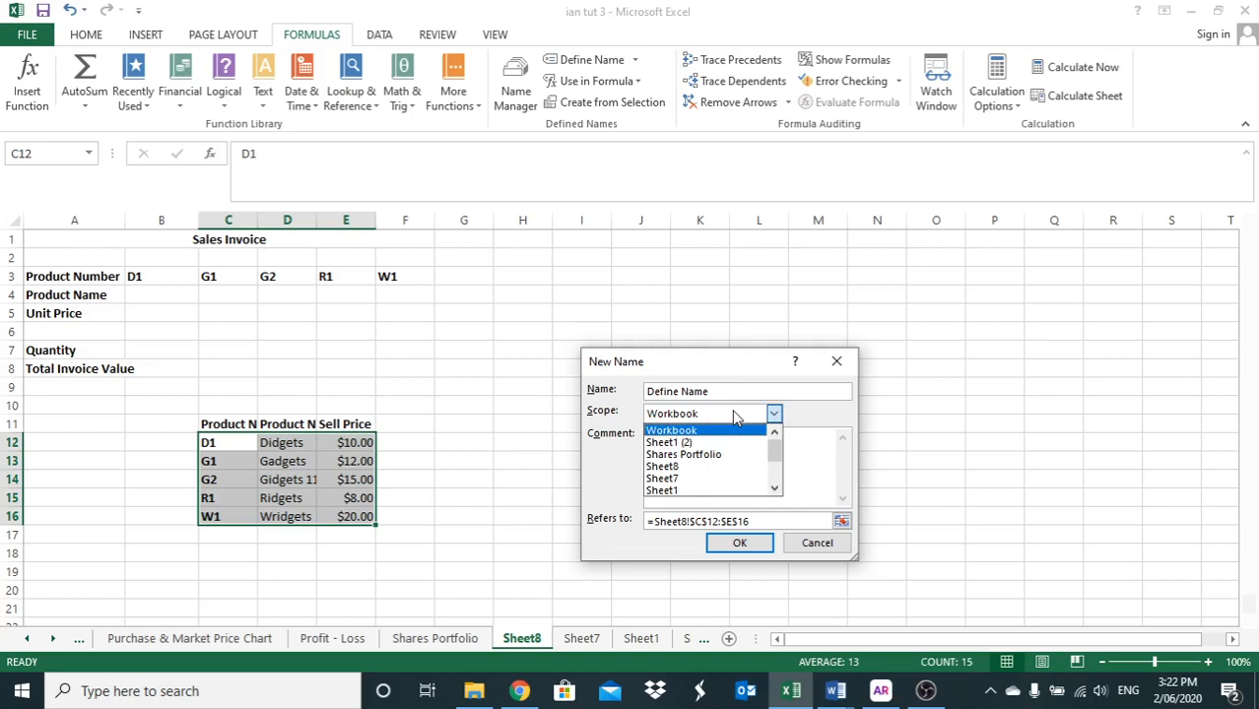
click(710, 415)
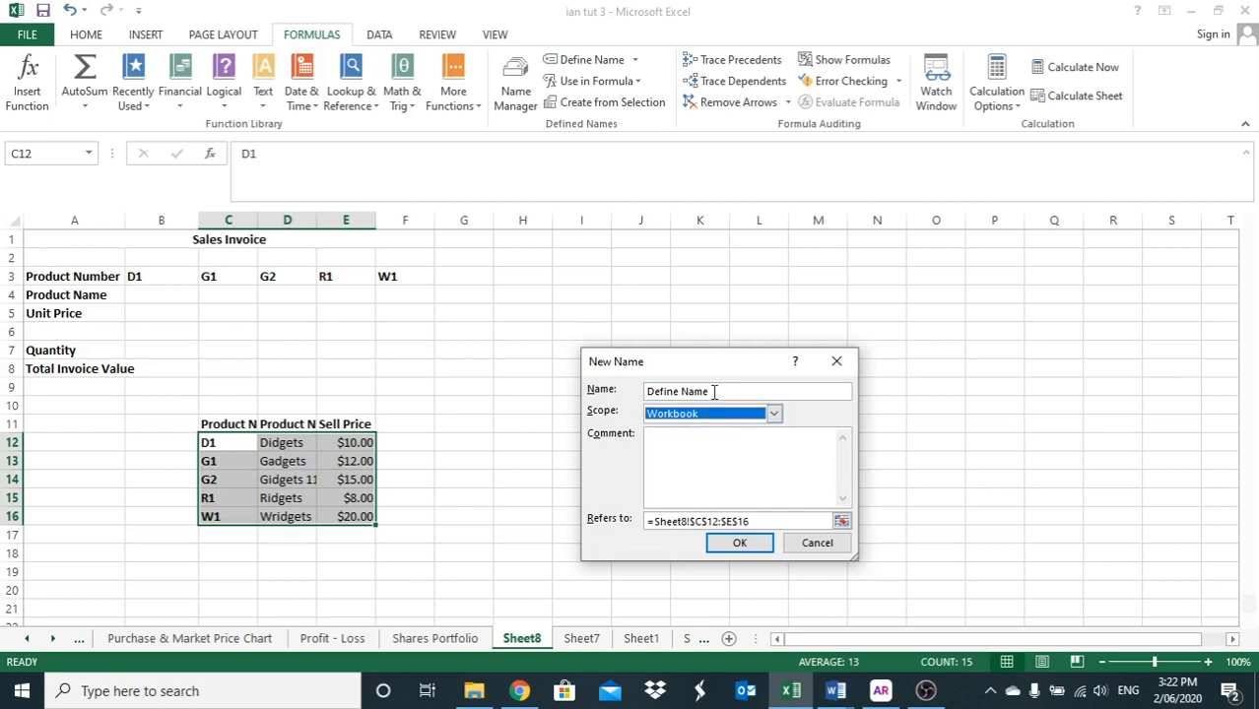
Name the range C12:E16 "Product" with Workbook scope and create the name
drag(709, 391, 654, 391)
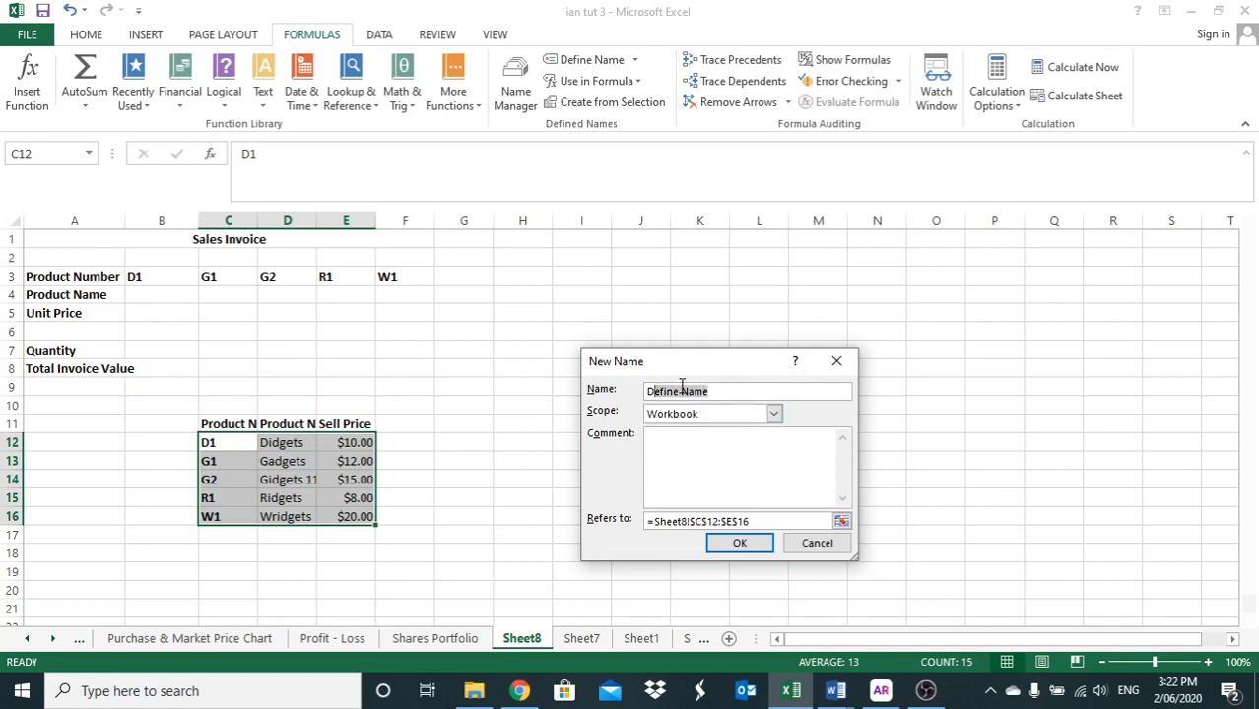
key(BackSpace)
key(BackSpace)
text(Product)
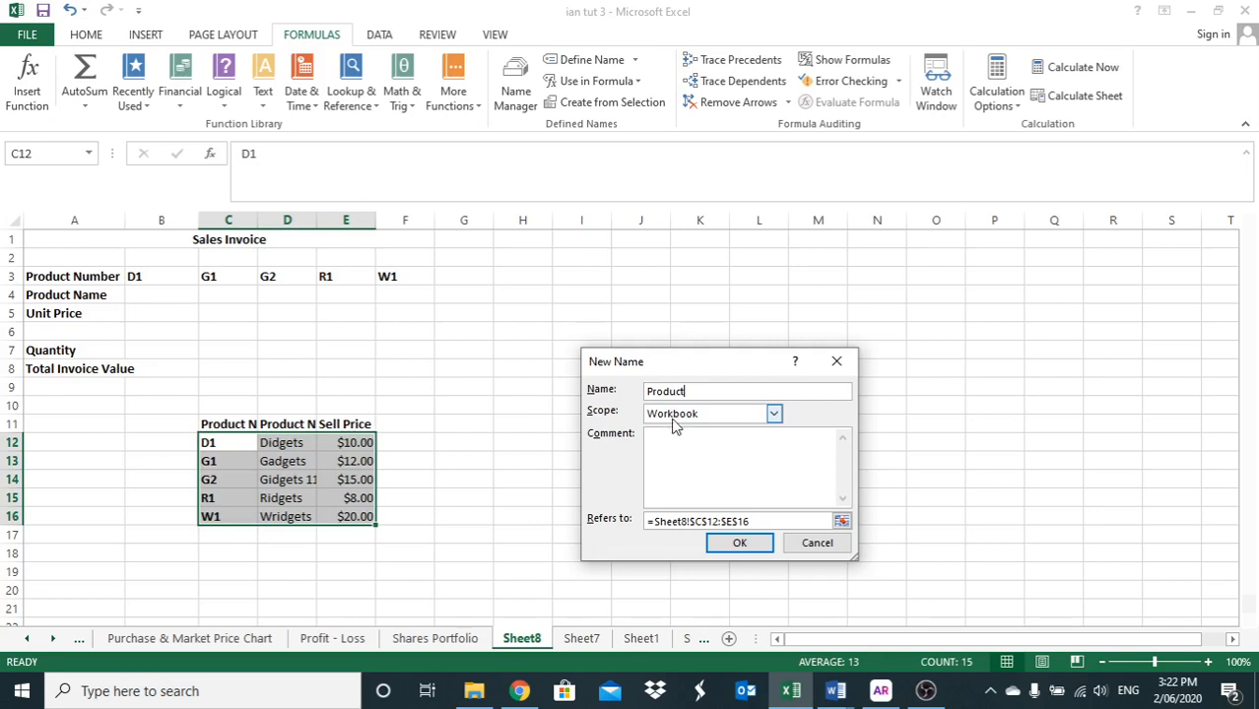
click(733, 547)
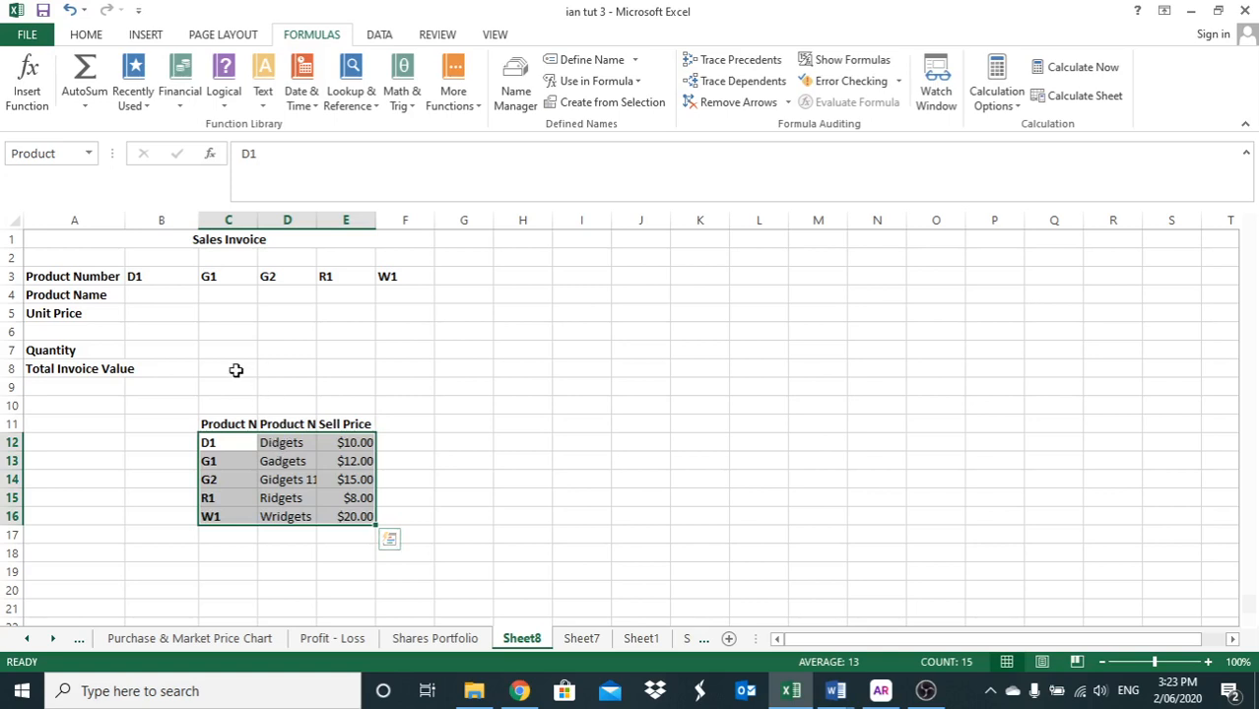
Enter the formula =VLOOKUP(B3,Product,2) in cell B4 to look up the first product's name
click(150, 295)
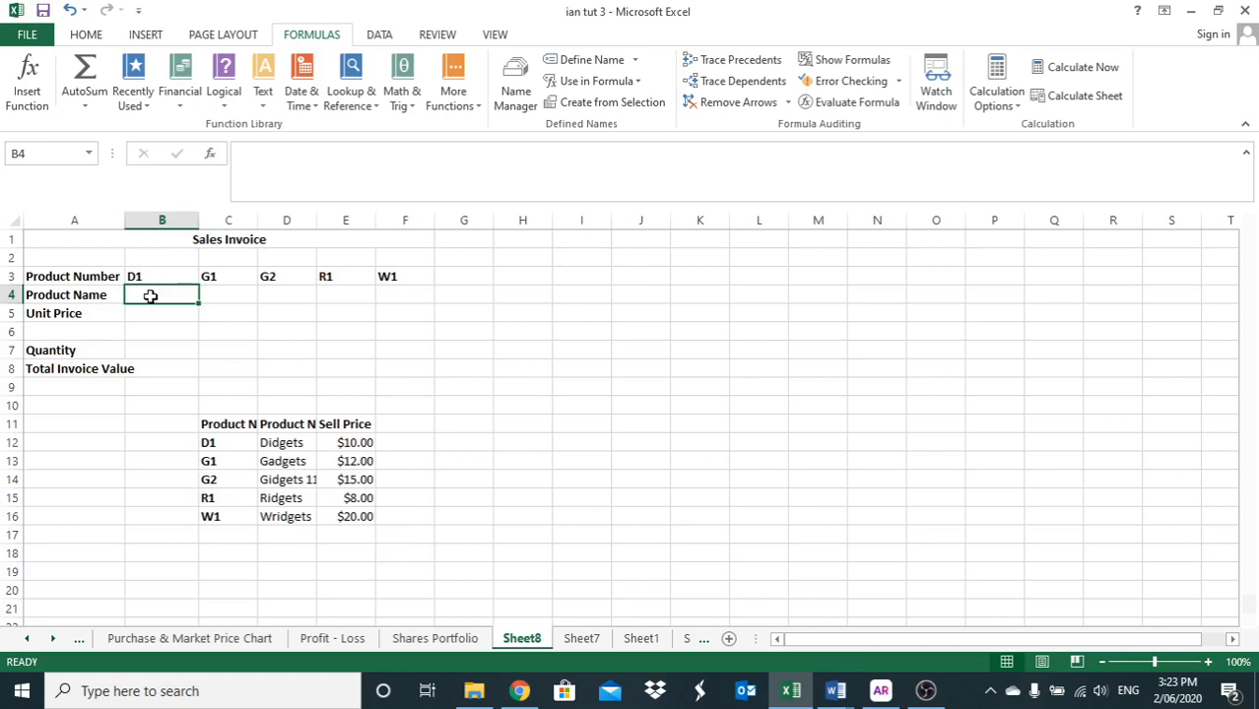
text(=)
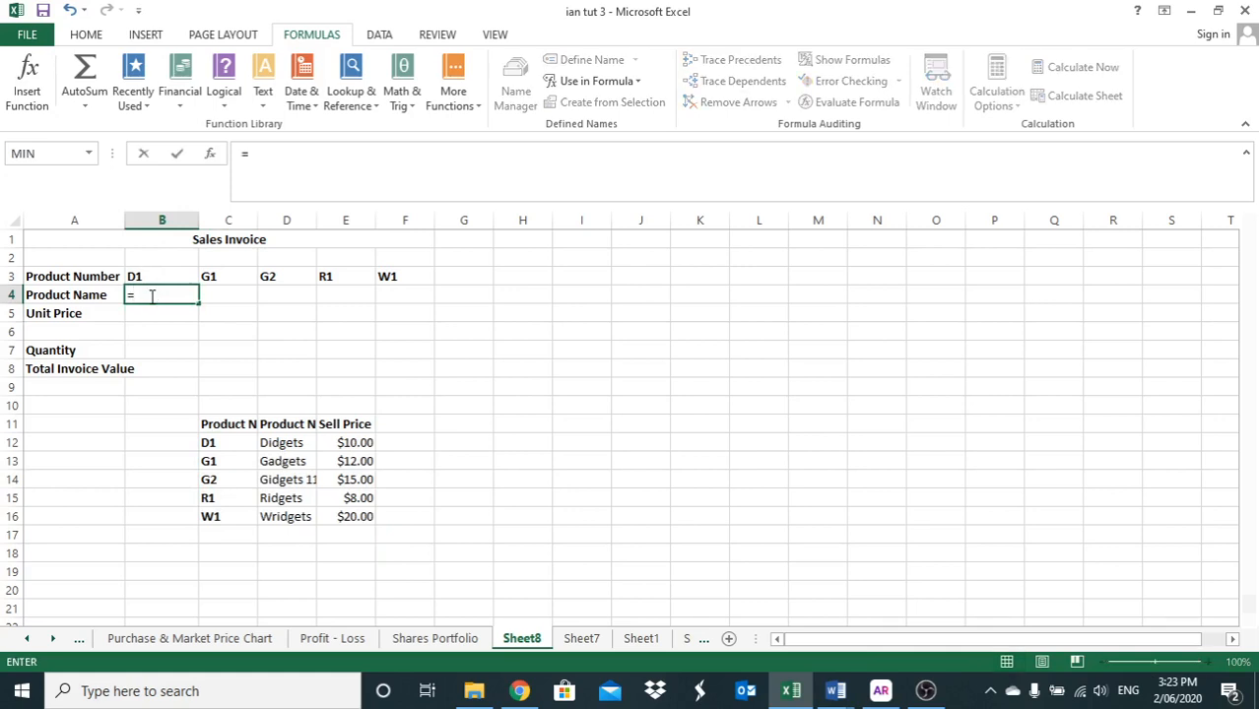
text(vloo)
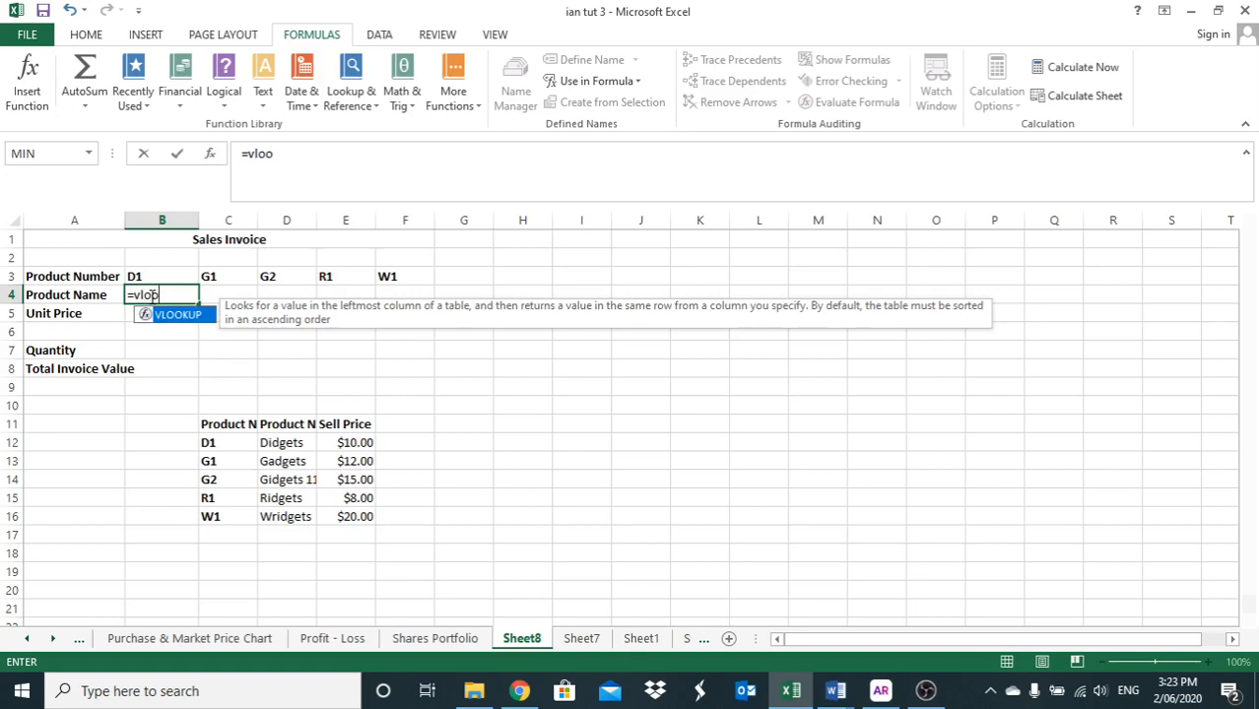
text(kup()
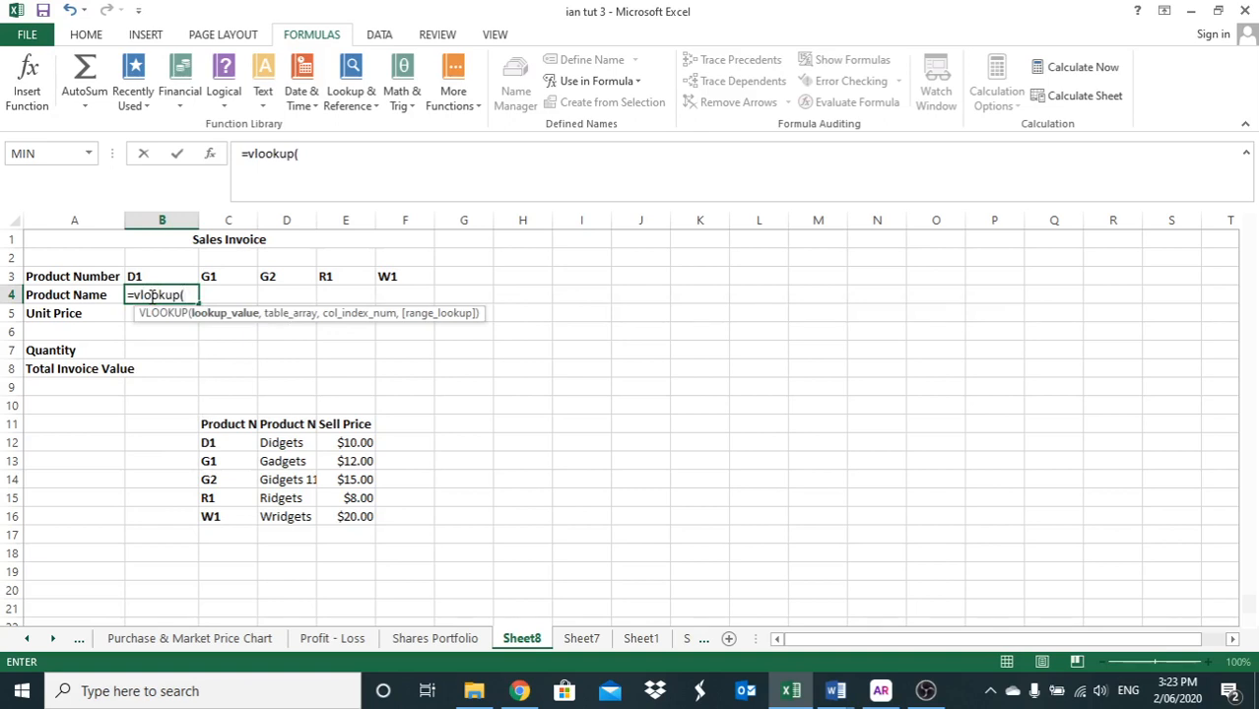
text(b3)
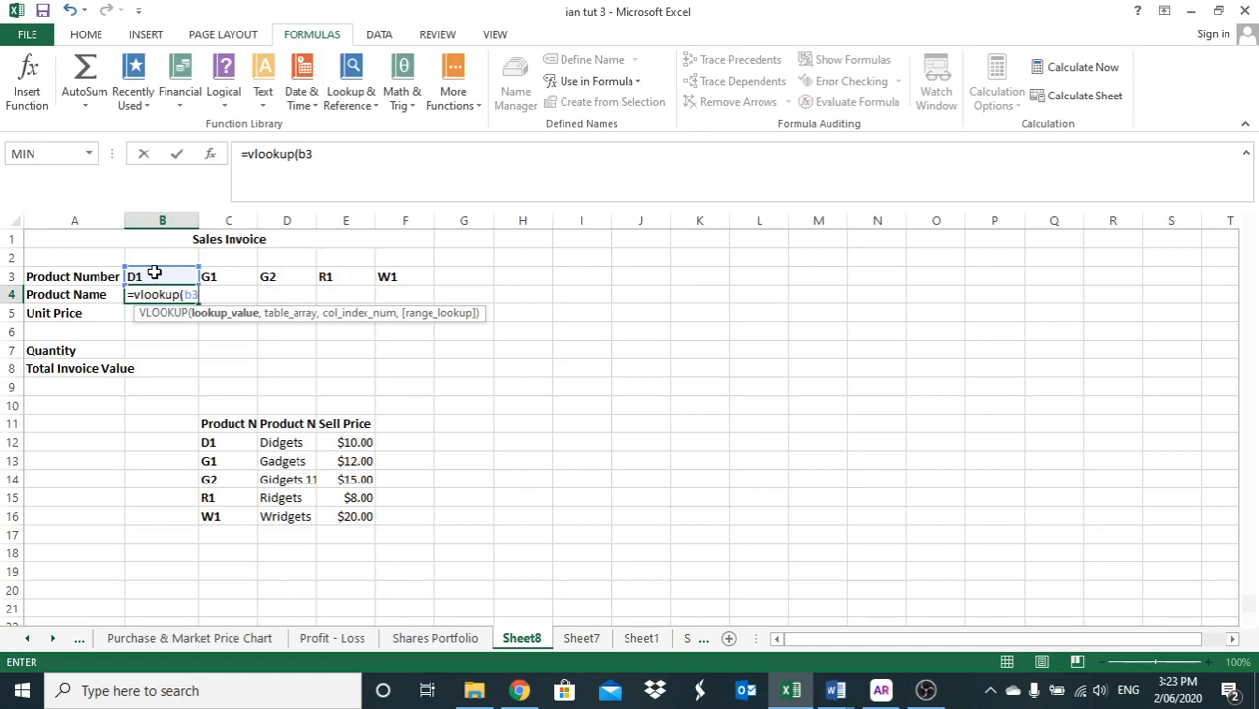
text(,)
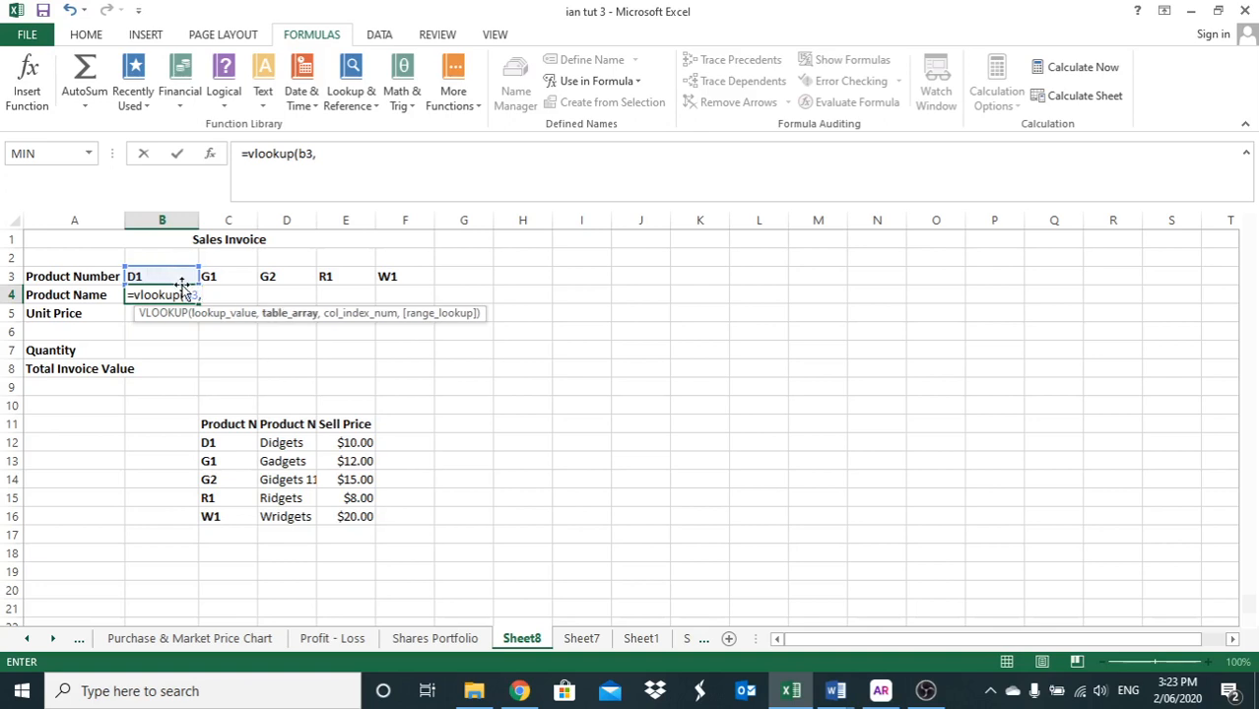
text(pr)
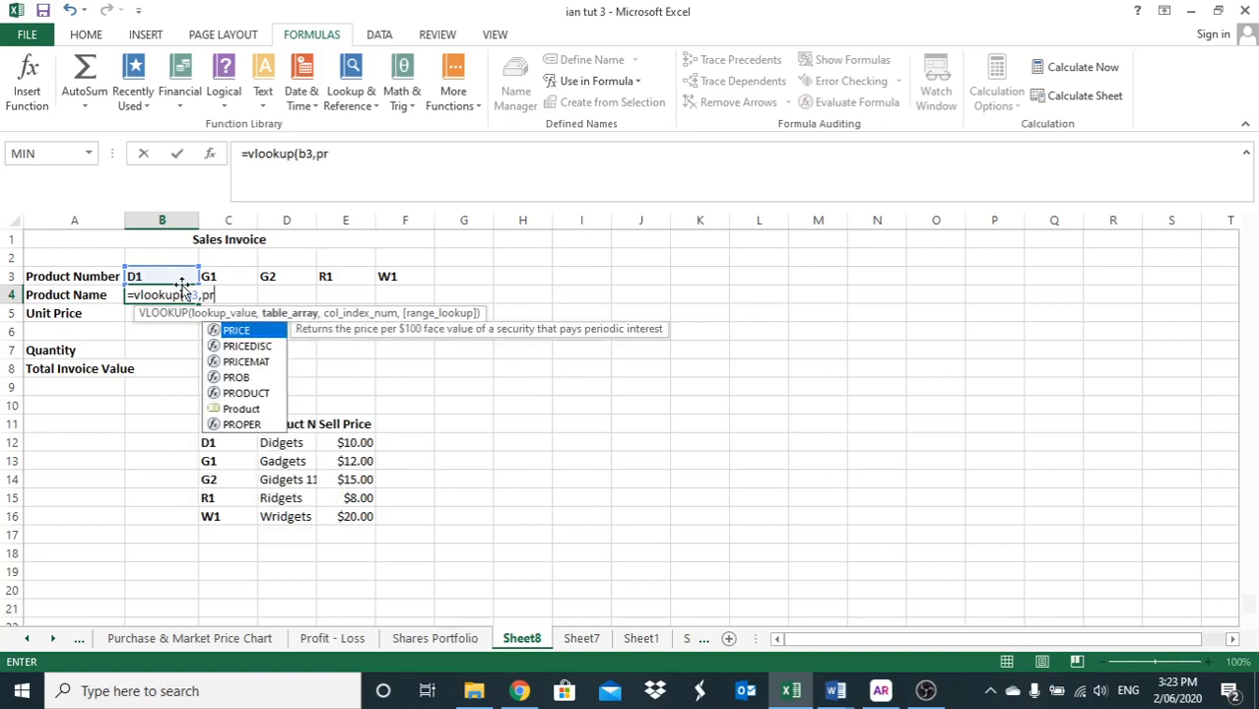
text(oduct)
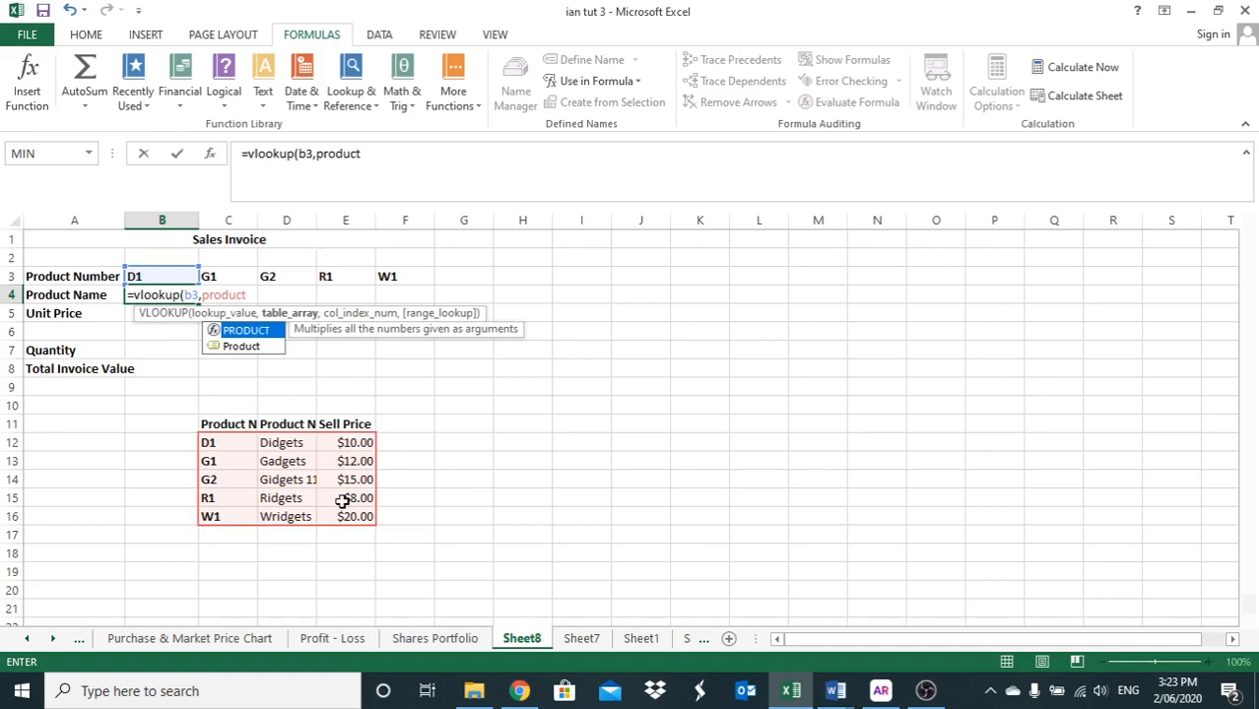
text(,)
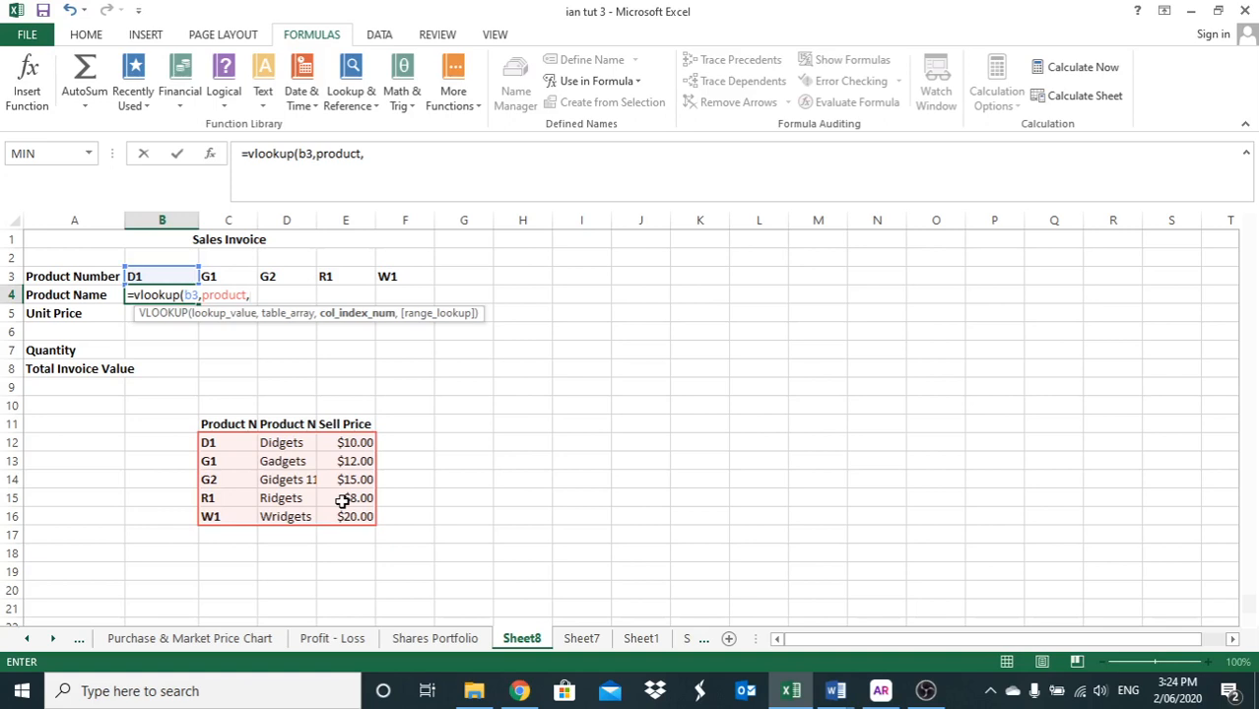
text(2)
text())
key(Return)
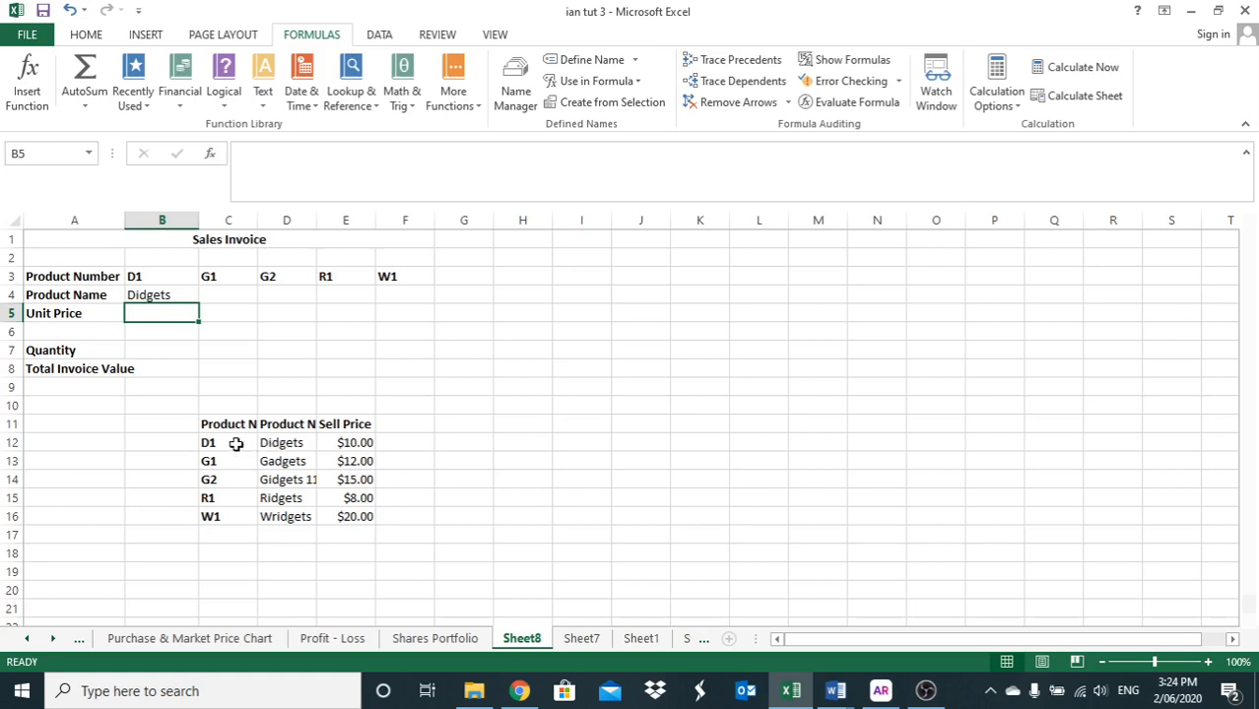
Copy the product name formula from B4 across the row to F4 and check the copy in C4
click(179, 296)
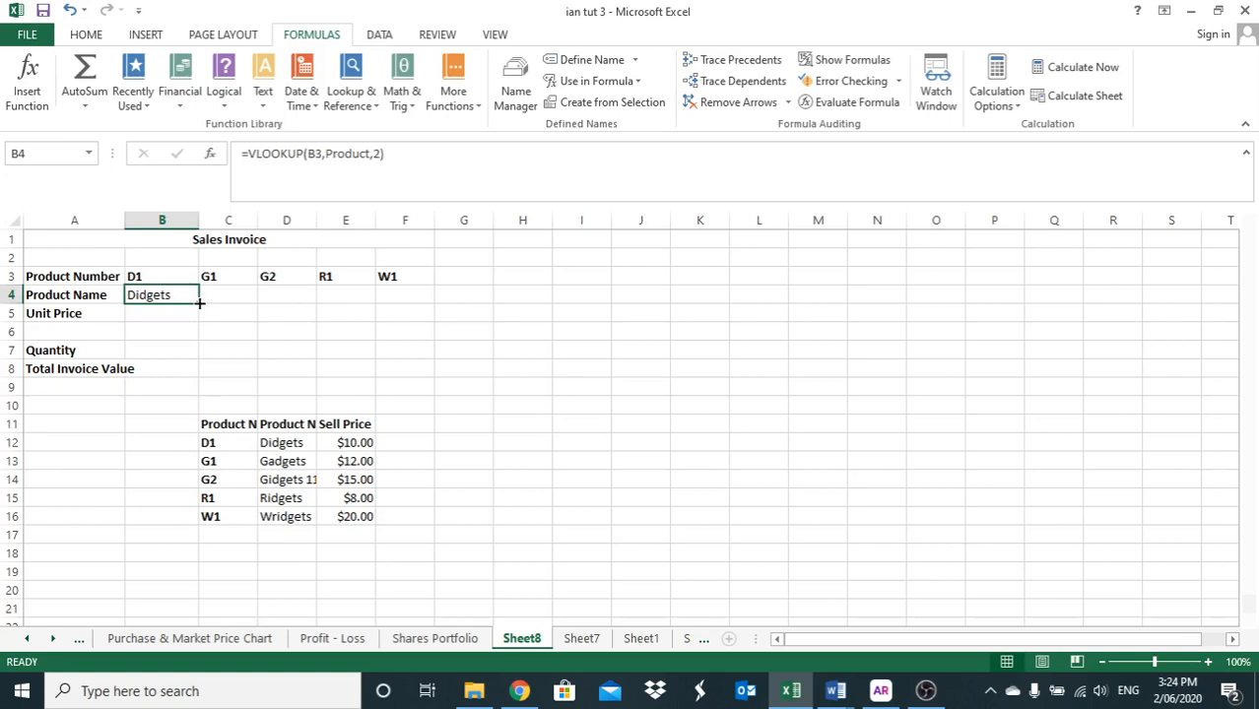
drag(199, 303, 414, 308)
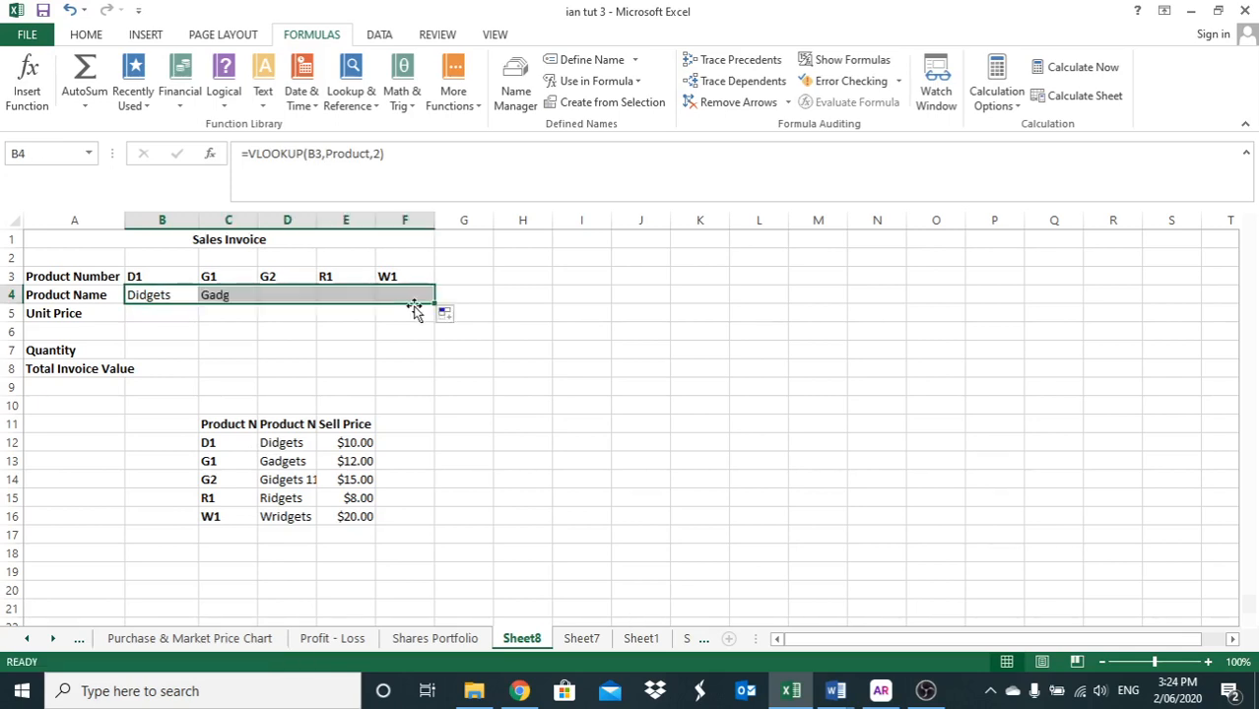
click(216, 295)
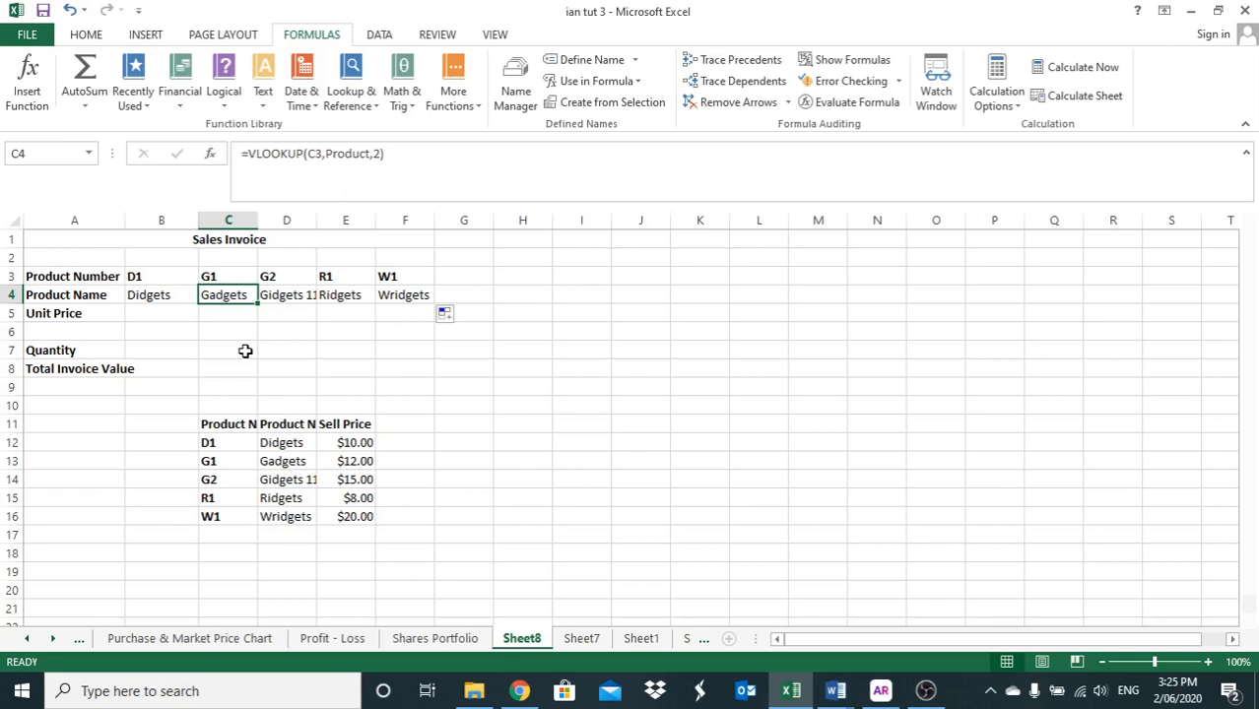
Enter the formula =VLOOKUP(B3,Product,3) in cell B5 to look up the first product's unit price
click(150, 311)
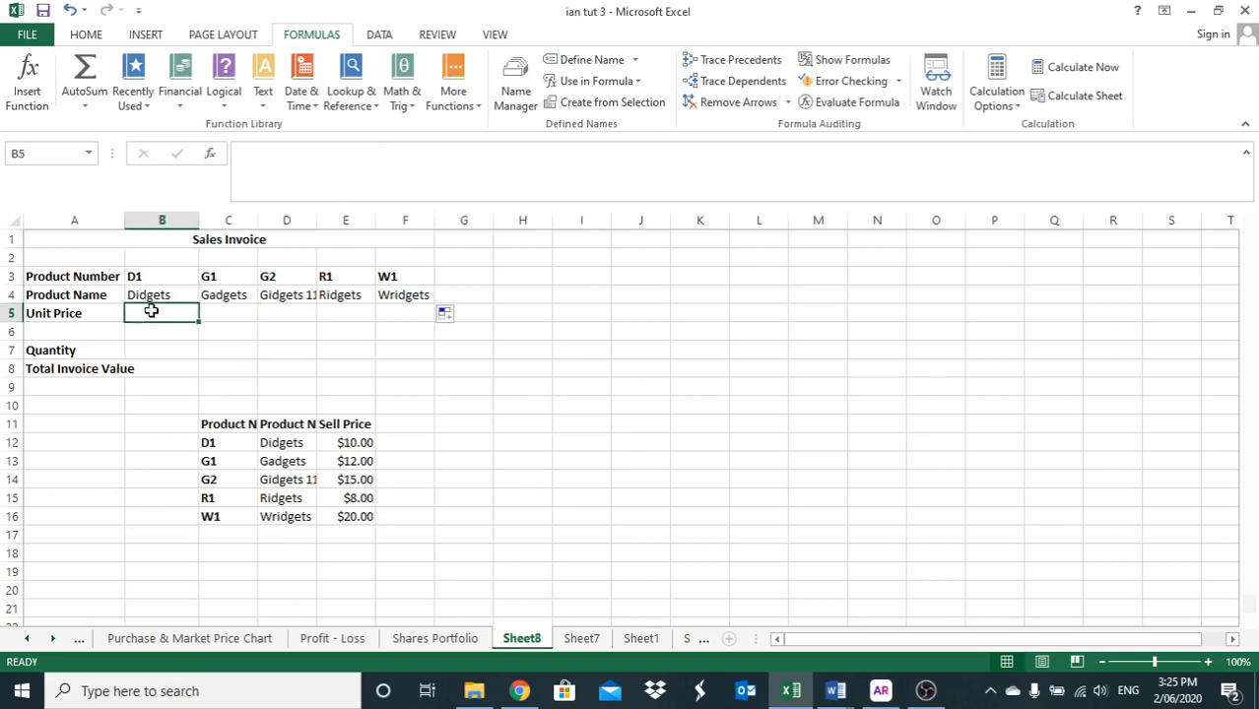
text(=)
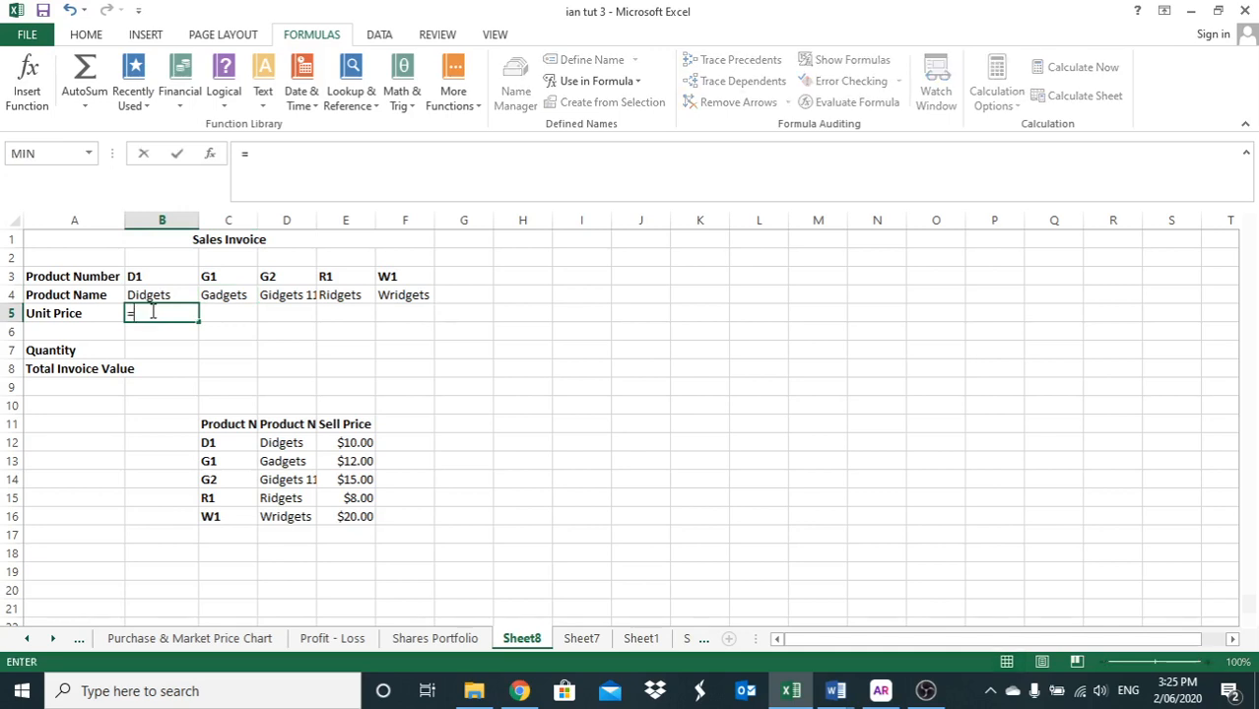
text(vlook)
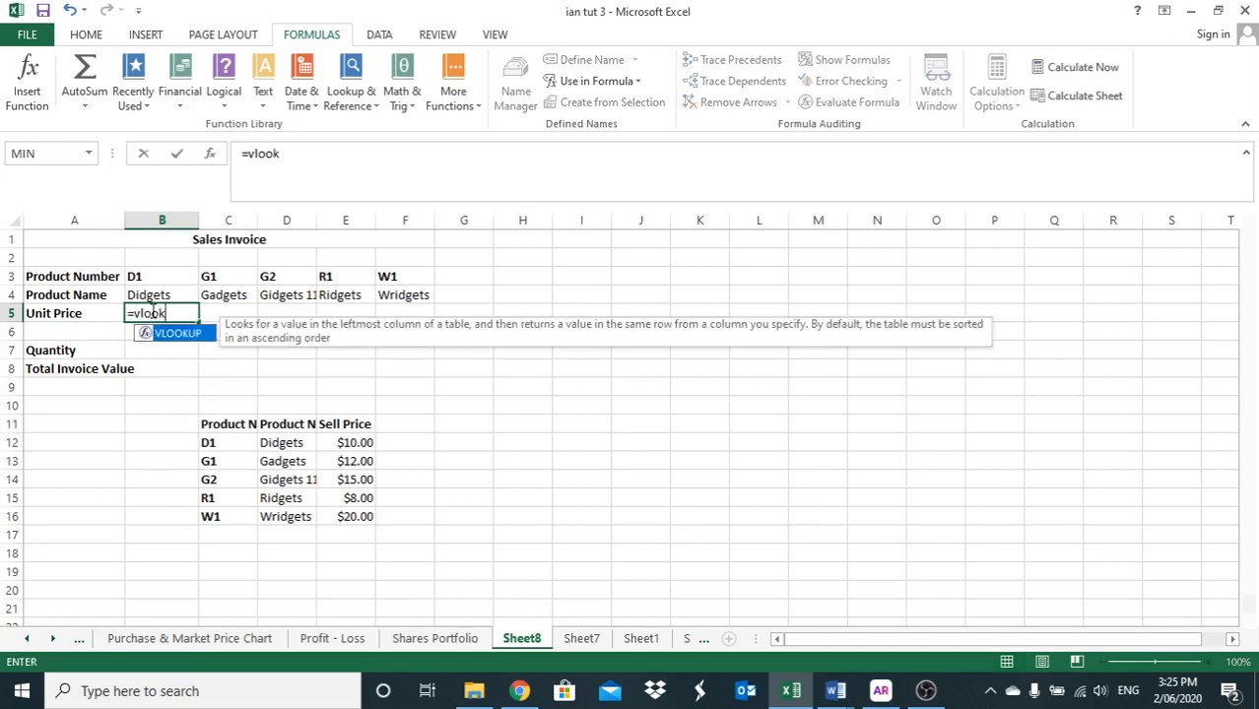
text(up()
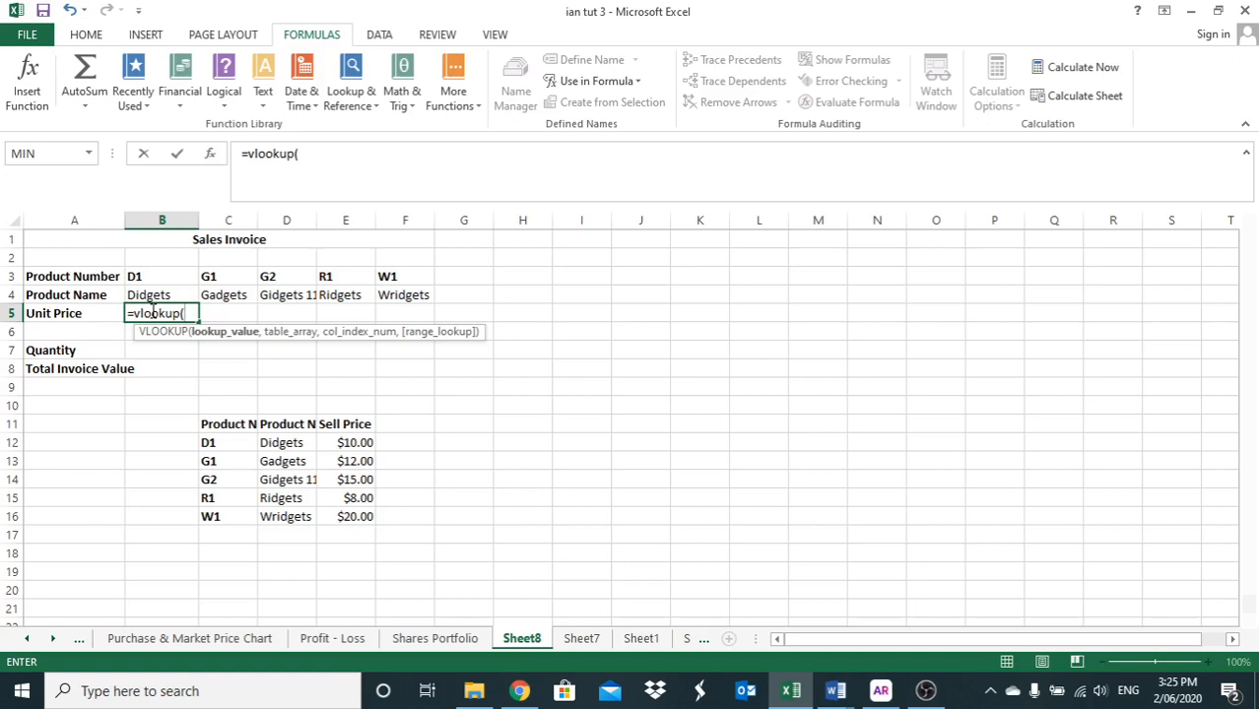
text(b3)
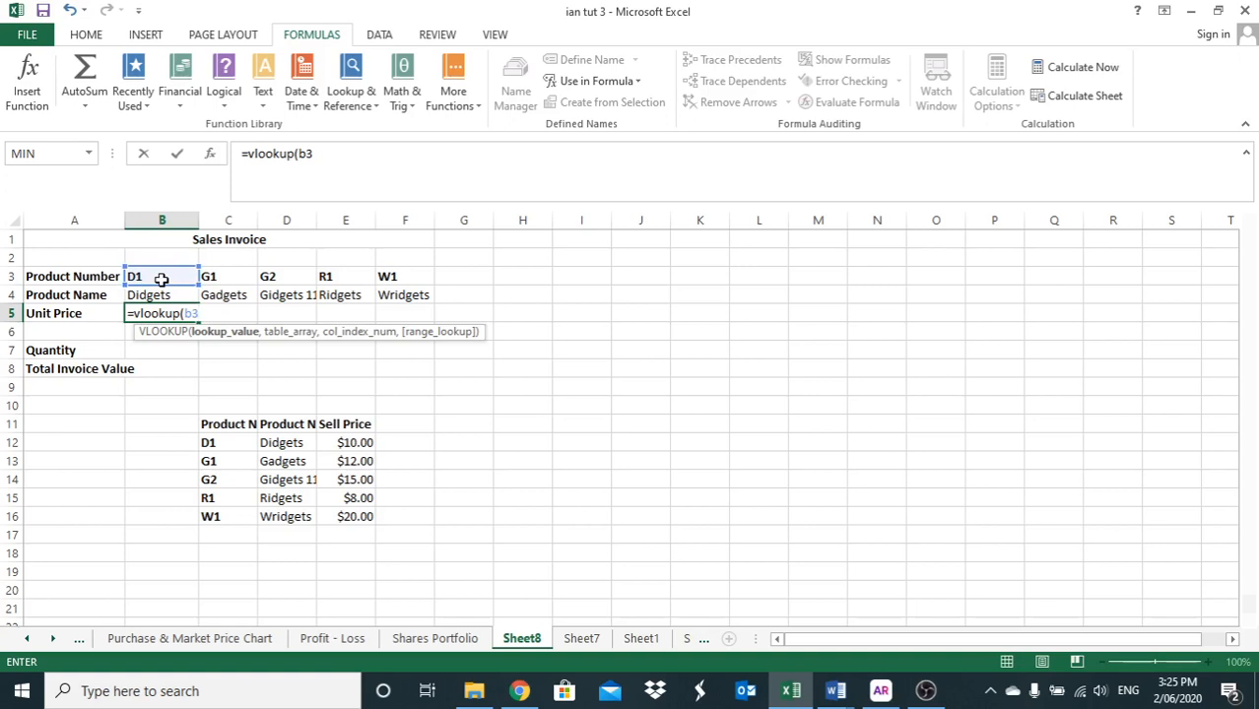
text(,)
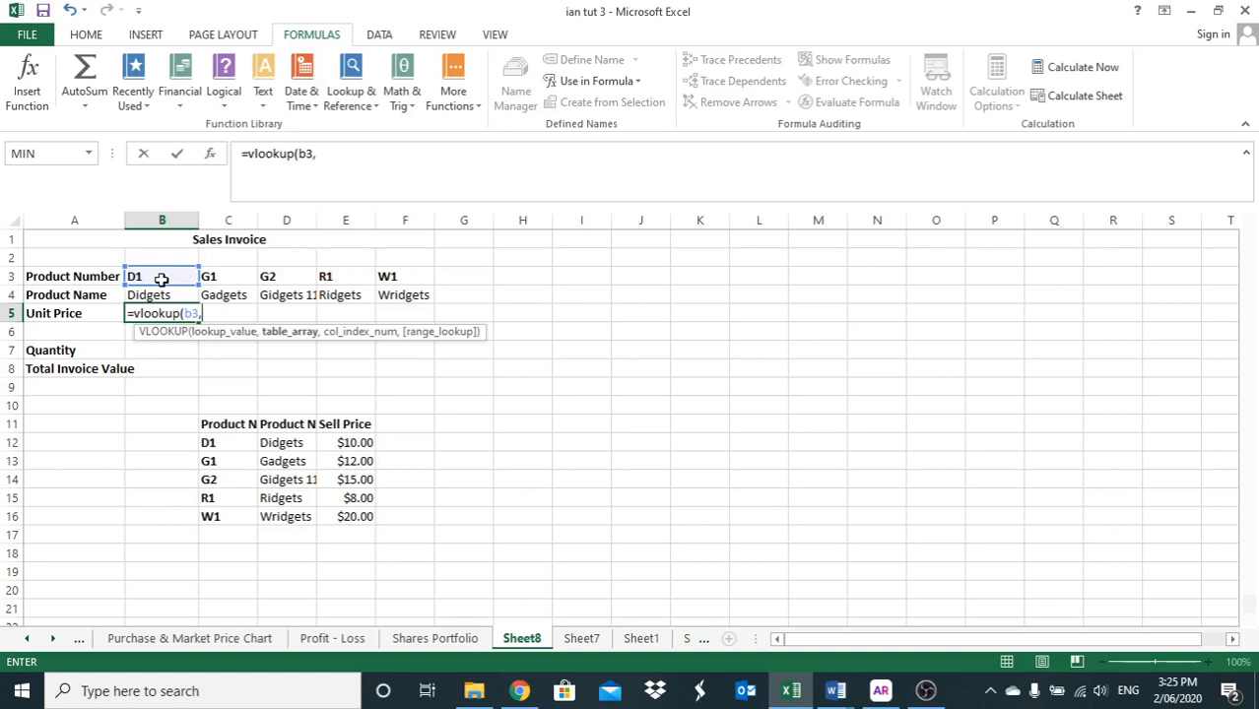
text(product)
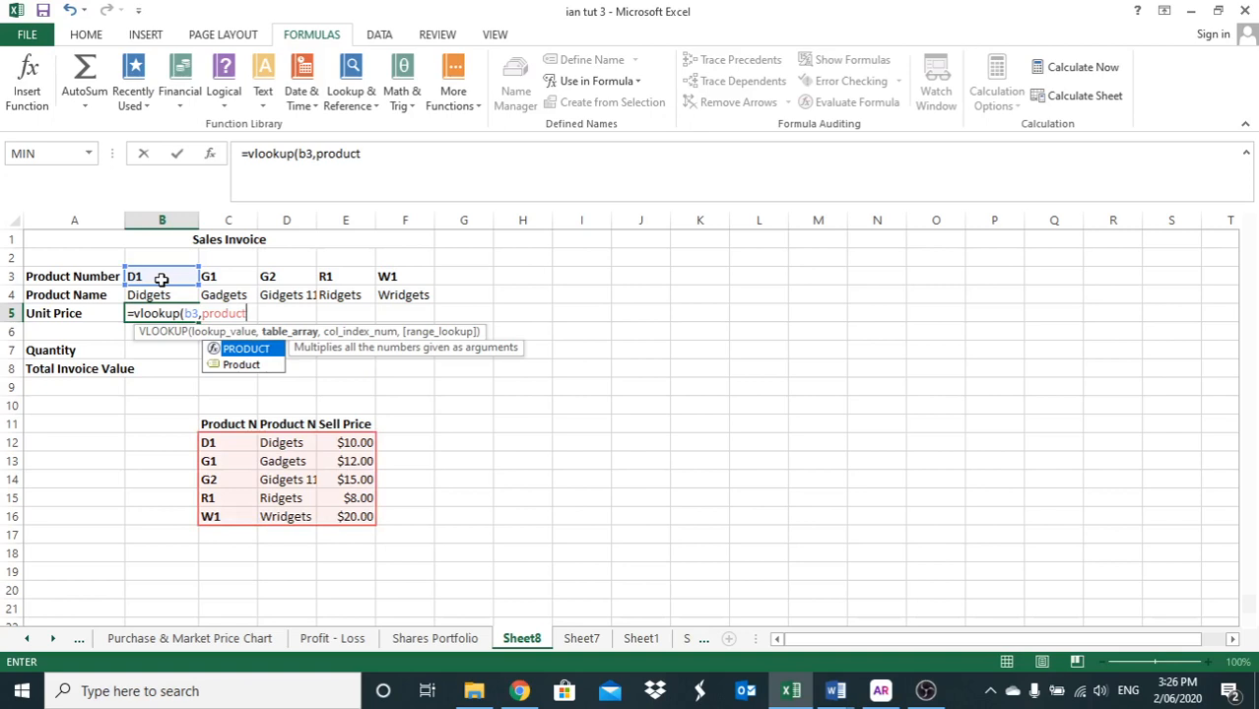
text(,)
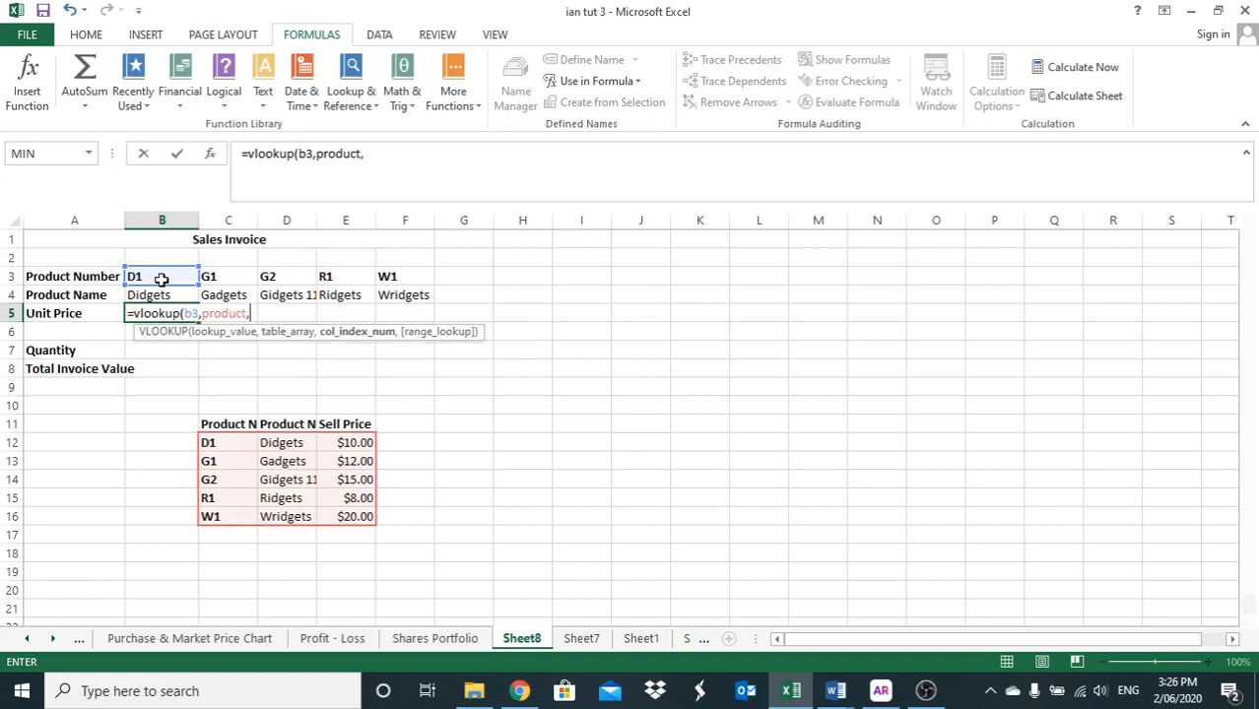
text(3)
text())
key(Return)
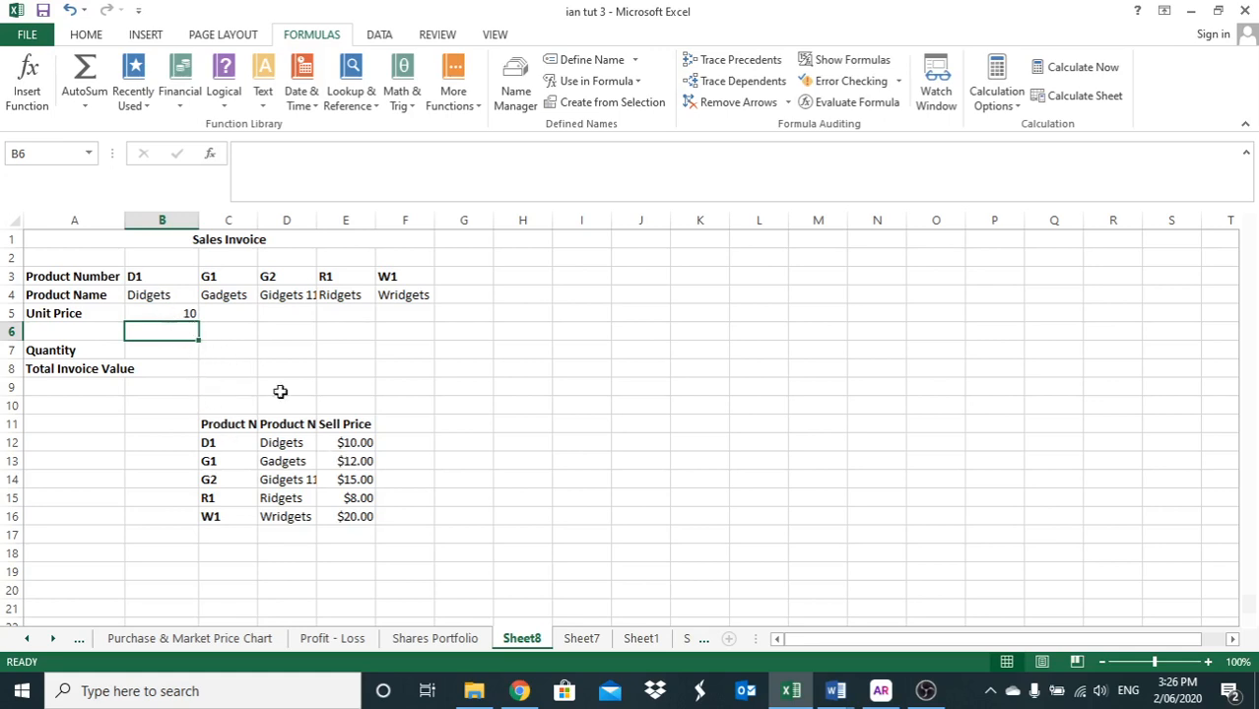
Format B5:F5 as Currency with the $ symbol and two decimal places, and copy the unit price formula from B5 across to F5
click(173, 311)
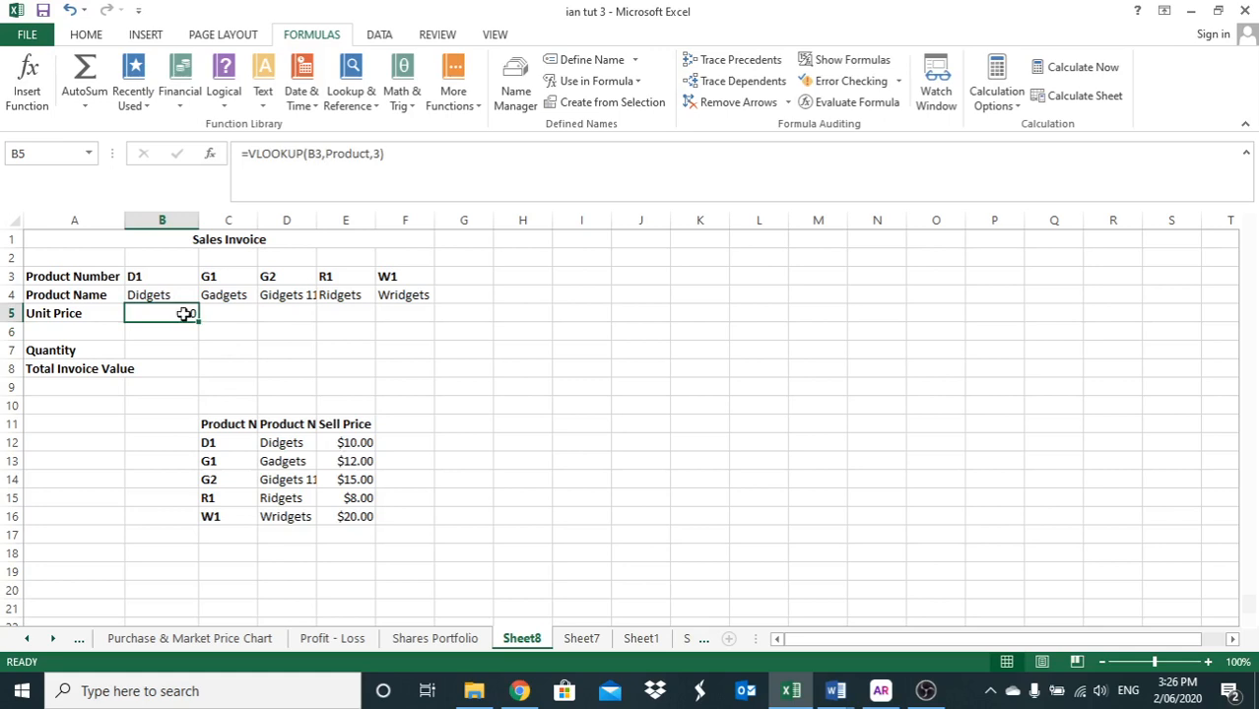
drag(182, 313, 389, 311)
right_click(390, 312)
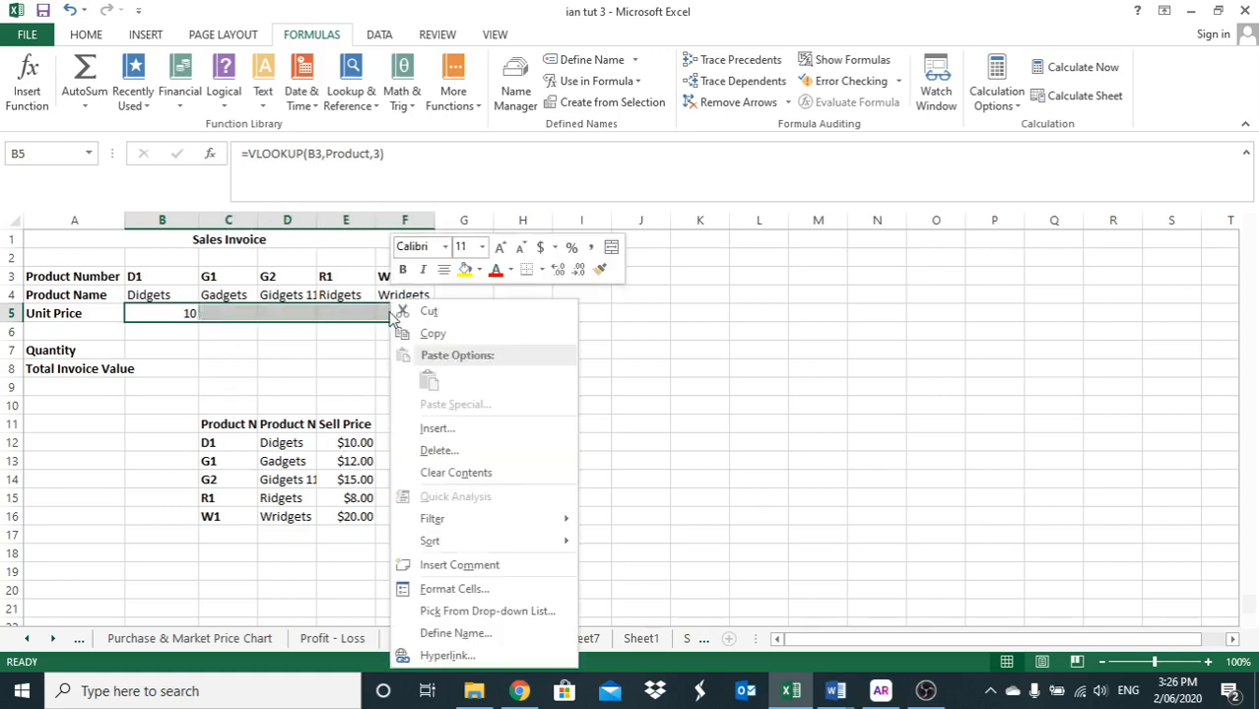
key(Escape)
key(ctrl+1)
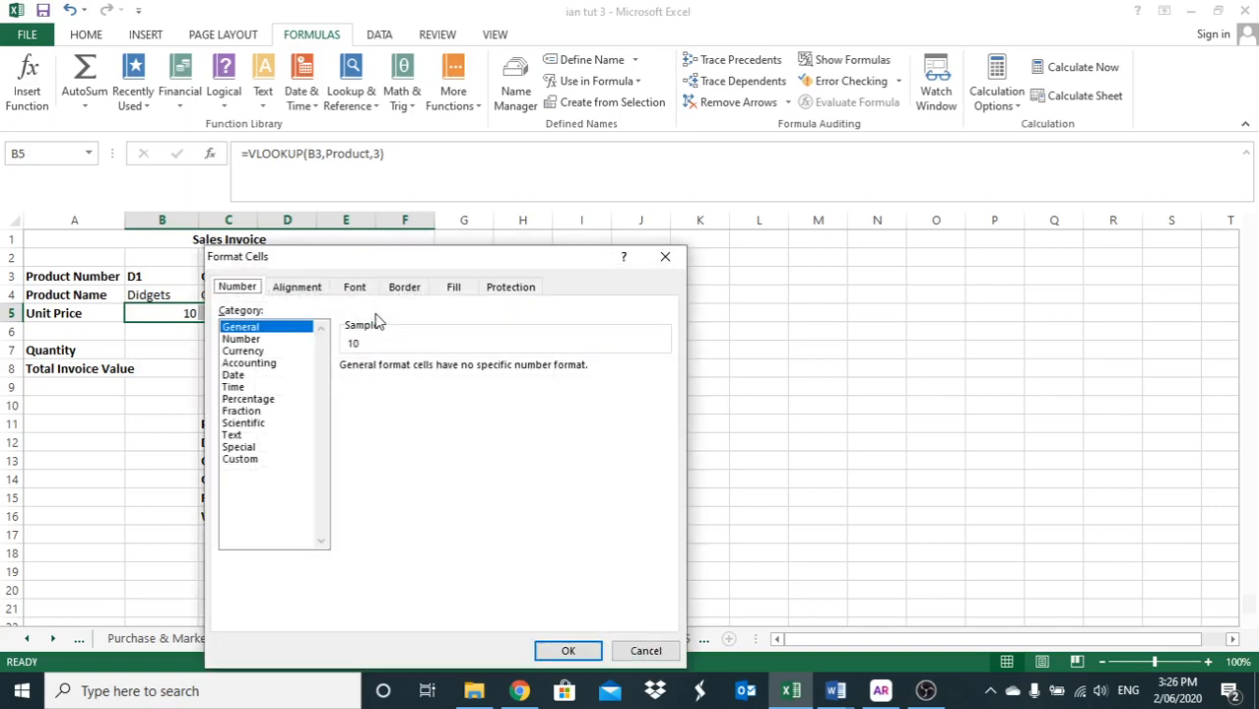
click(247, 351)
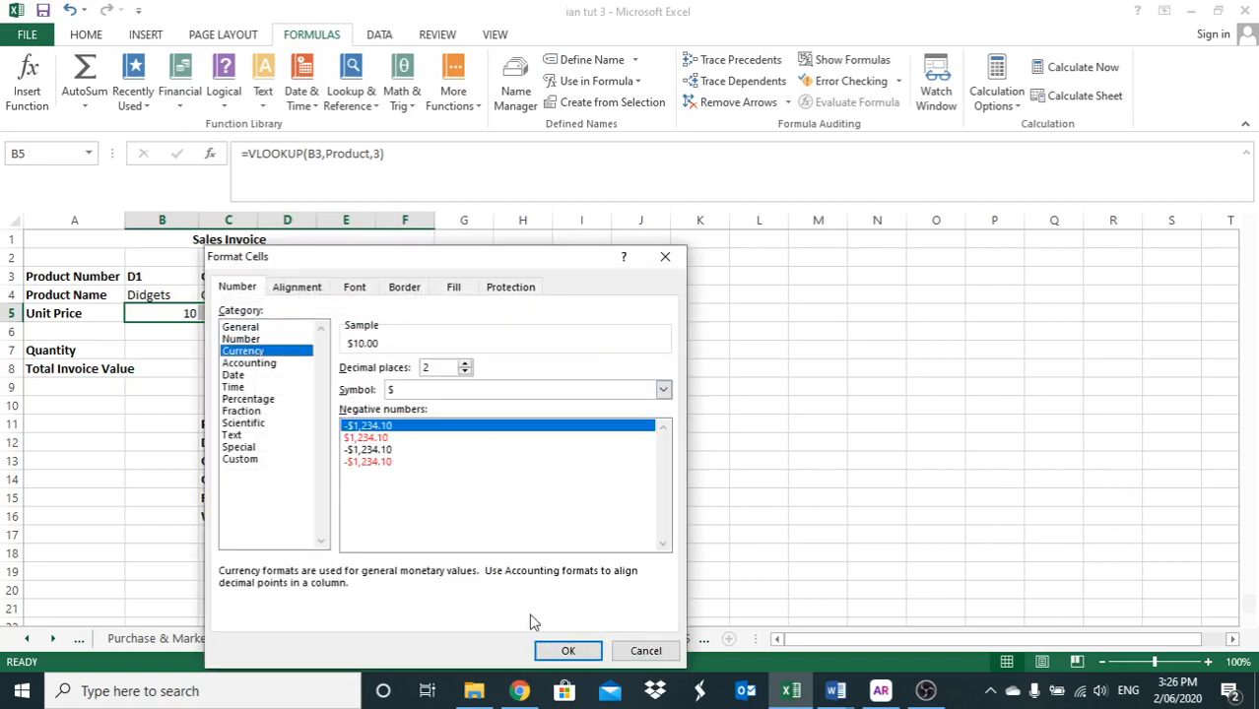
click(567, 650)
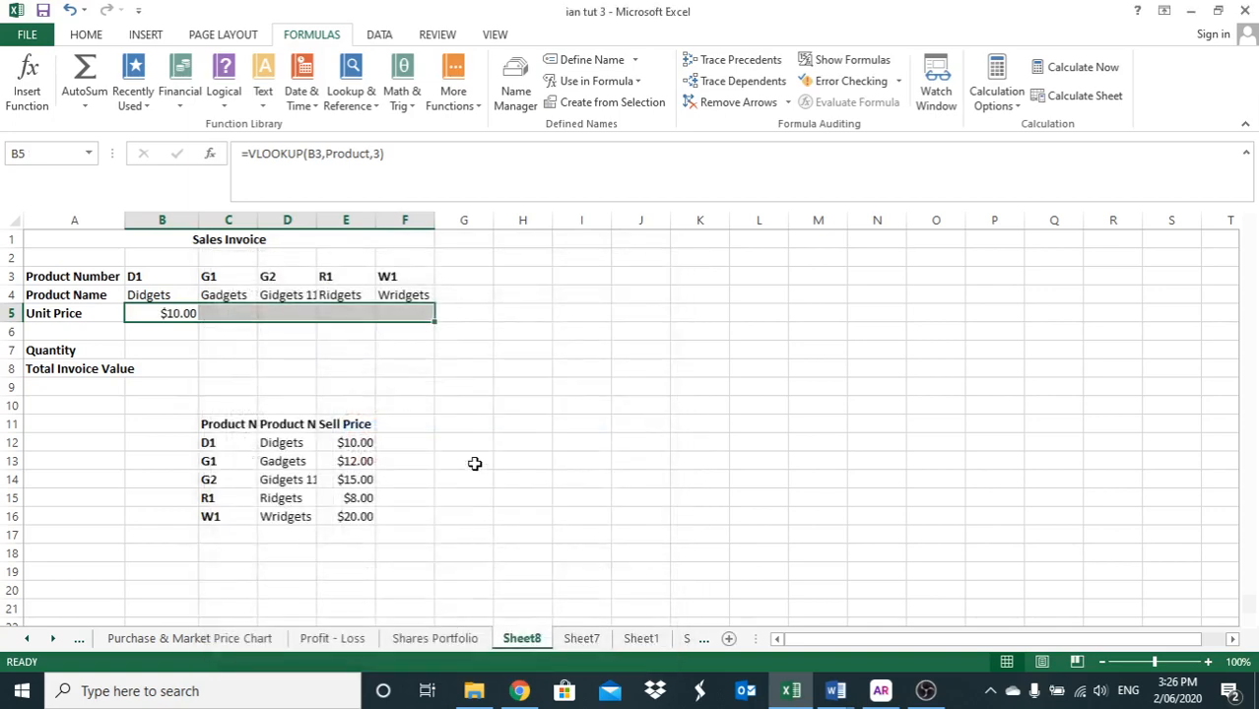
click(179, 313)
drag(198, 323, 416, 325)
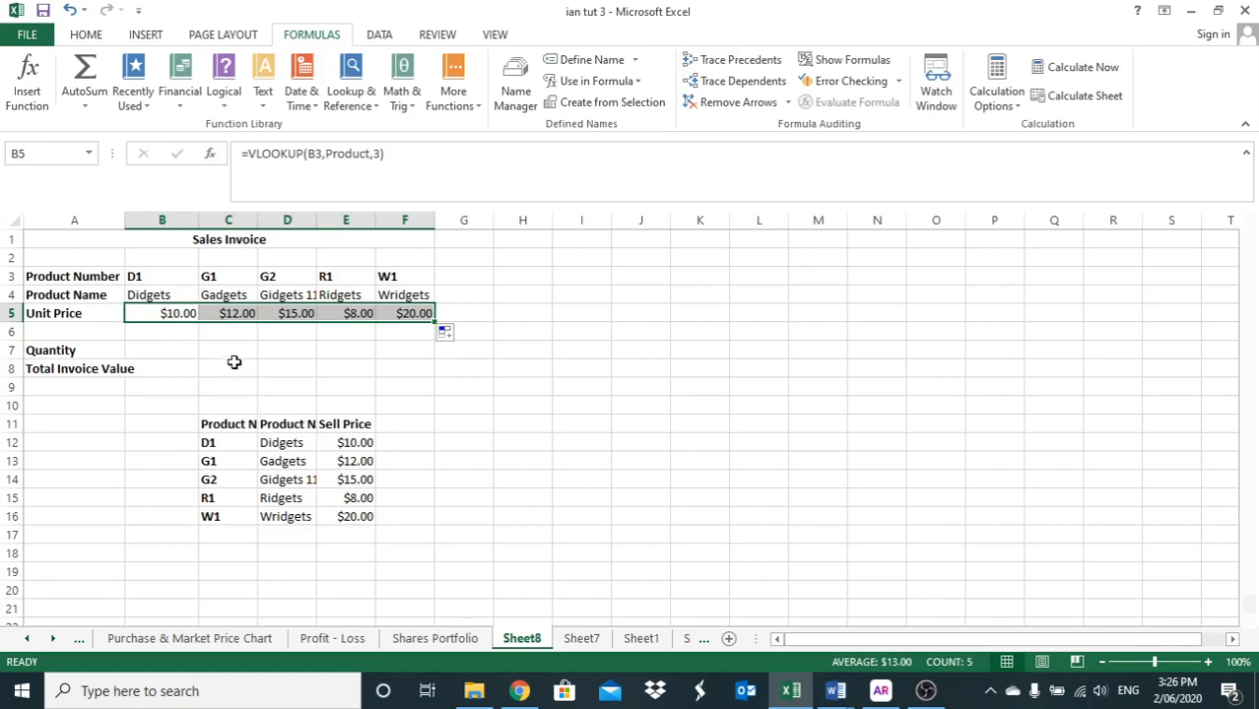
Change the column index in B5's VLOOKUP formula to 1 and copy the formula across to F5
click(169, 313)
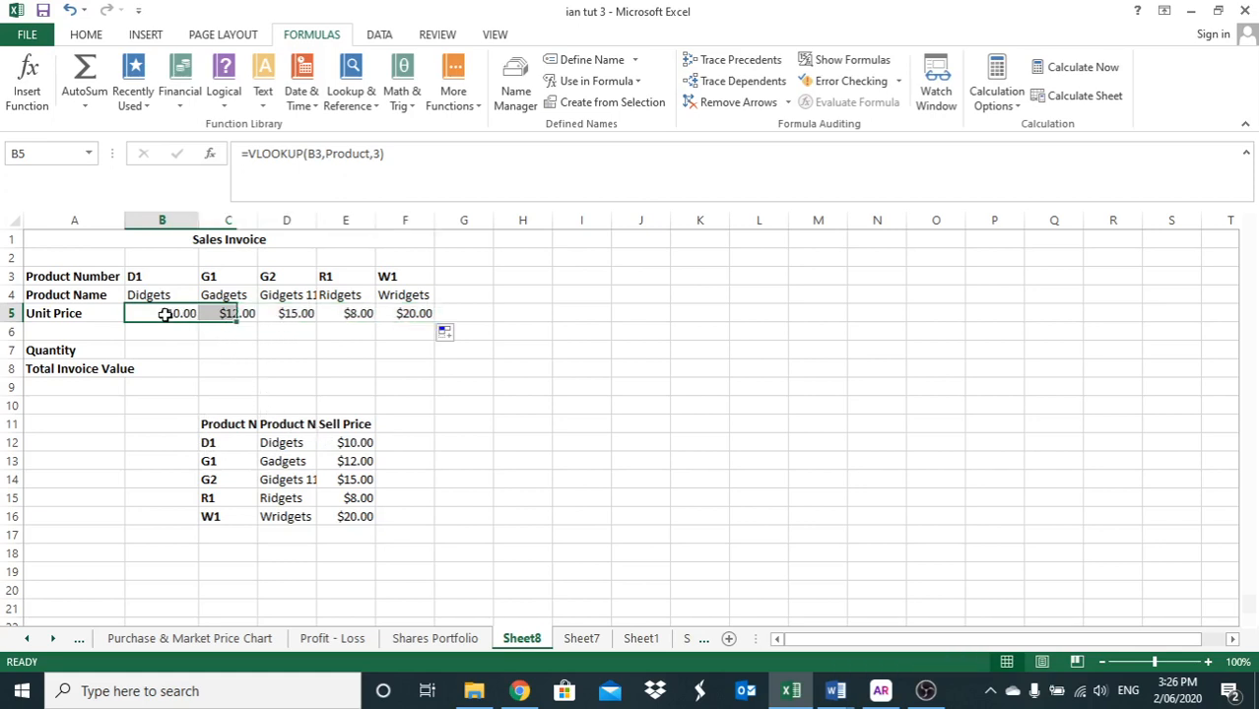
click(380, 154)
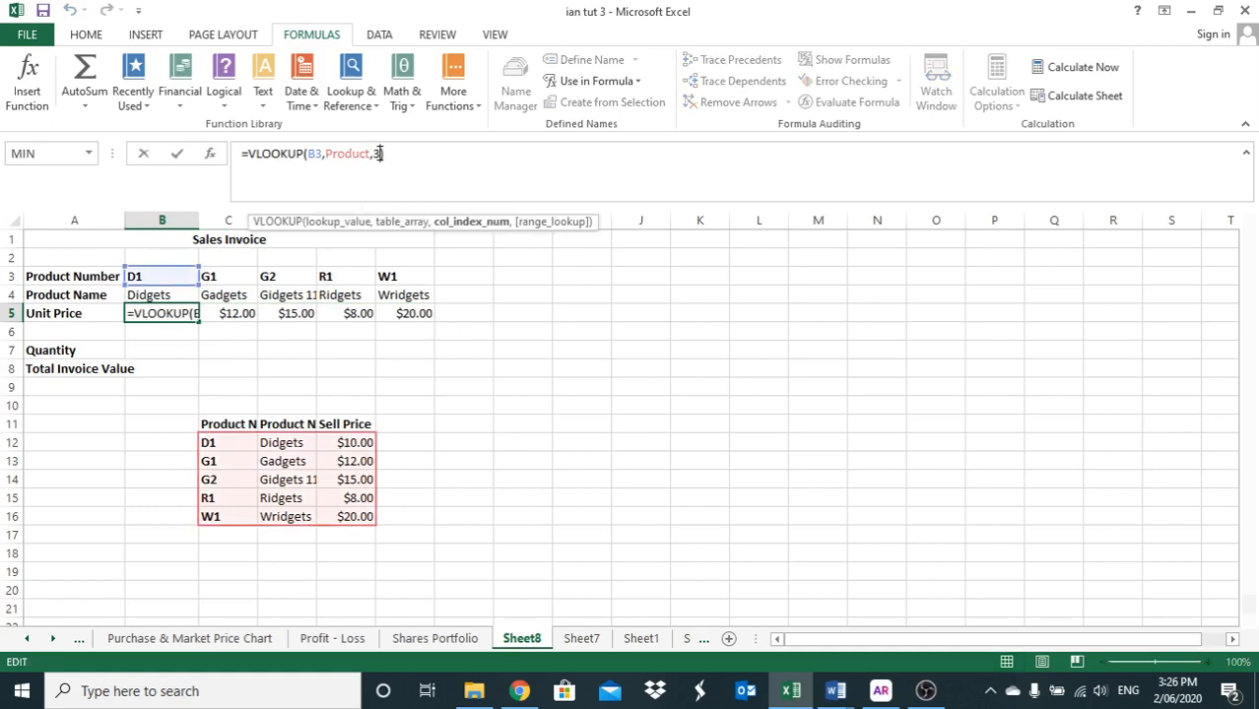
key(BackSpace)
key(Return)
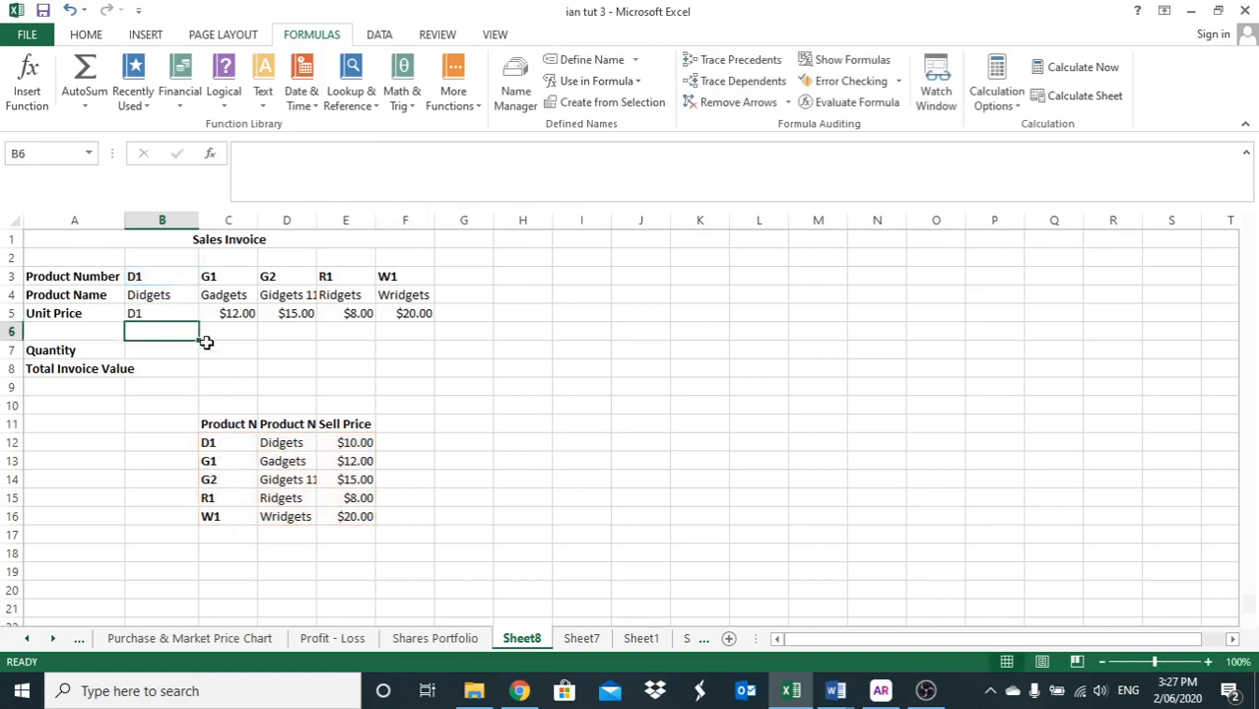
click(177, 313)
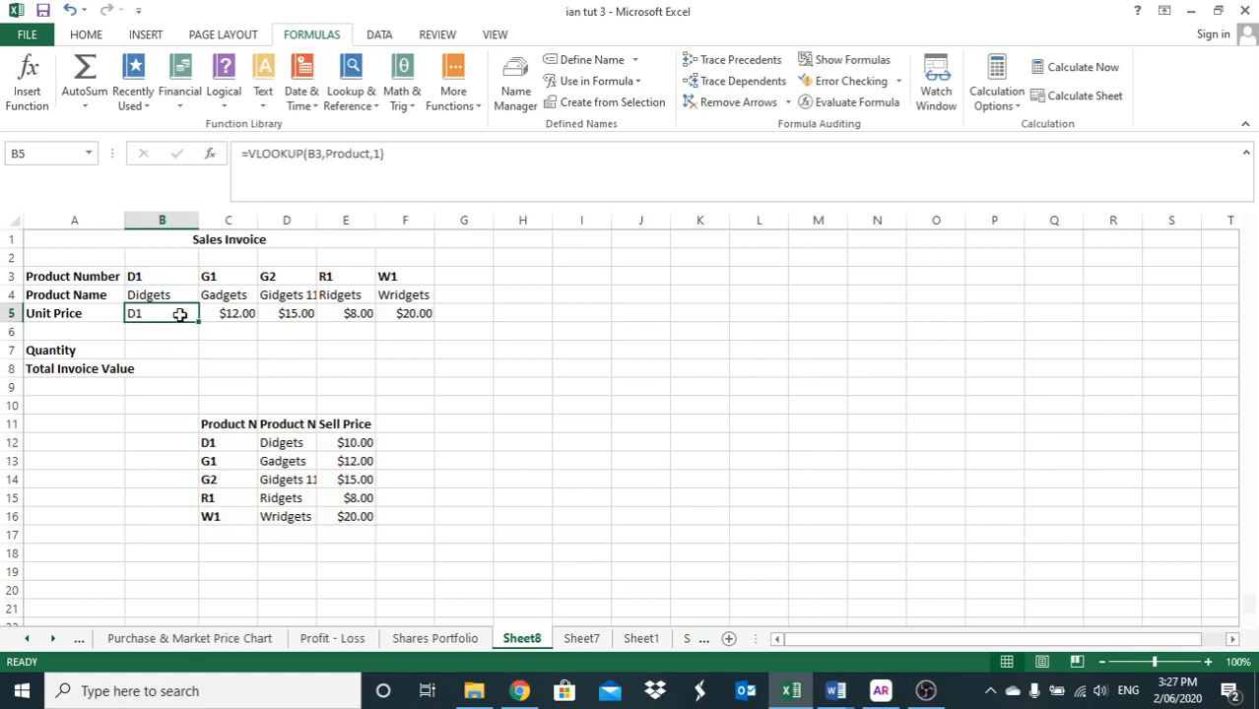
drag(211, 326, 405, 333)
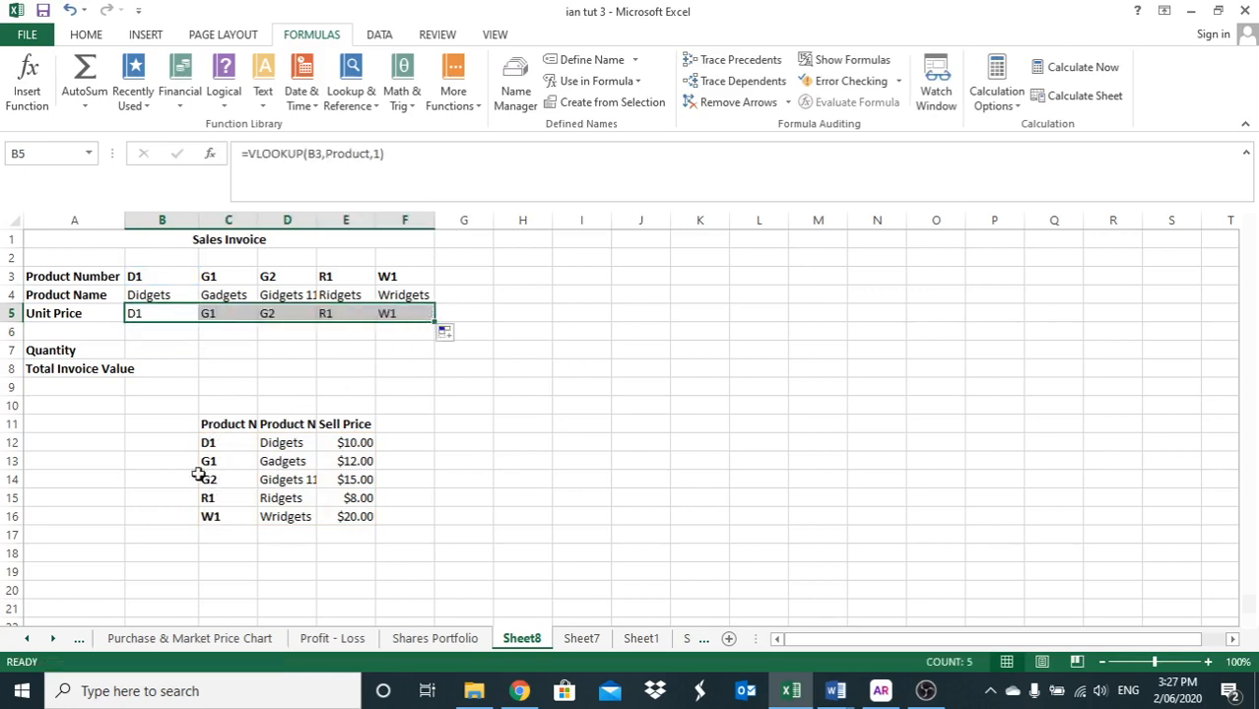
Change the column index in B5's VLOOKUP formula to 3 and copy the unit price formula across to F5
click(169, 313)
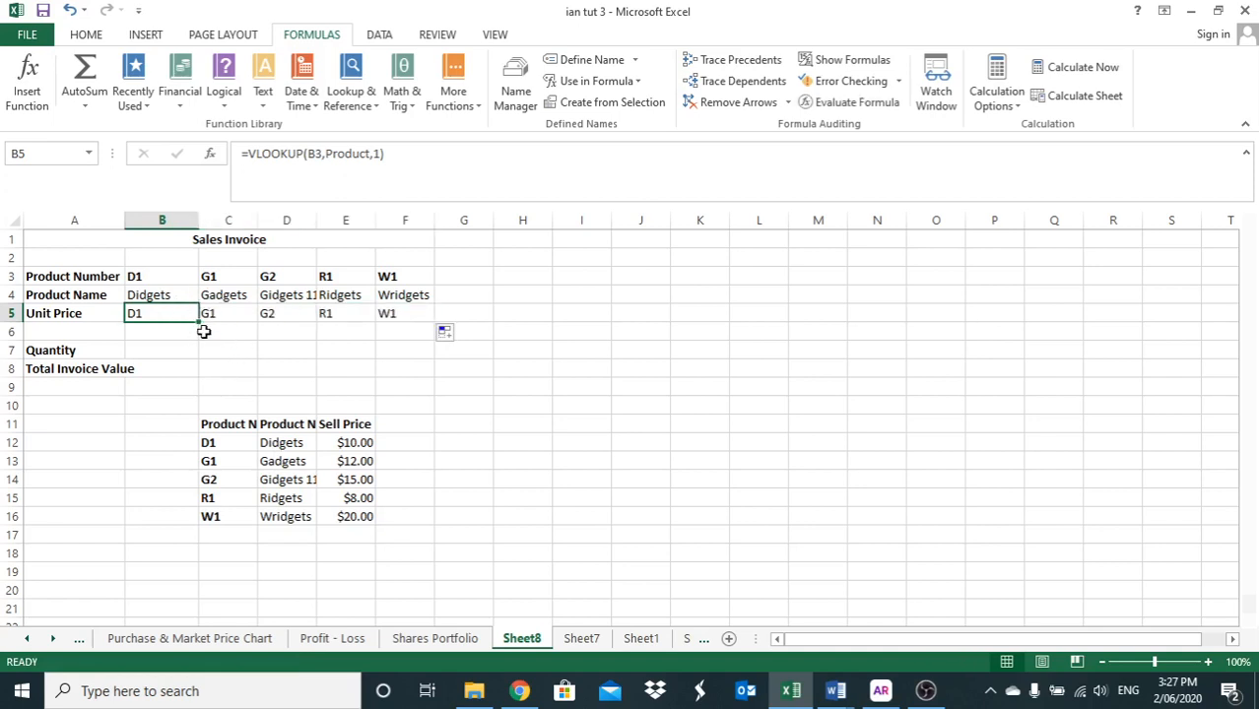
click(380, 154)
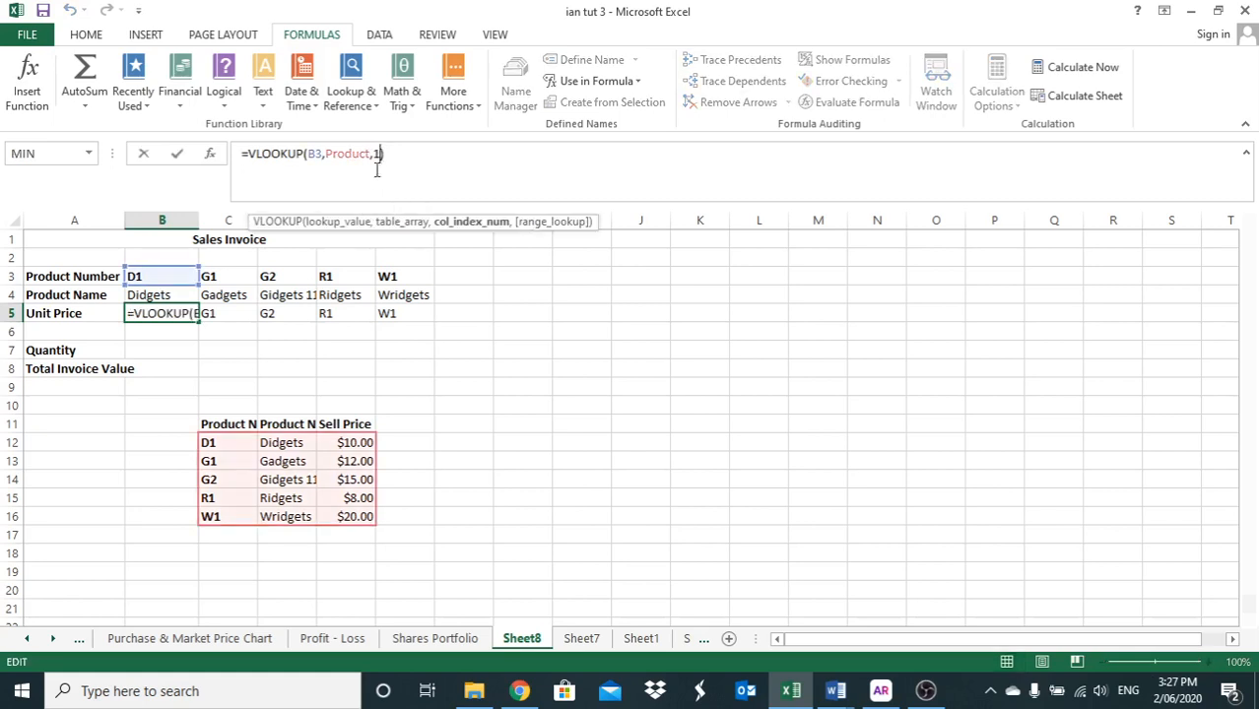
key(BackSpace)
text(3)
click(179, 350)
click(169, 315)
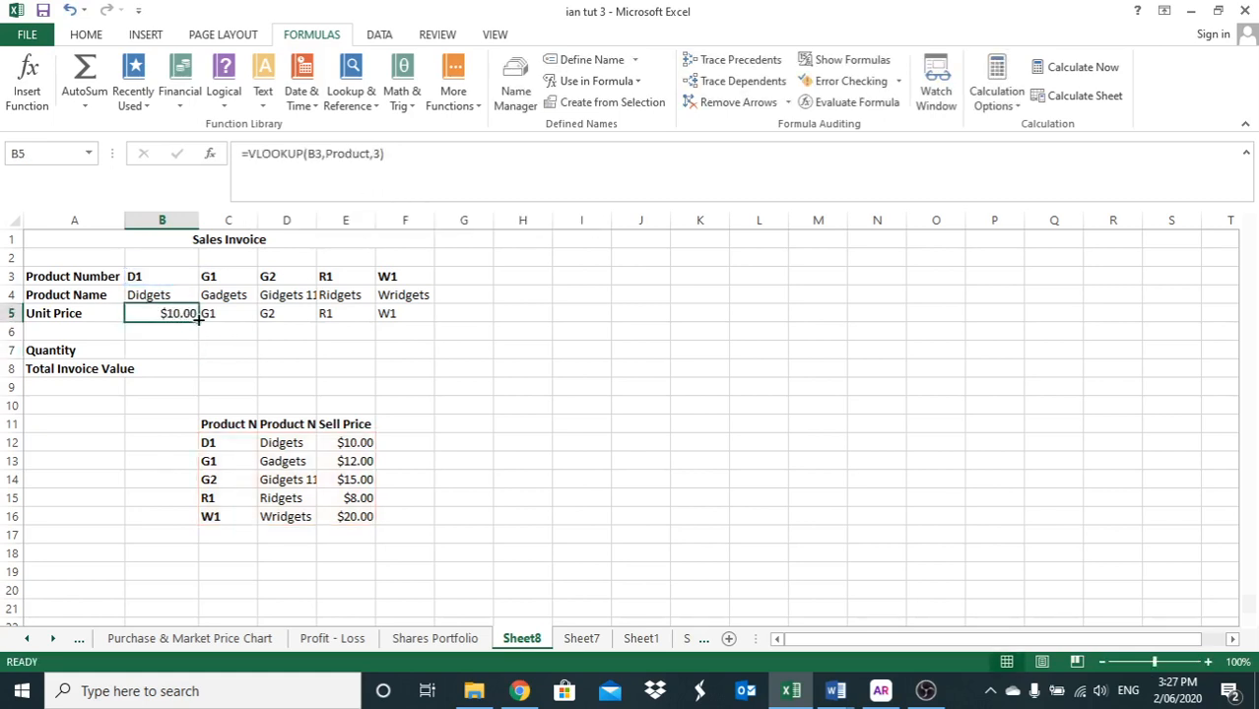
drag(198, 321, 416, 329)
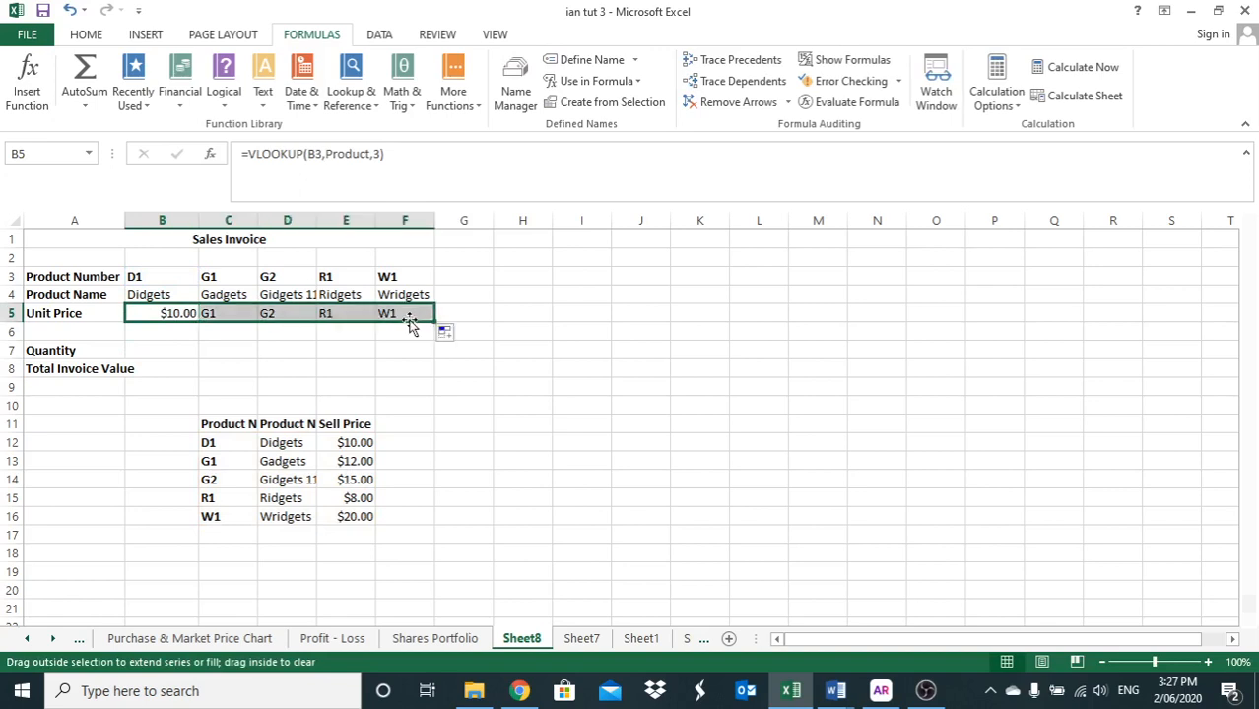
click(333, 367)
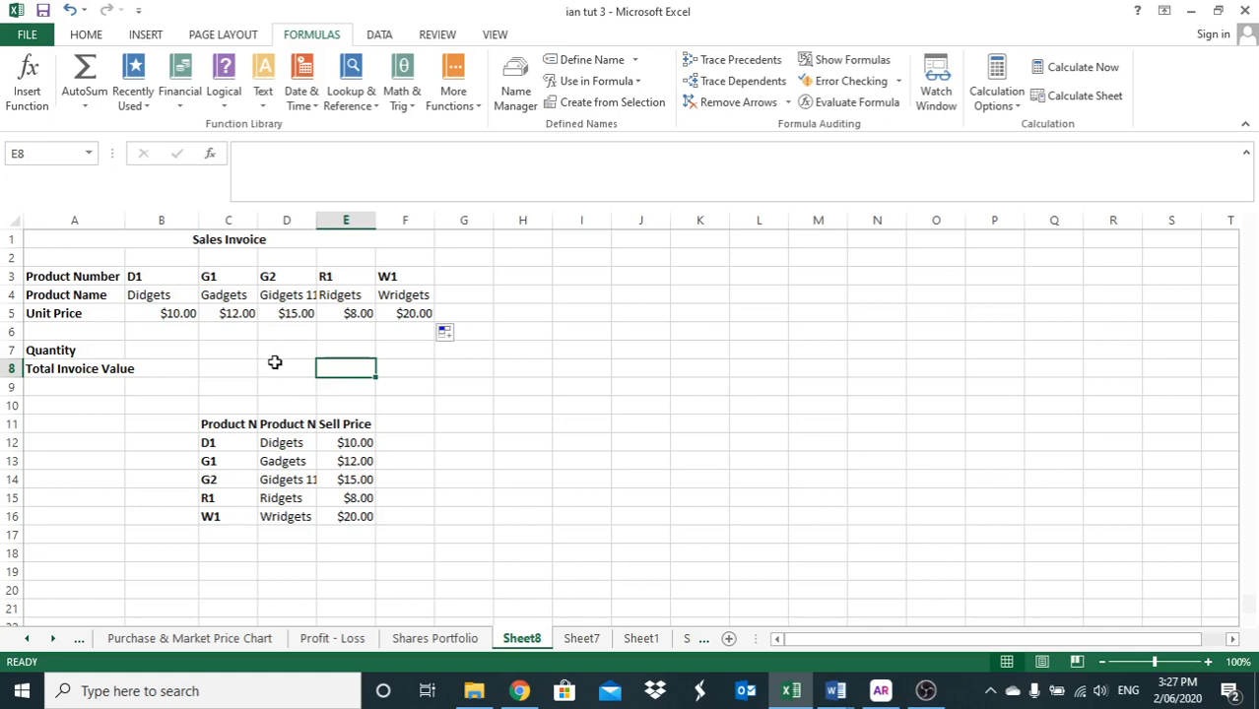
Enter the formula =B5*B7 in cell B8 to calculate the first product's total invoice value
click(147, 353)
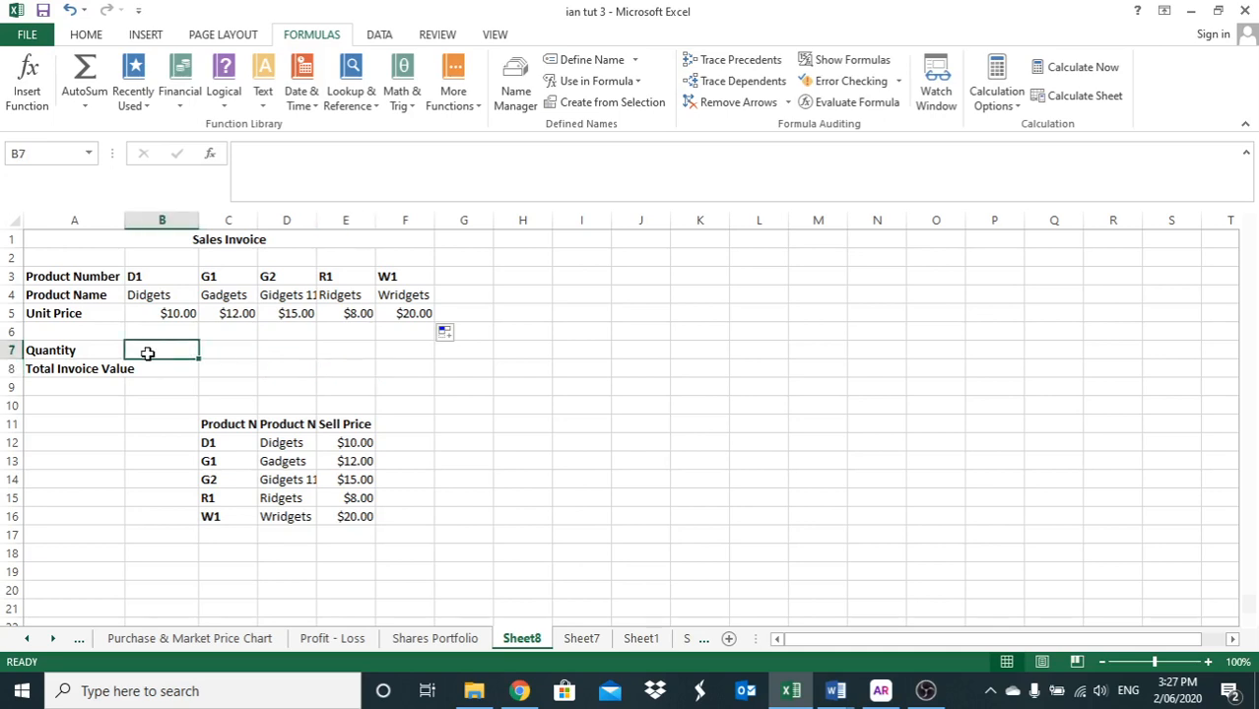
click(147, 369)
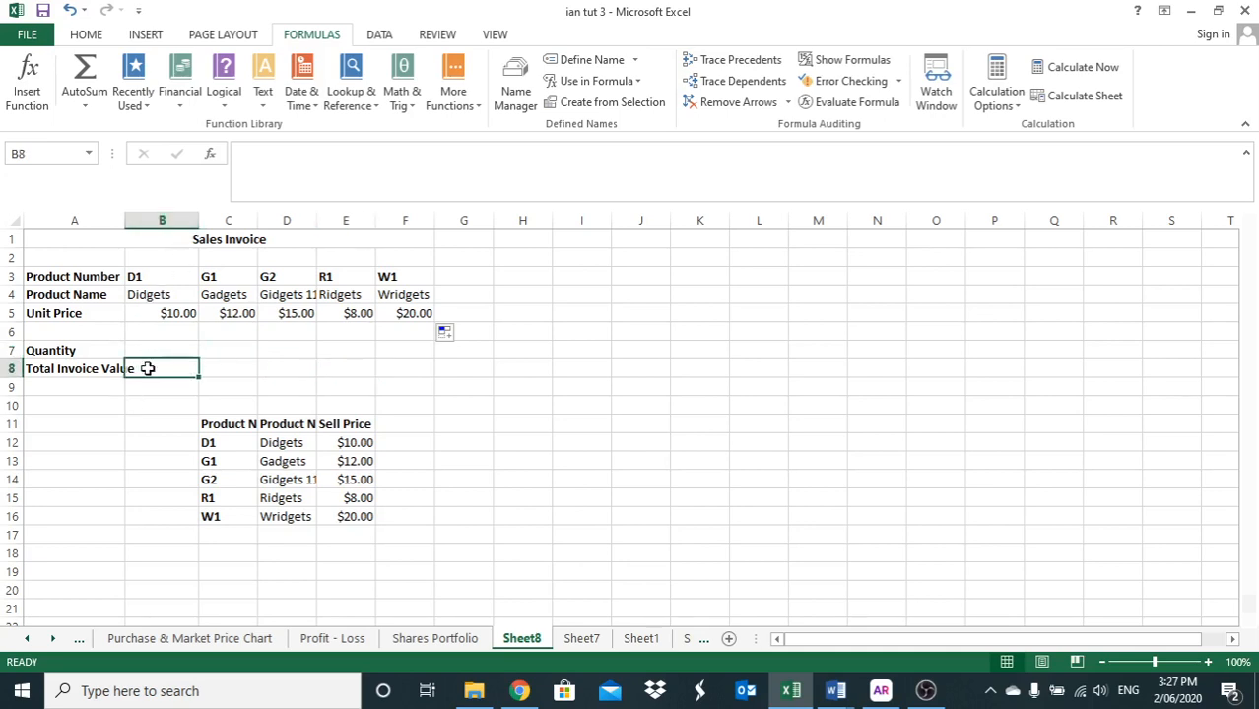
text(=)
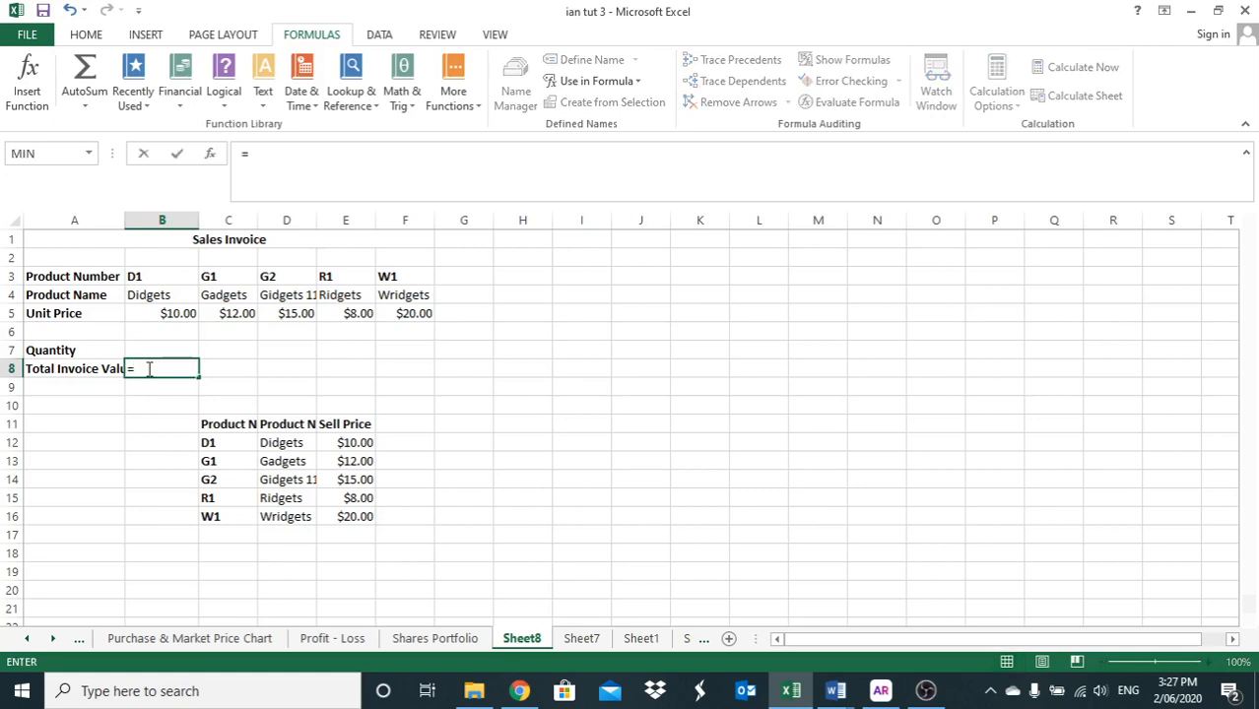
text(b)
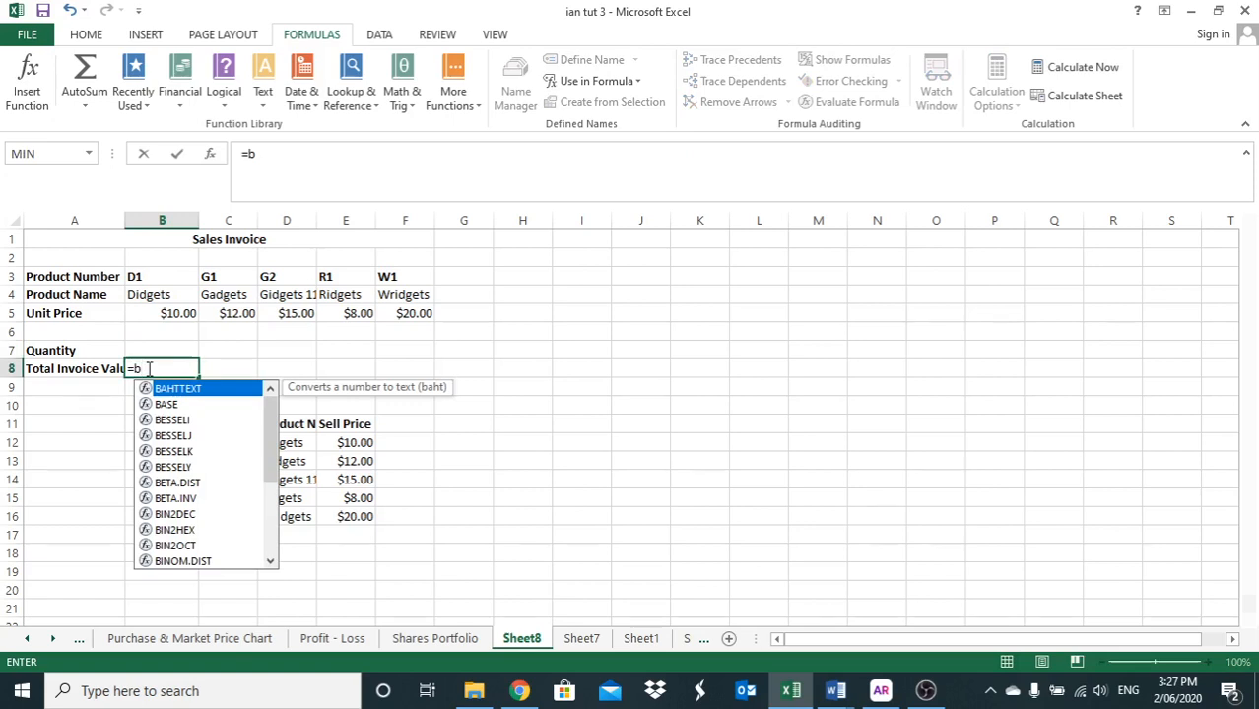
text(5)
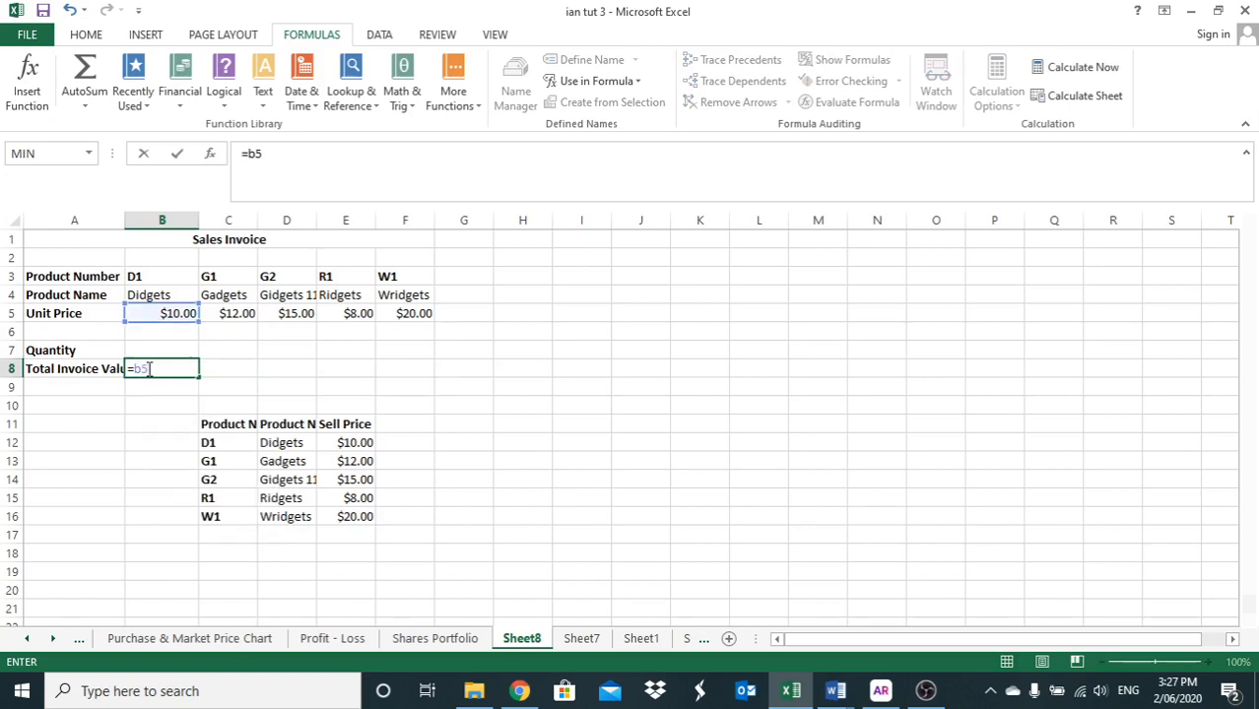
text(*b7)
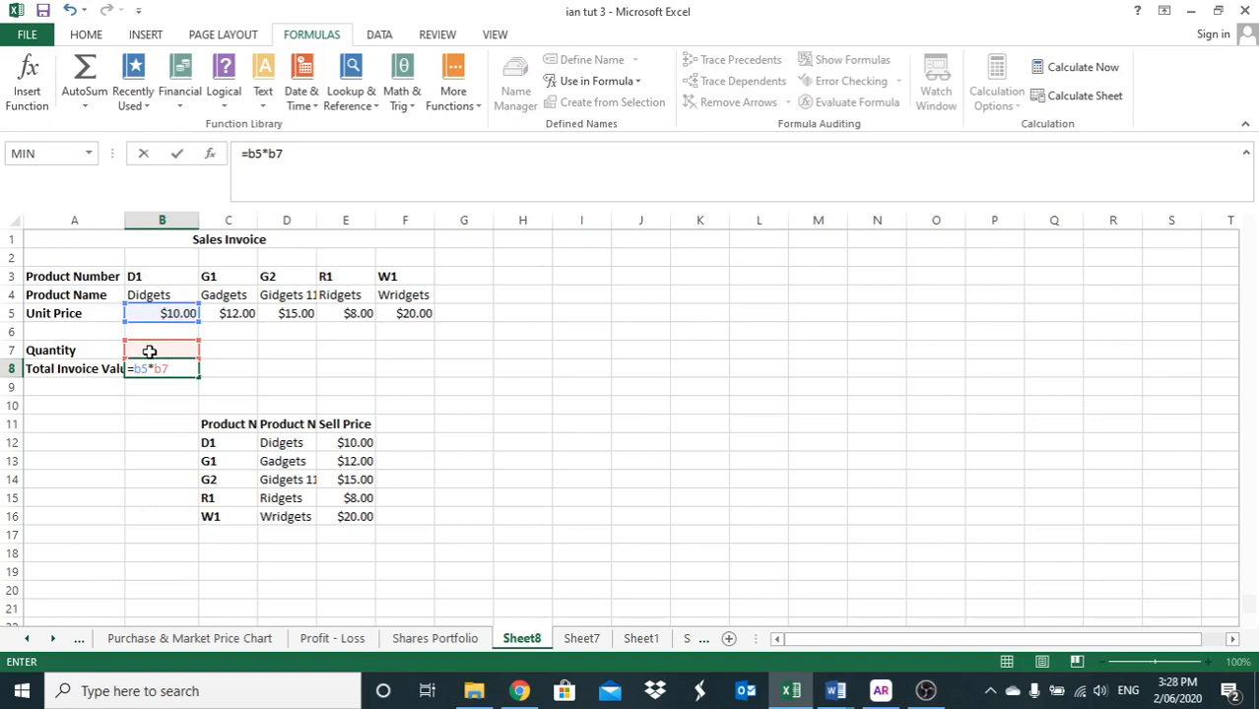
click(177, 156)
click(158, 460)
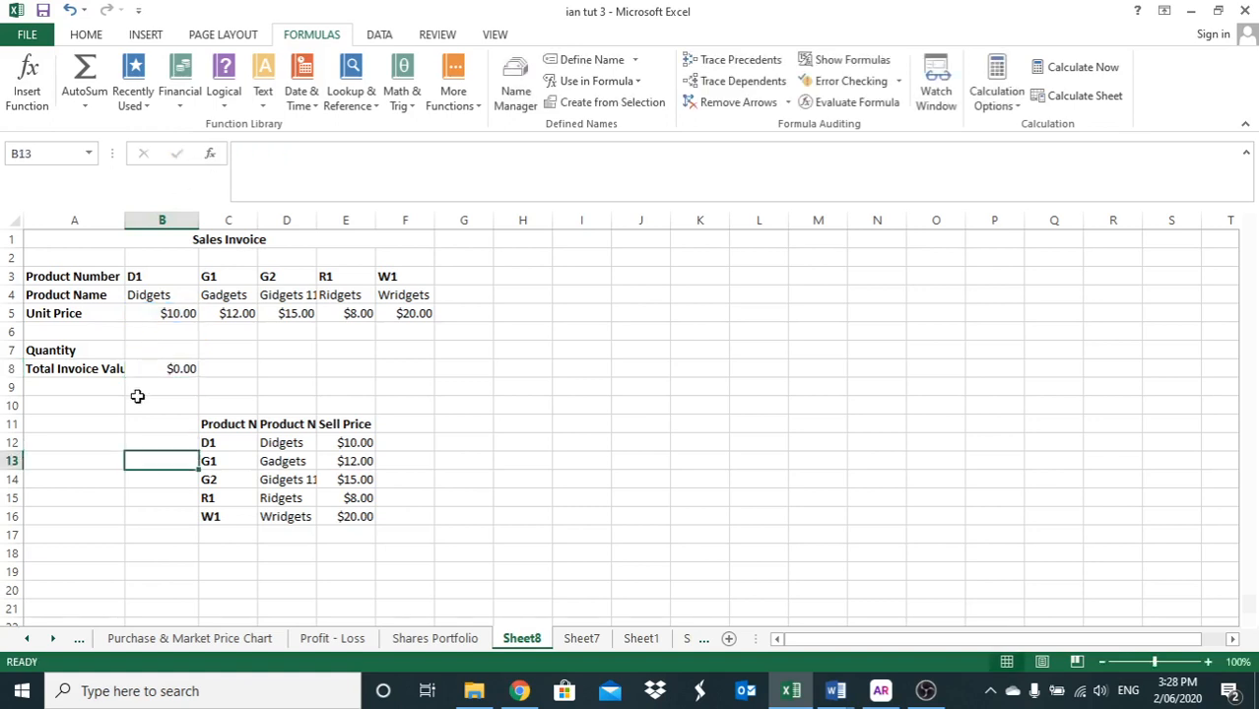
Enter a quantity of 2000 for Didgets in cell B7
click(154, 347)
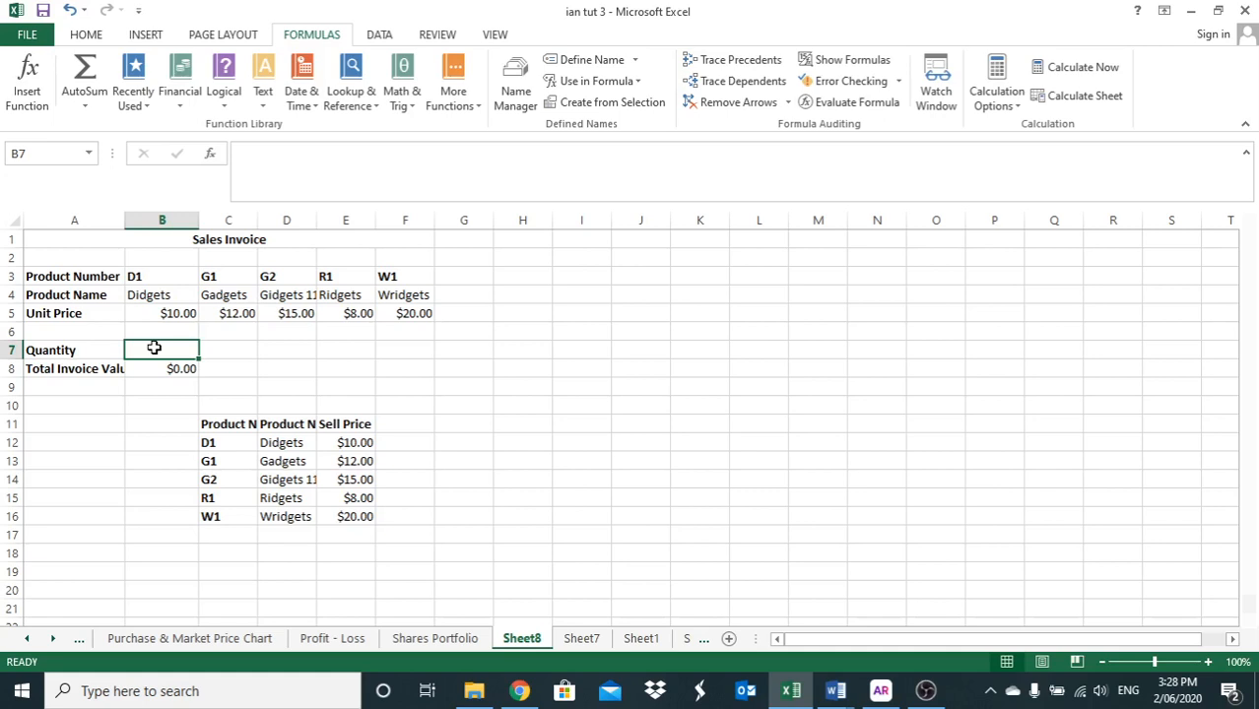
text(2)
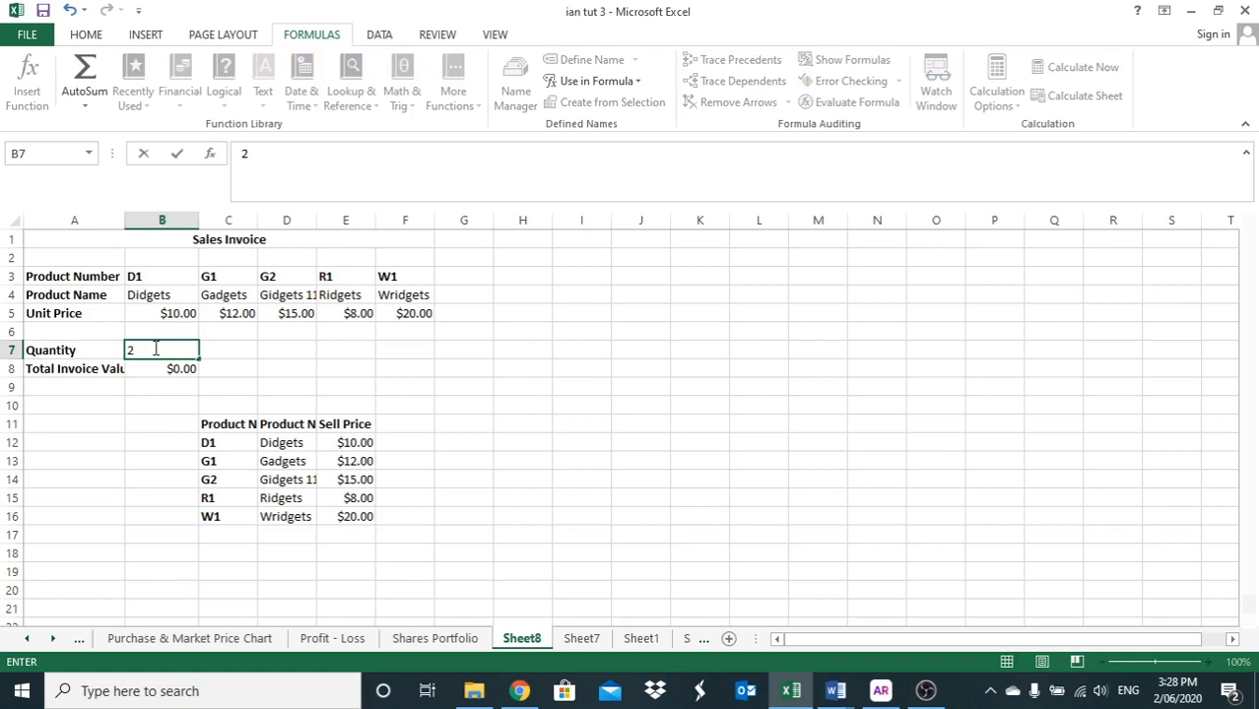
text(000)
key(Return)
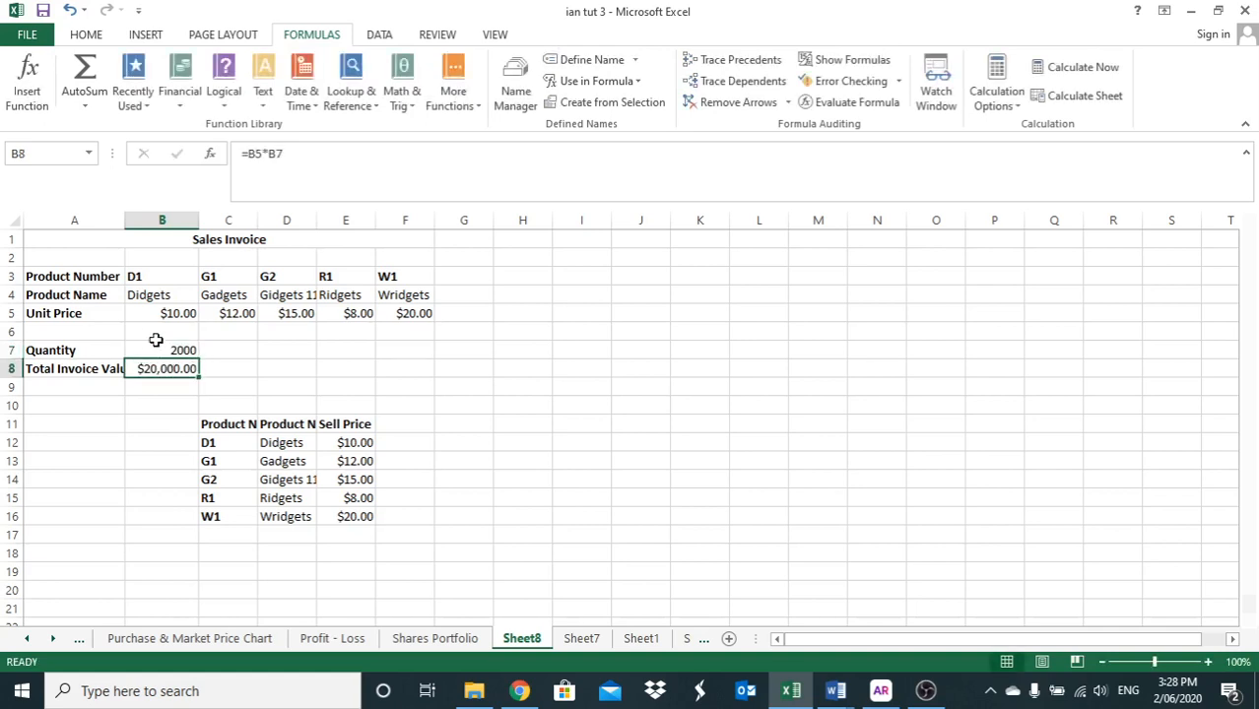
Check the quantity and total cells for Didgets and copy the total invoice value formula from B8 across to F8
click(148, 348)
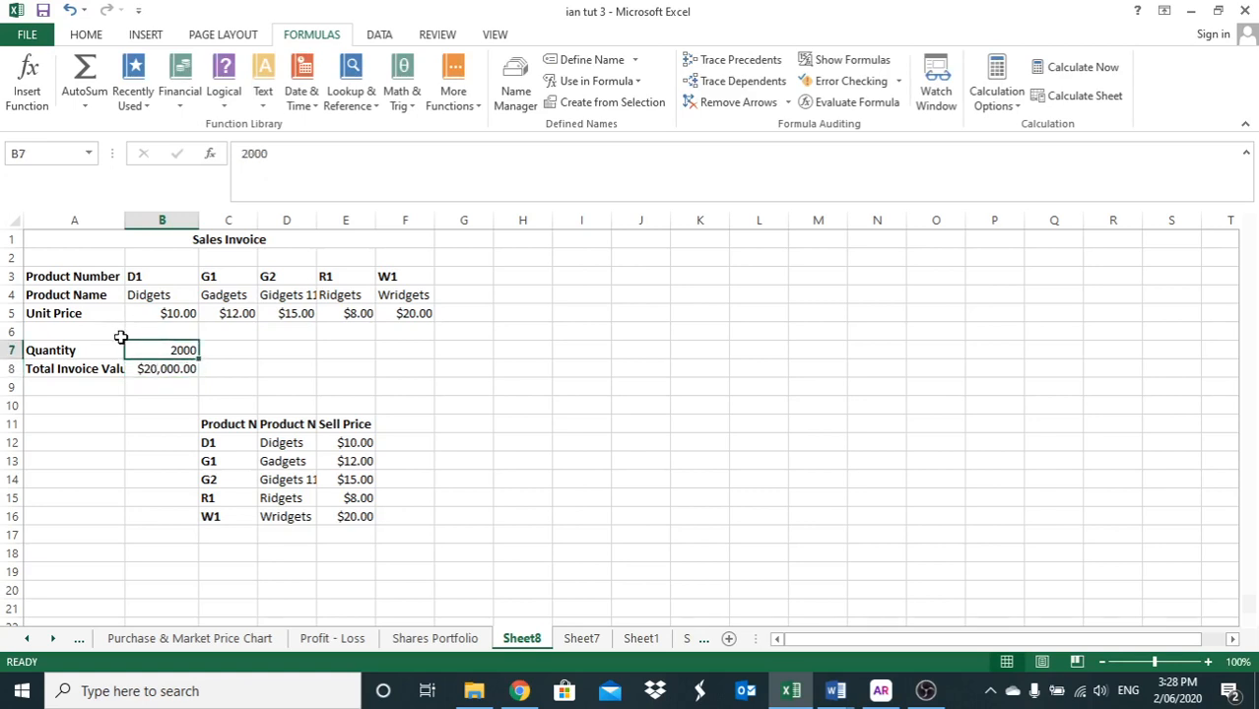
click(169, 367)
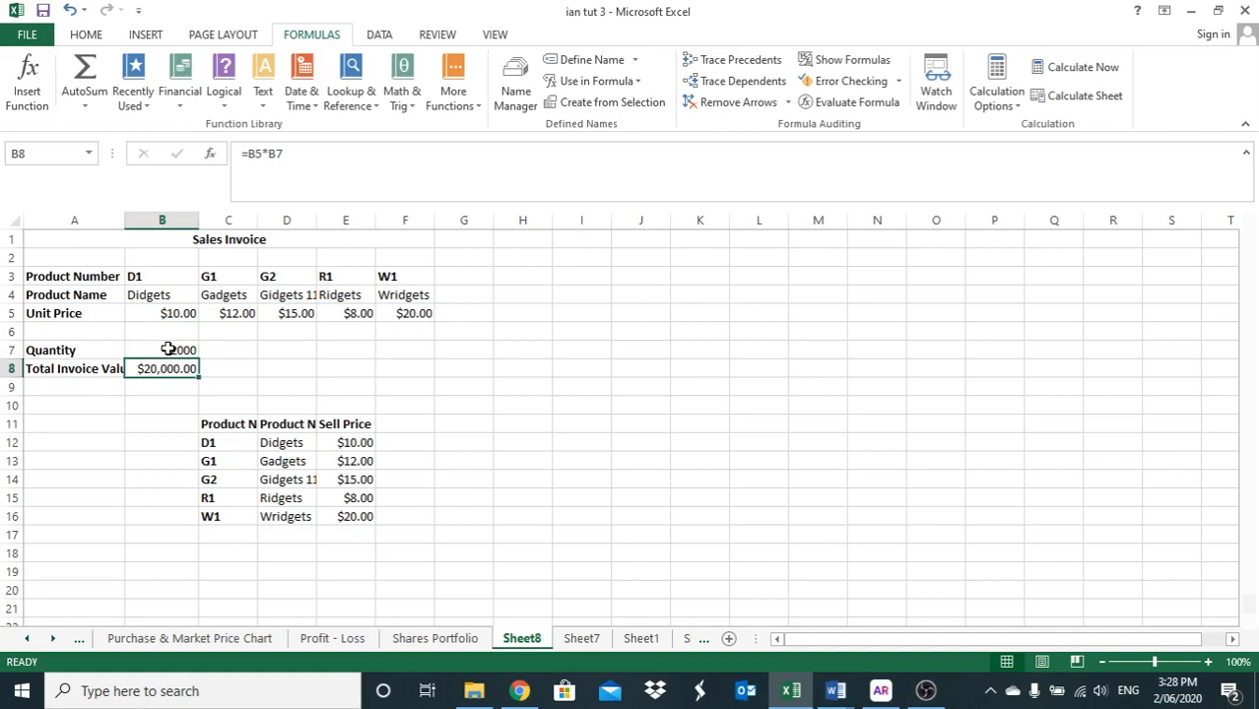
click(168, 349)
click(189, 369)
drag(197, 377, 430, 372)
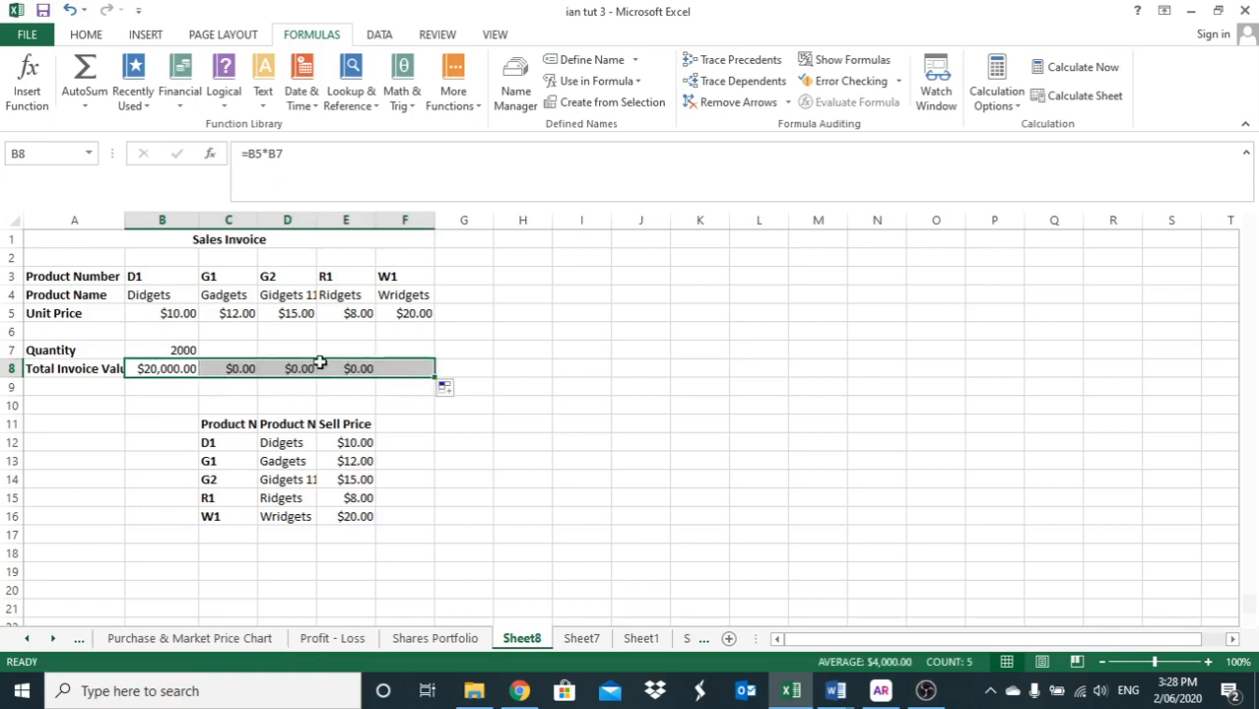
Enter a quantity of 600 for Gadgets in cell C7
click(229, 349)
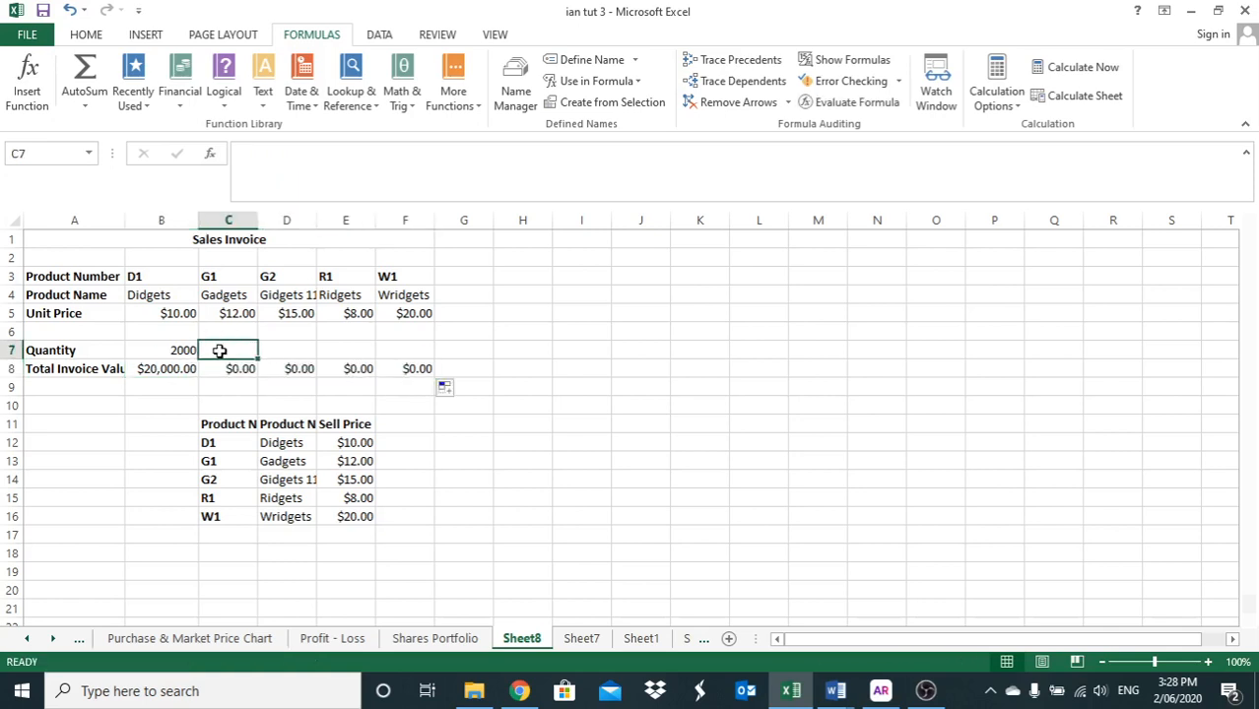
text(600)
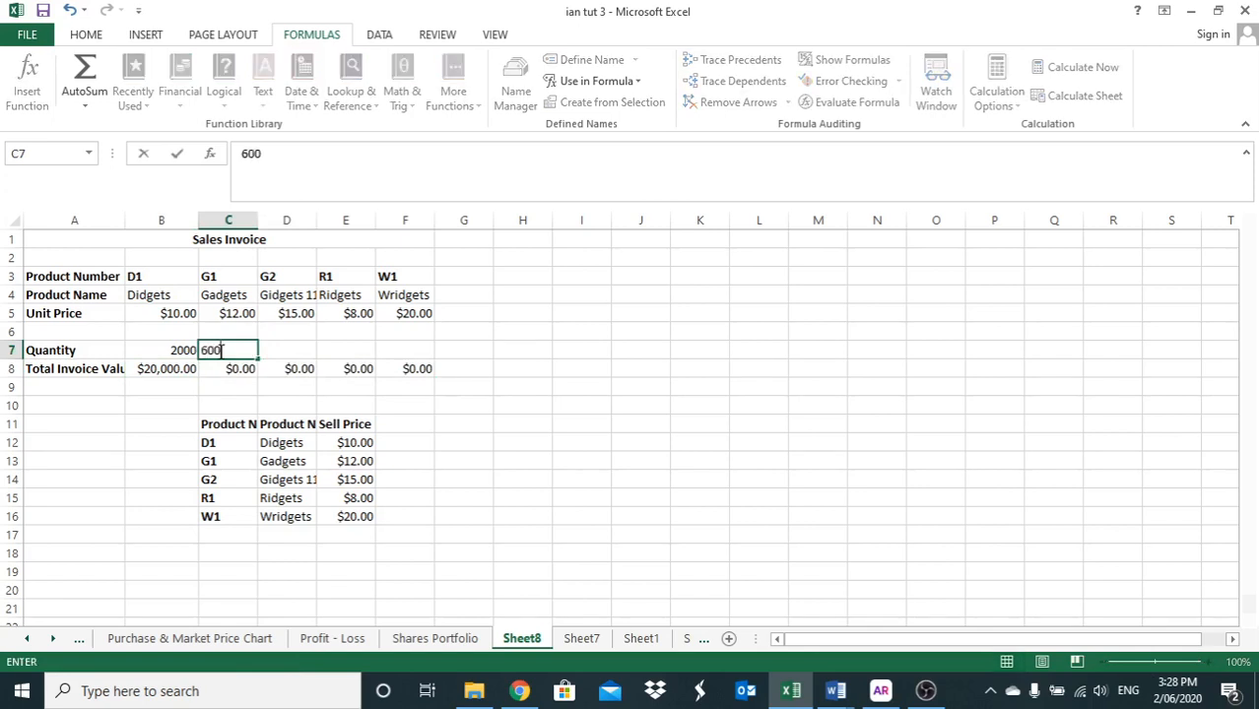
key(Return)
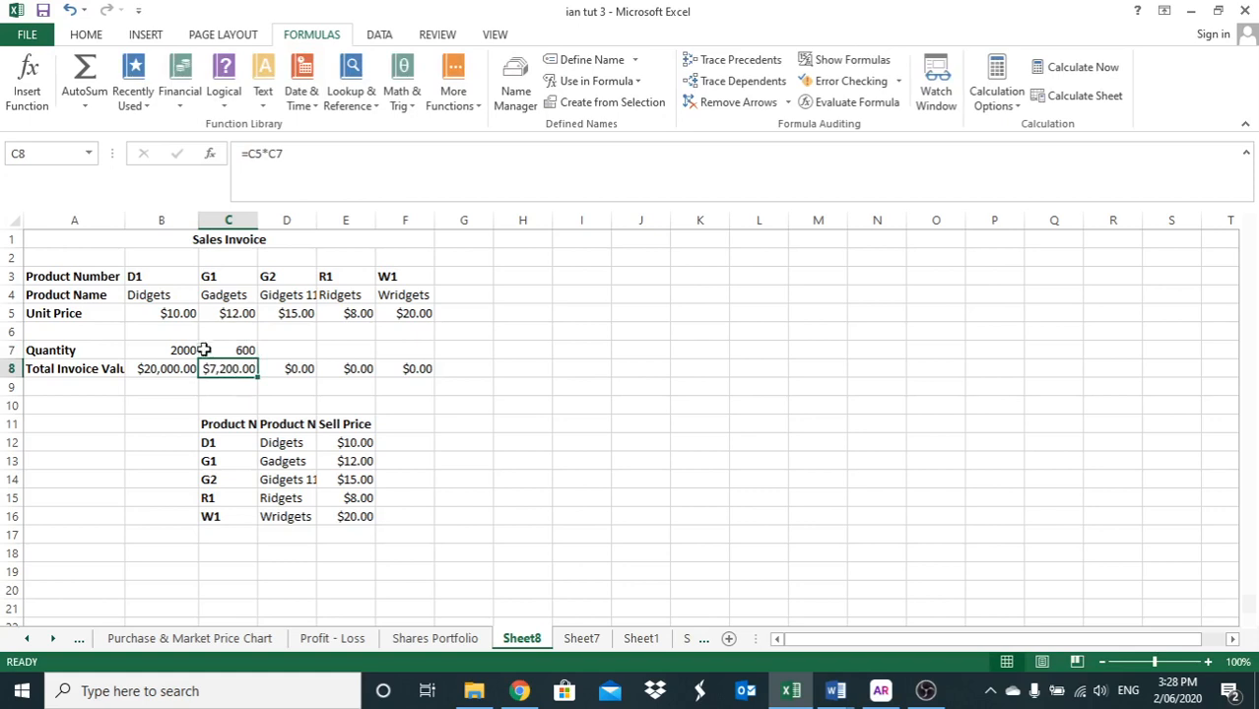
Clear the contents of the Quantity and Total Invoice Value cells in B7:F8
click(189, 351)
drag(195, 353, 416, 367)
key(Delete)
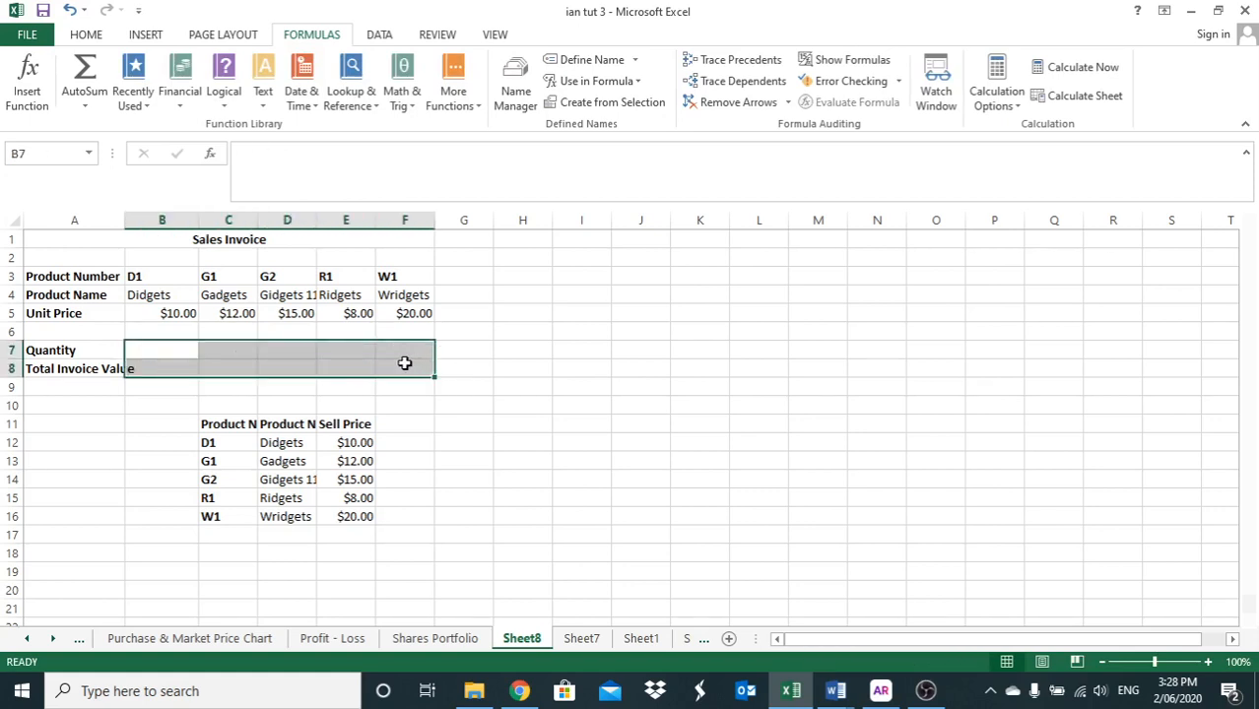
Undo the clearing of B7:F8 and the quantity entry in C7
click(163, 367)
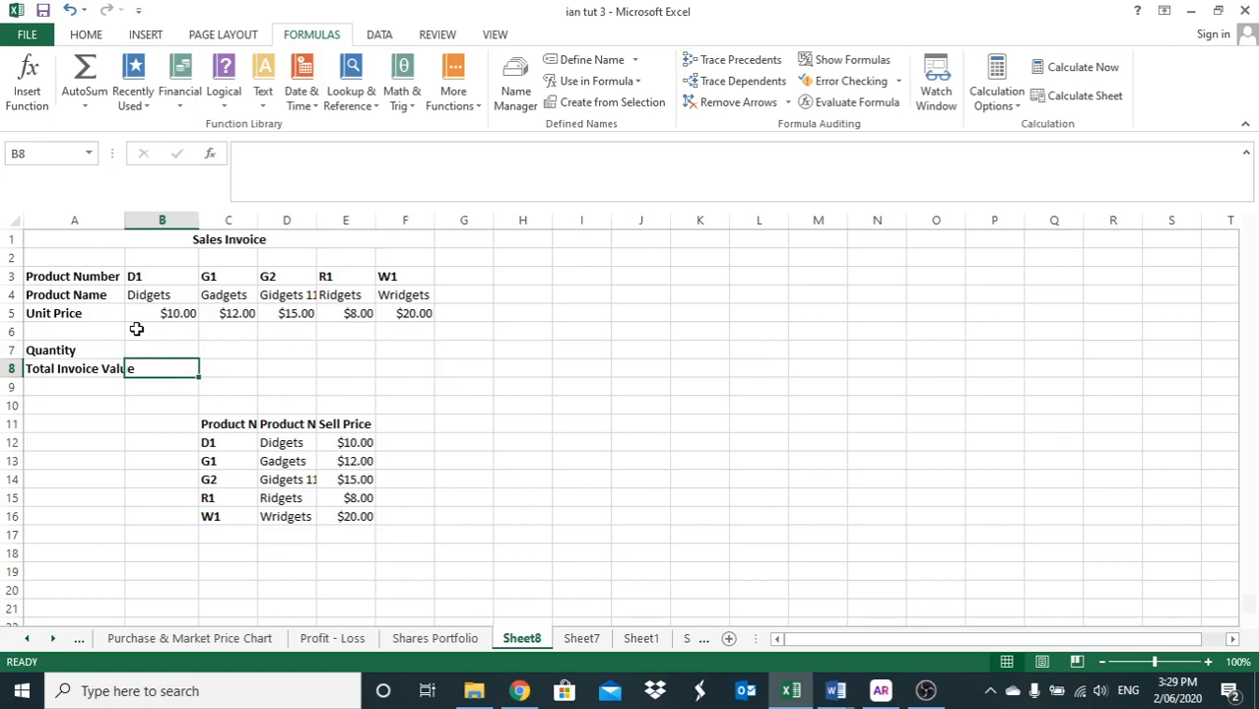
click(70, 10)
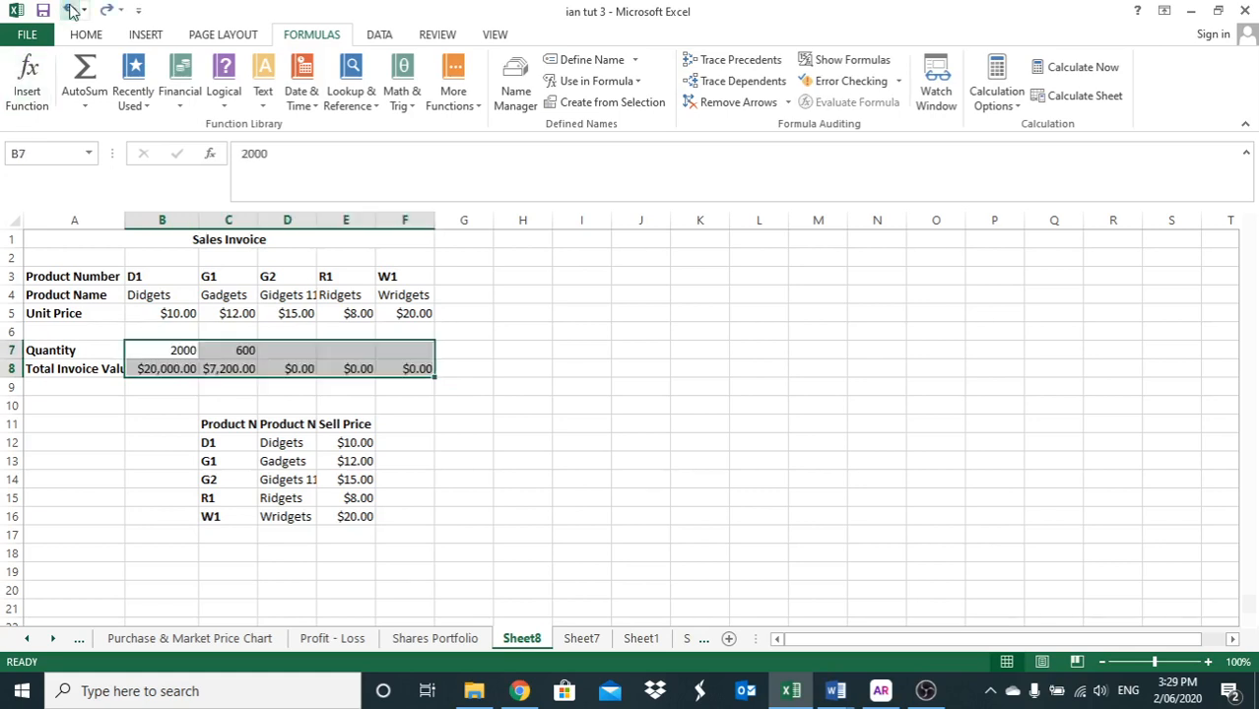
click(70, 10)
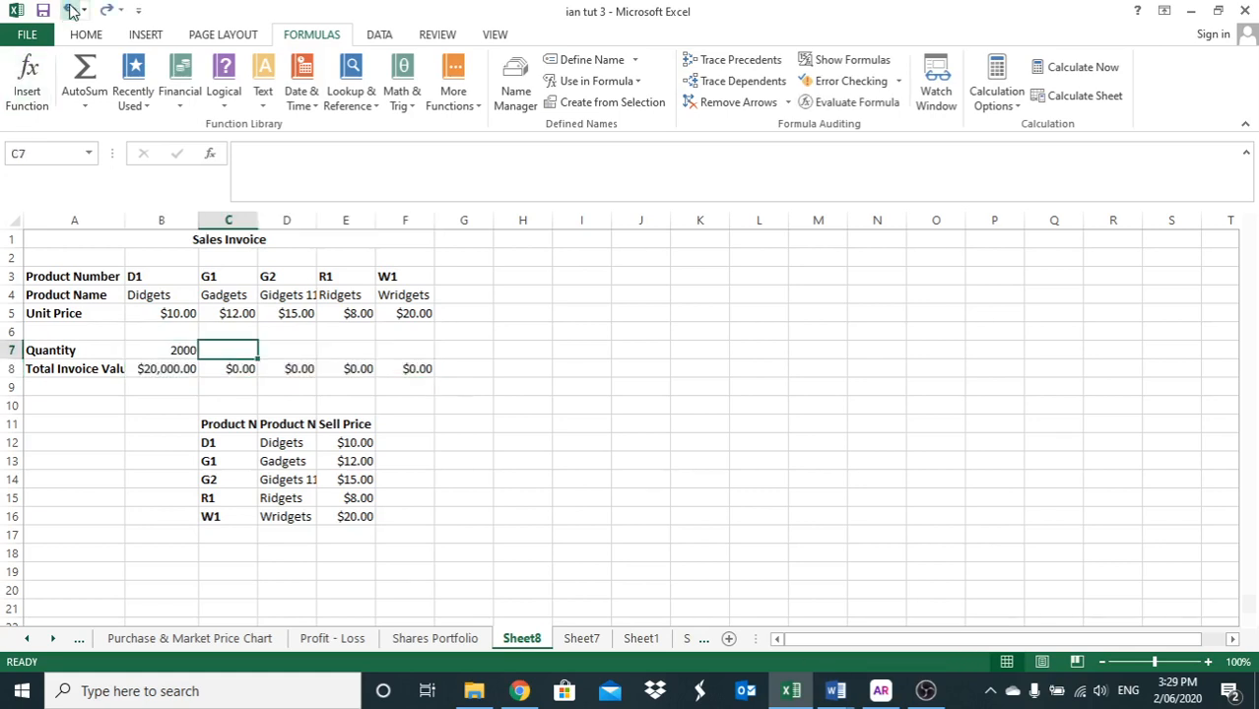
Clear the Didgets quantity from cell B7
click(191, 353)
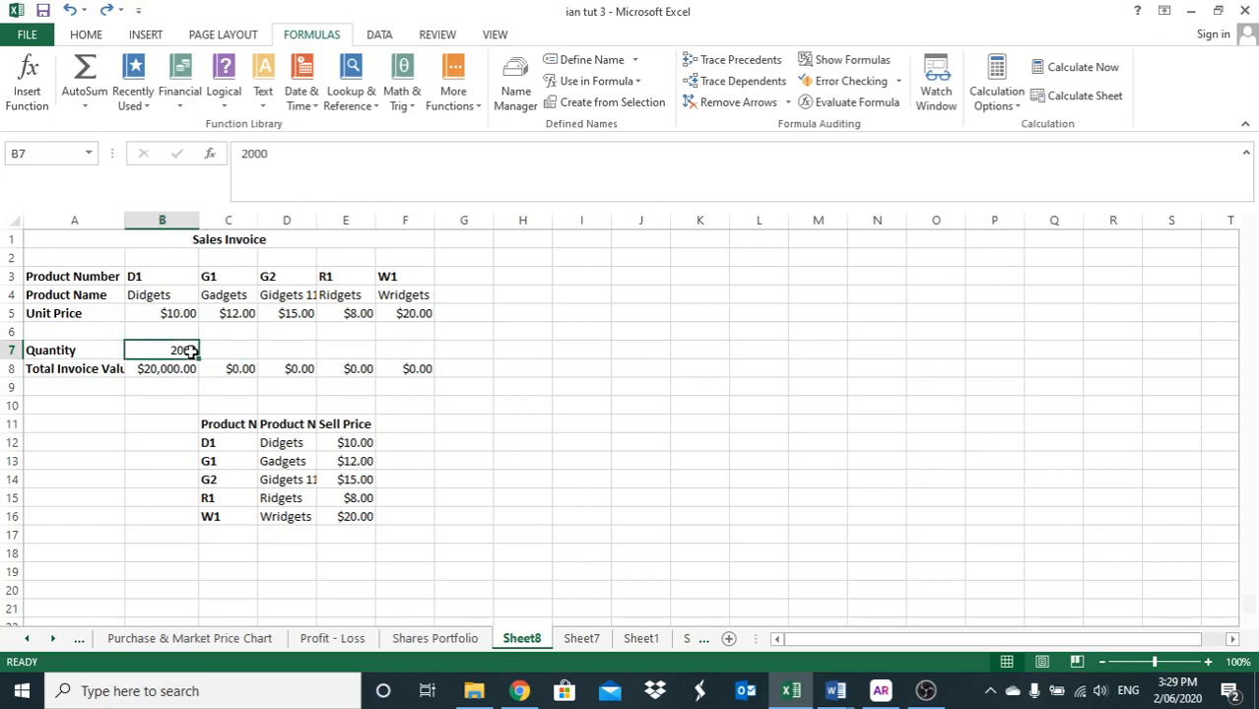
key(BackSpace)
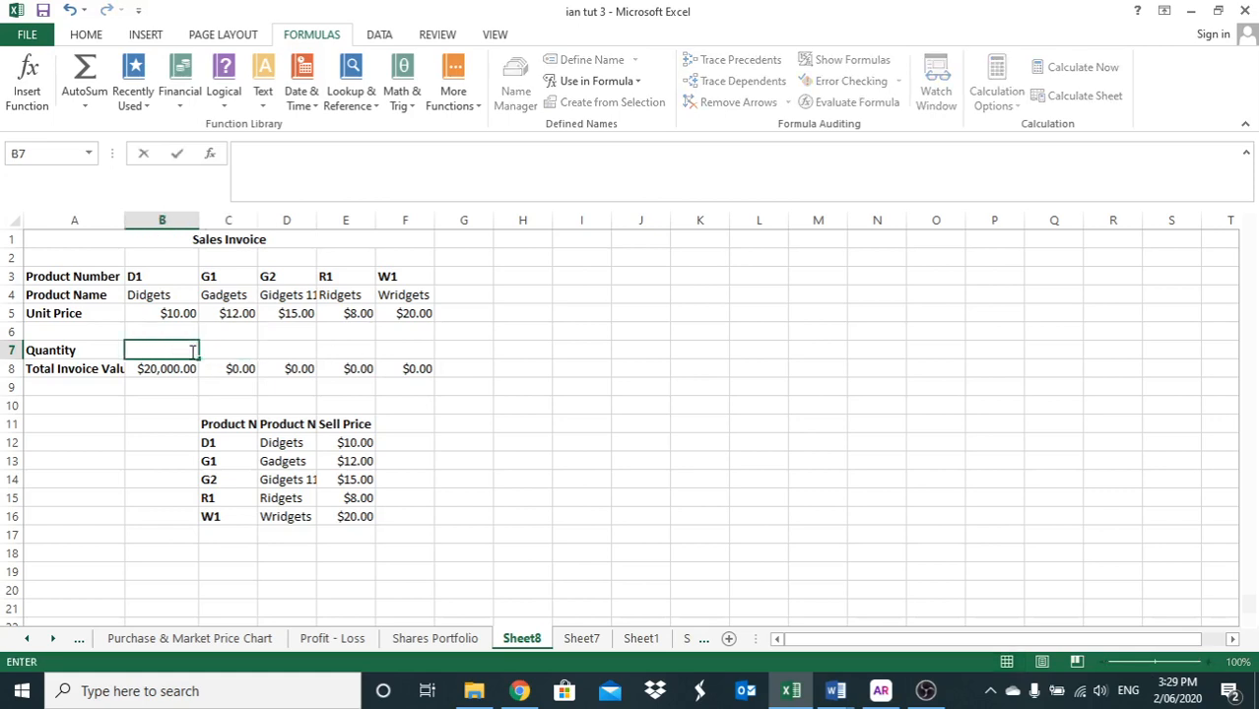
key(Tab)
Enter a quantity of 2000 for Wridgets in cell F7 and widen column F to fit its total
key(Tab)
key(Tab)
key(Tab)
text(2)
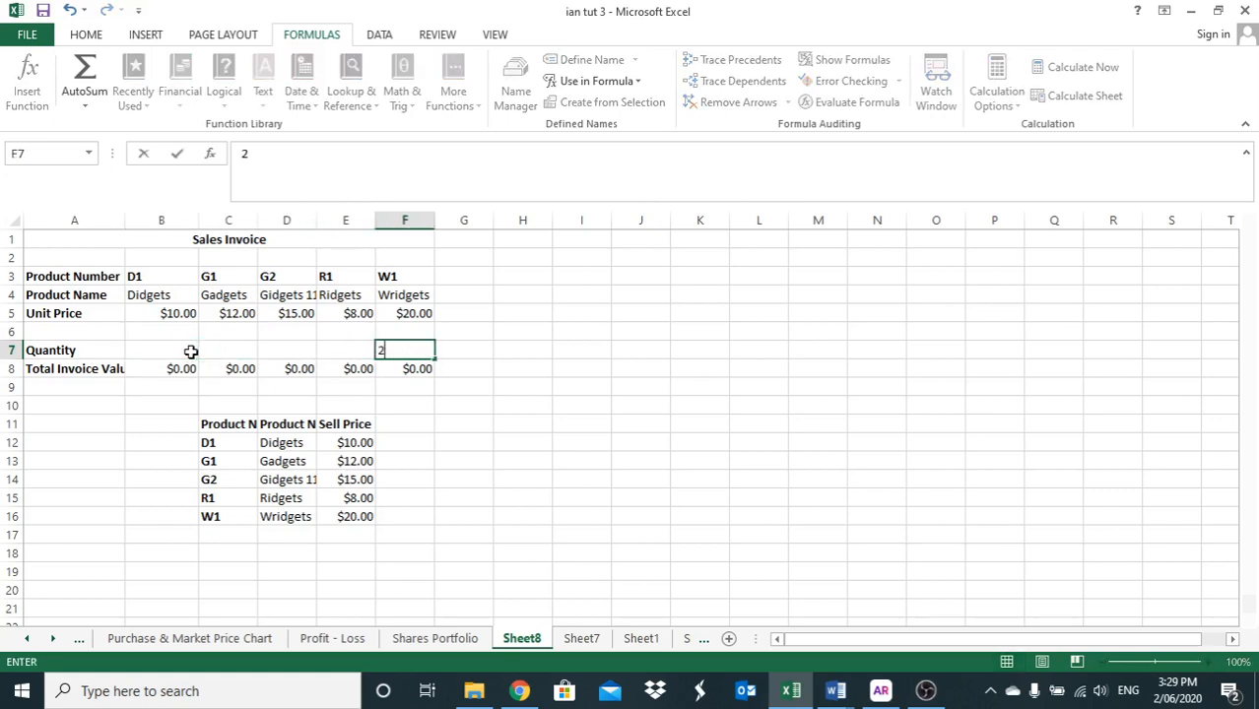
text(000)
key(Return)
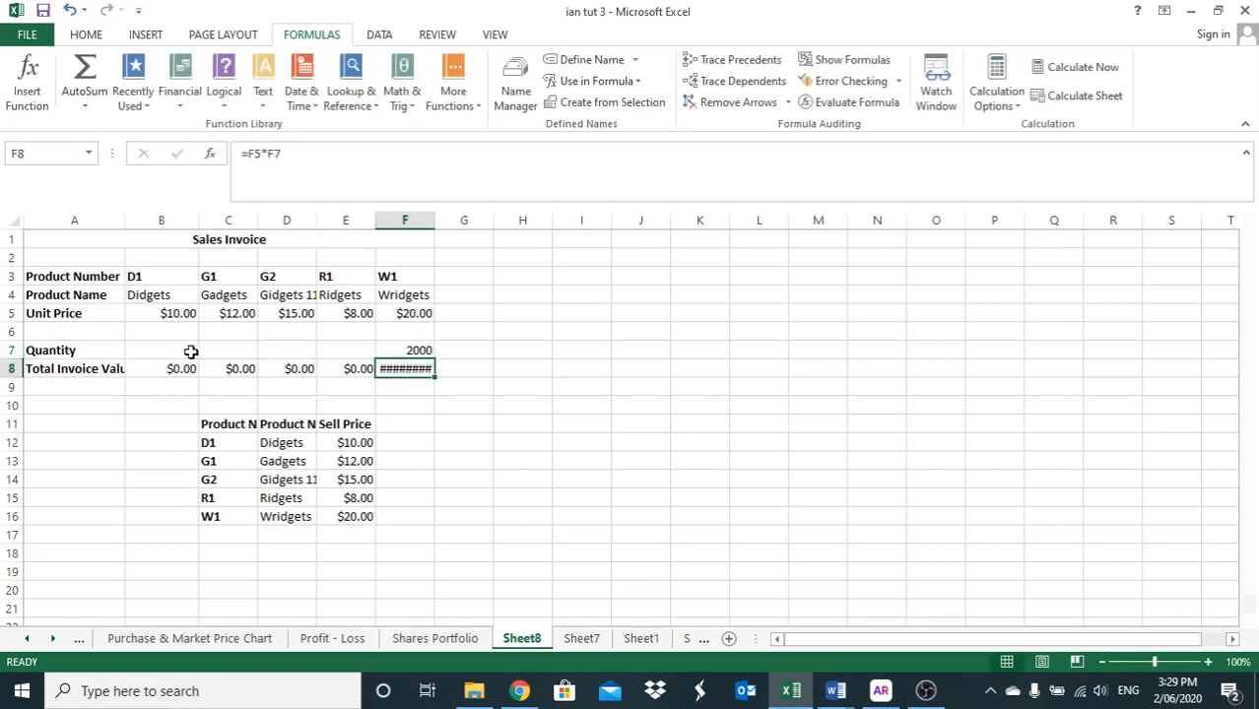
drag(434, 220, 461, 223)
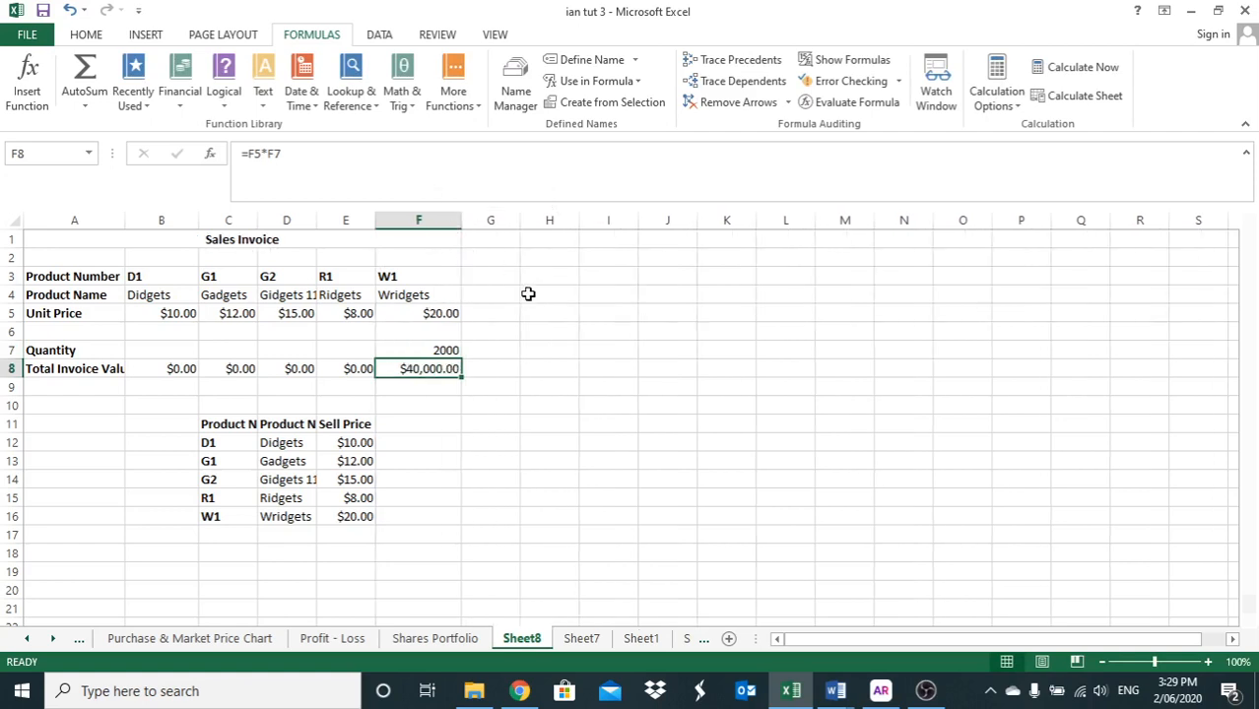
Enter a quantity of 600 for Didgets in cell B7 and try a quantity of 800 for Gidgets 11 in D7
click(169, 351)
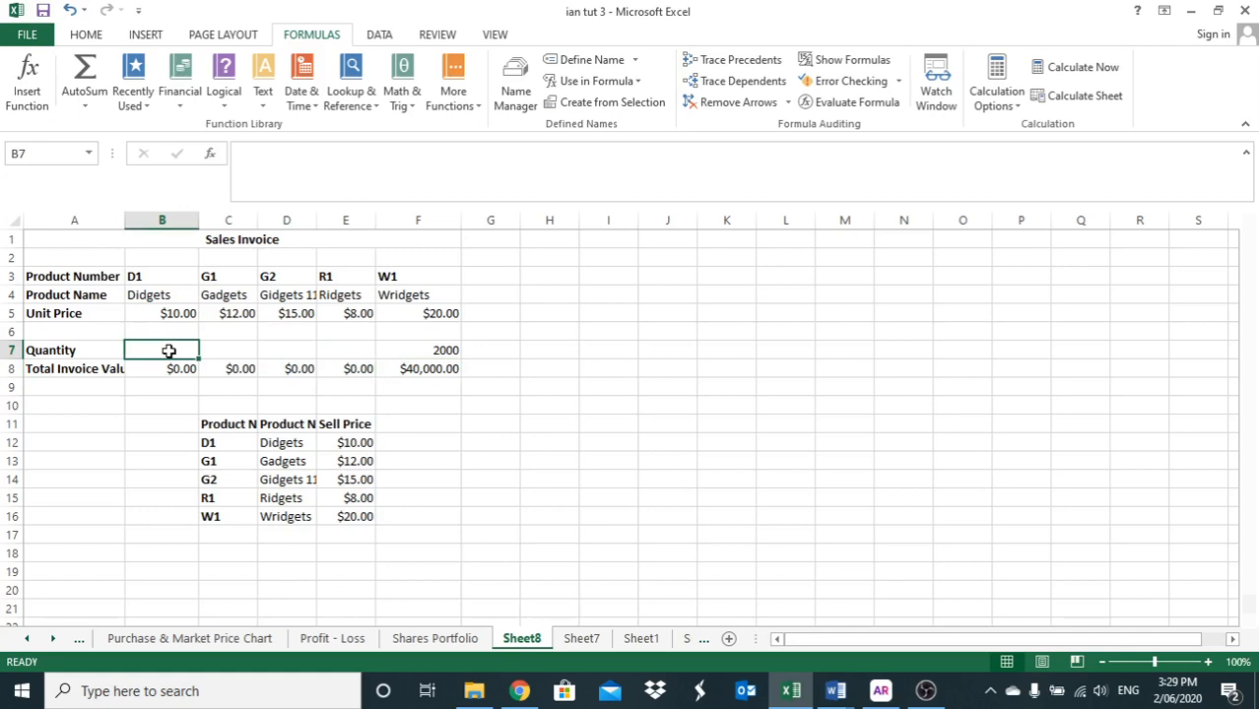
text(600)
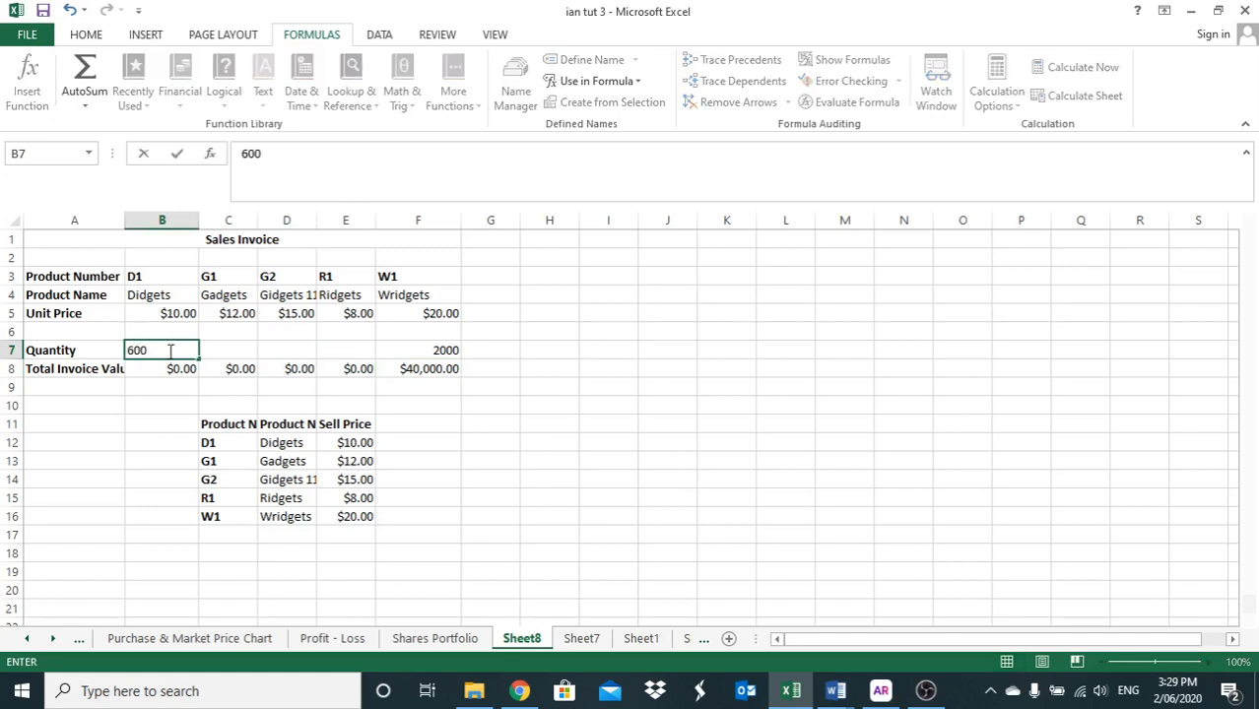
key(Tab)
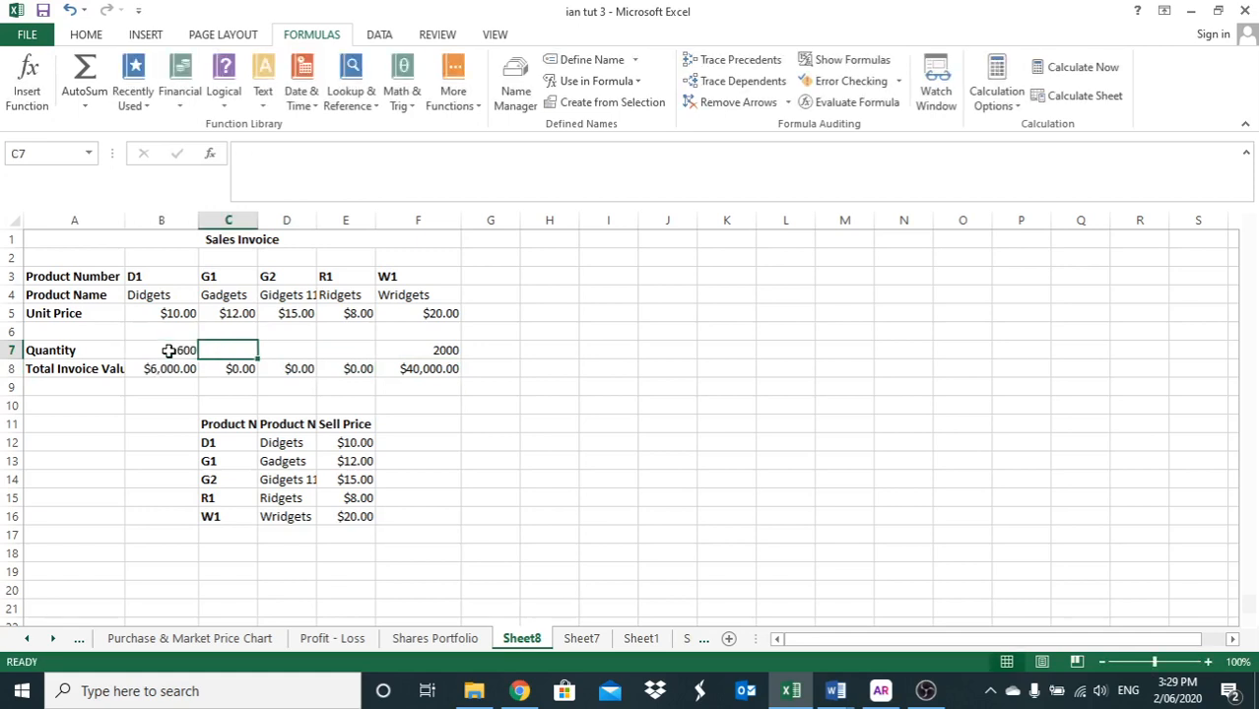
key(Tab)
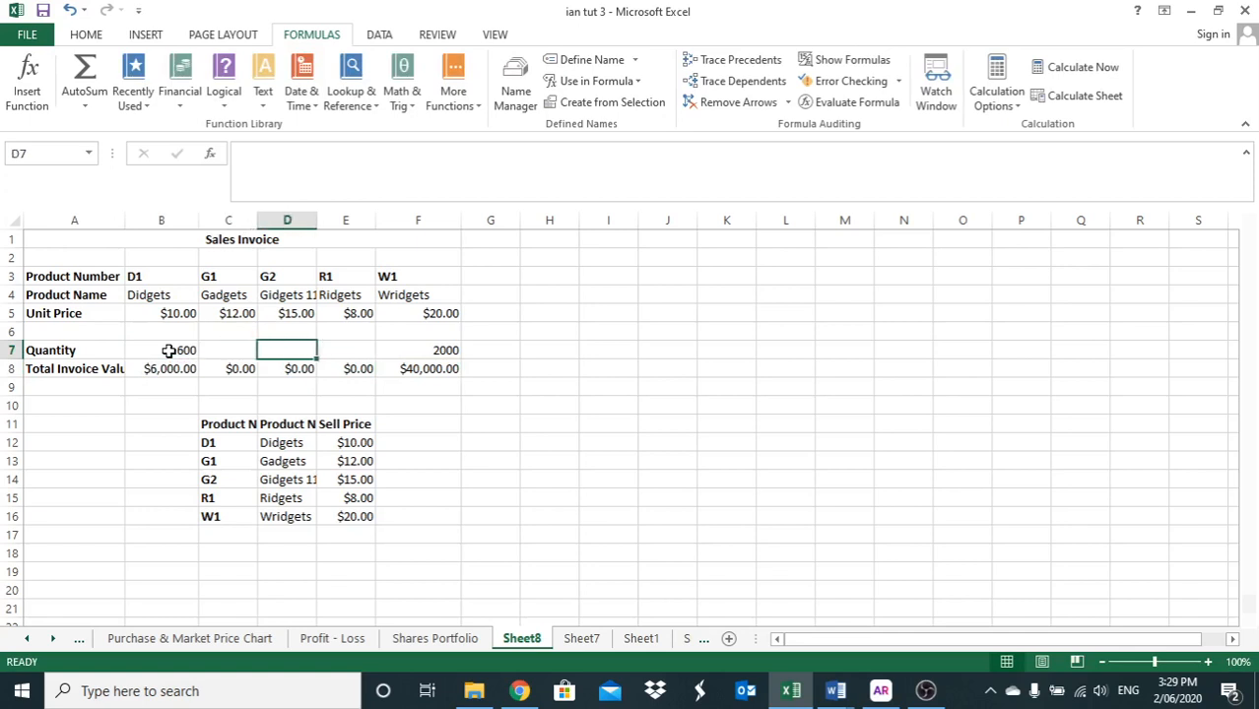
text(8)
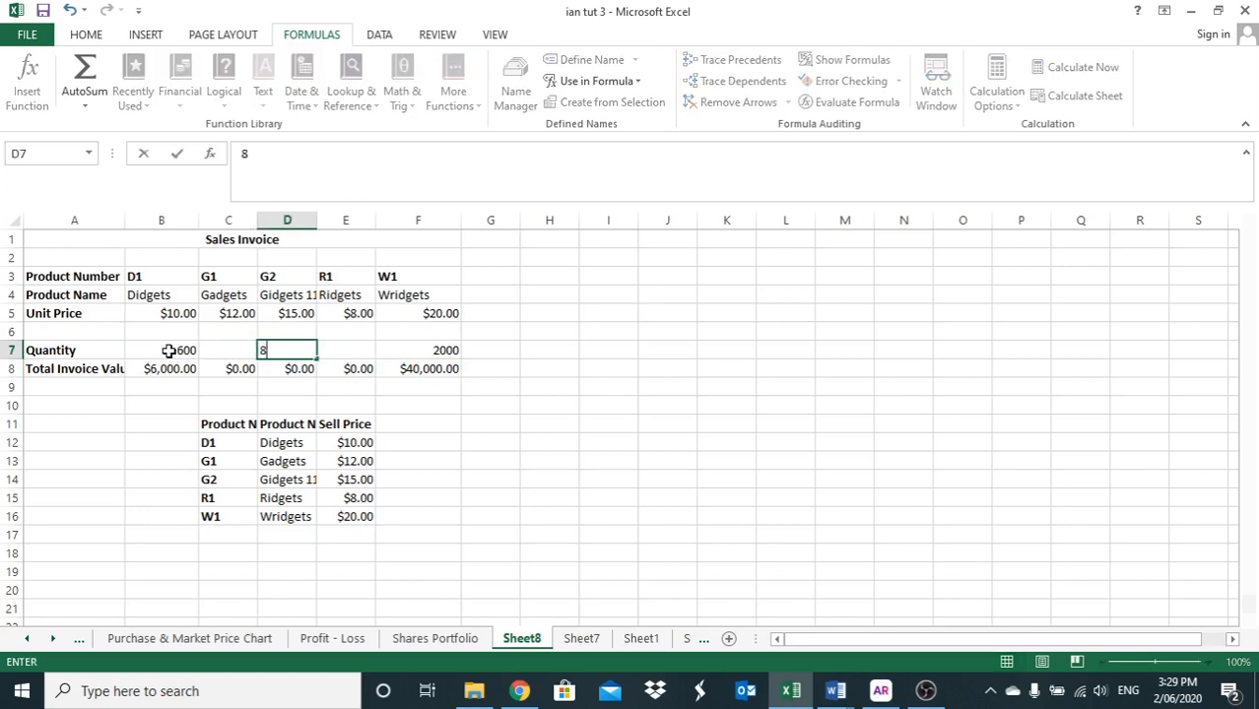
text(00)
key(BackSpace)
key(BackSpace)
key(BackSpace)
Clear the Wridgets quantity from cell F7 and the Didgets quantity from cell B7
click(405, 350)
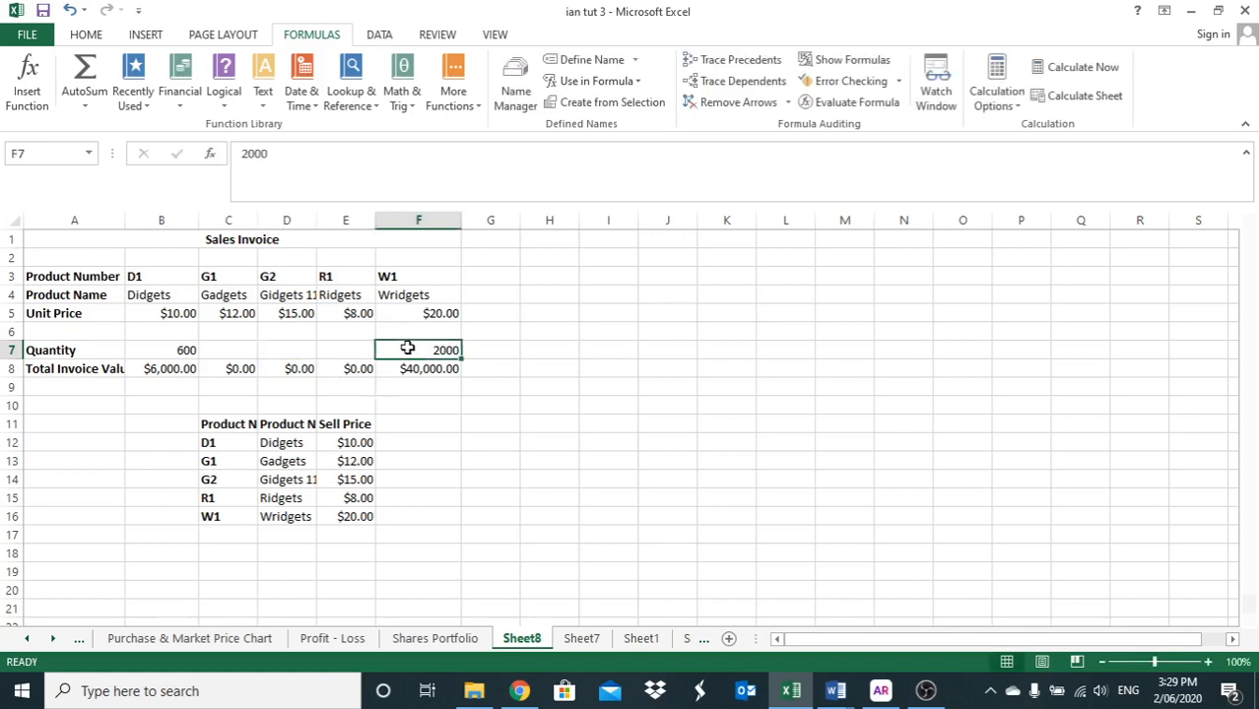
key(Delete)
click(180, 350)
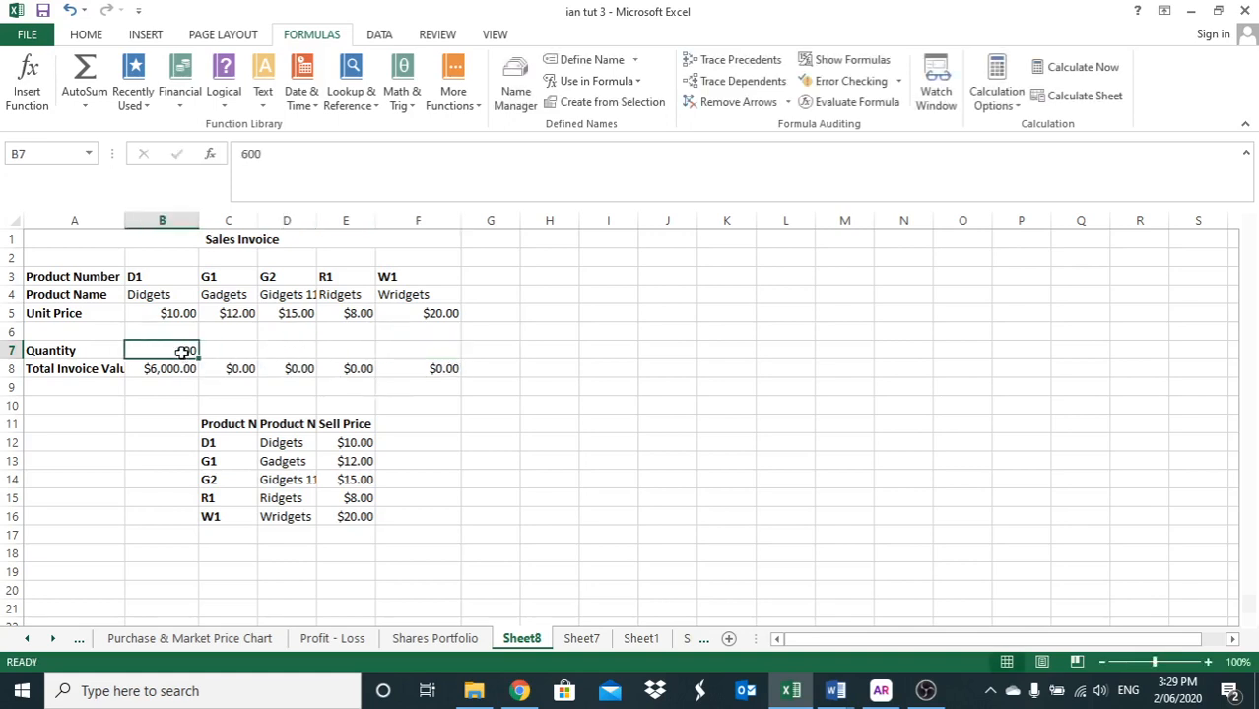
key(Delete)
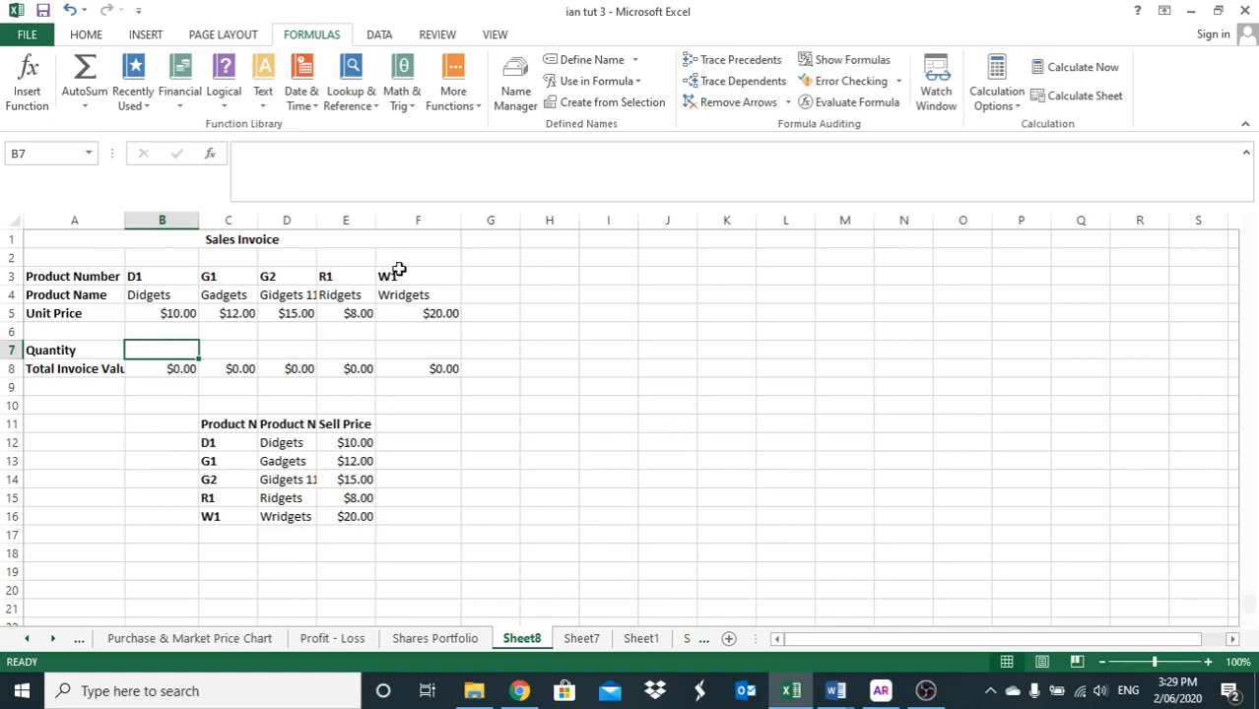
Enter a quantity of 2000 for Wridgets in cell F7 and check its Total Invoice Value formula in F8
click(392, 349)
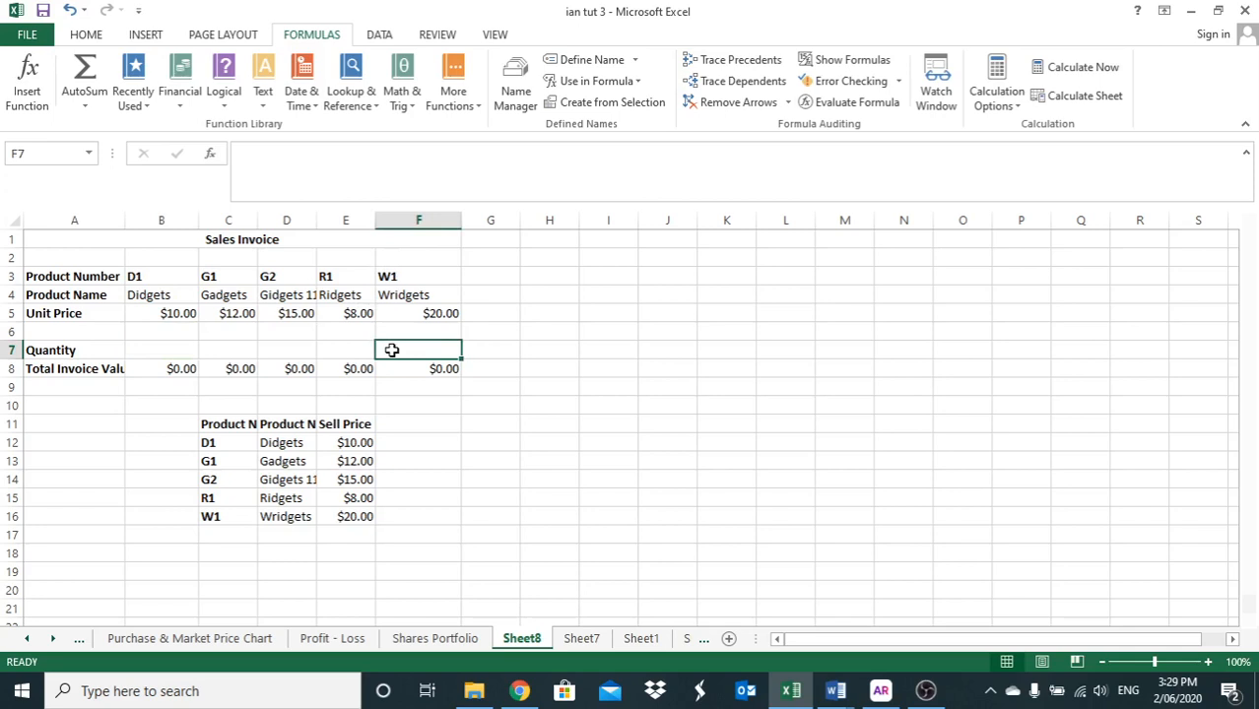
text(2)
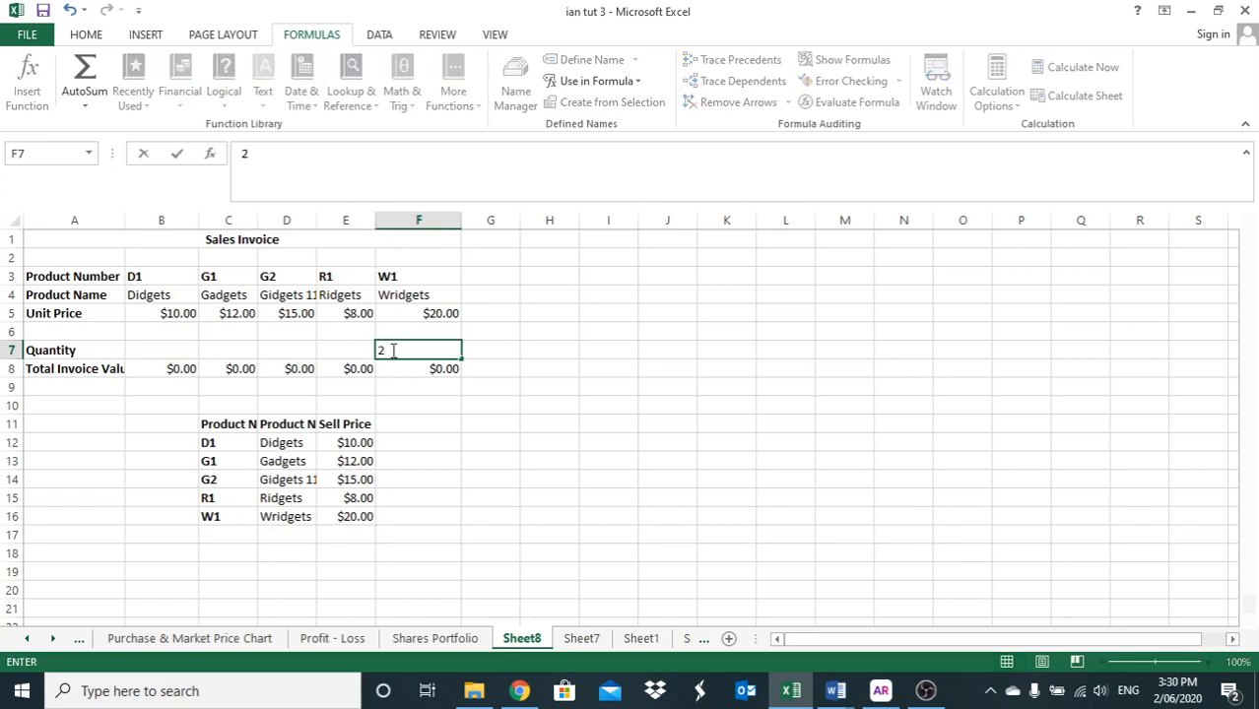
text(000)
click(403, 396)
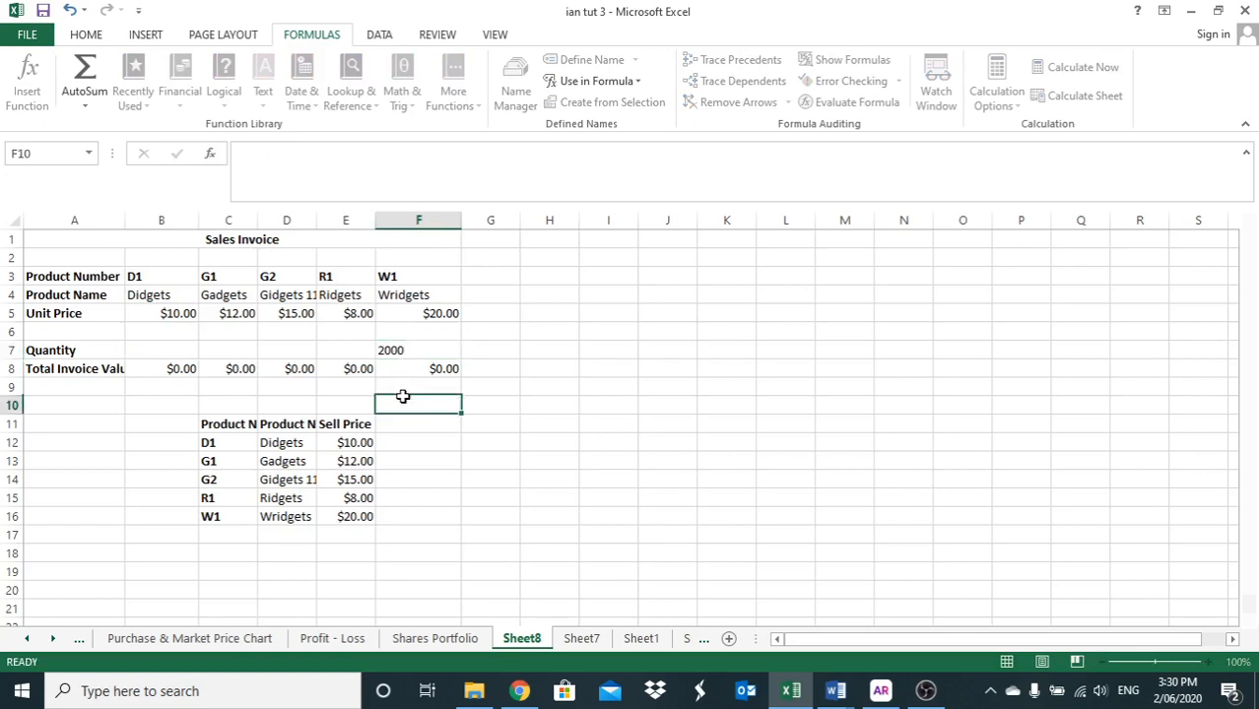
click(405, 367)
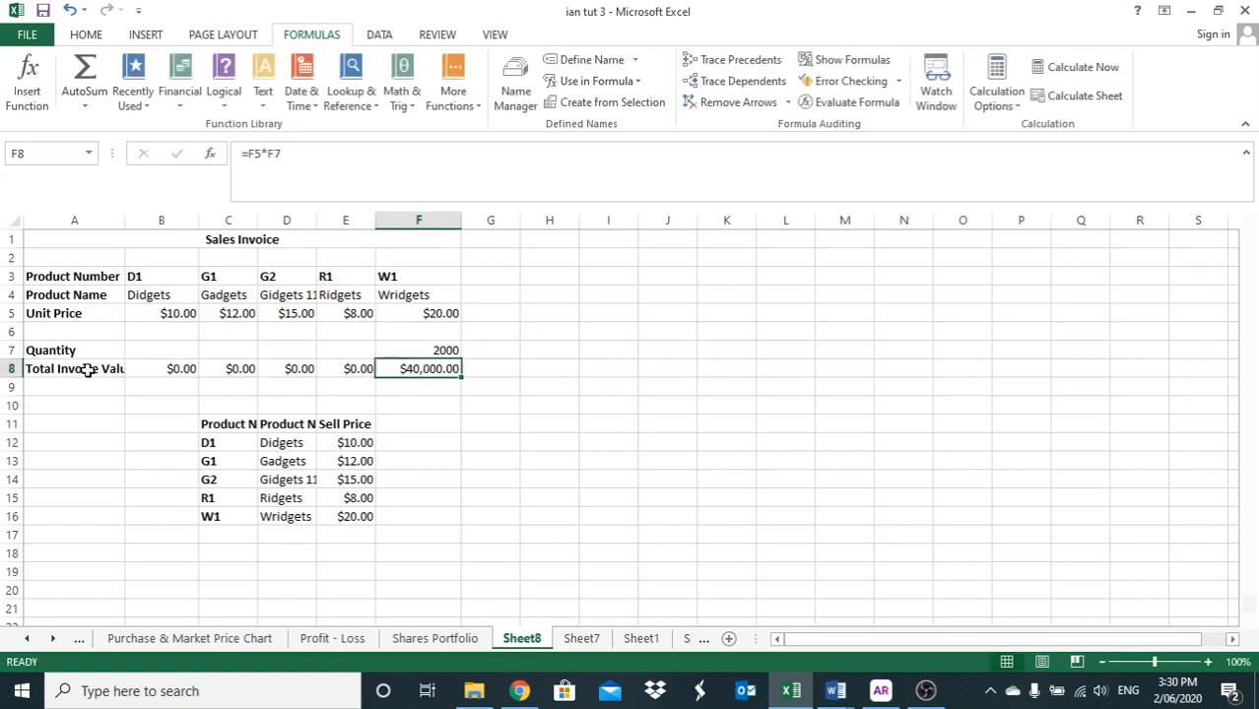
click(406, 350)
click(413, 367)
Enter quantities of 600 for Didgets in B7, 800 for Gidgets 11 in D7 and 5700 for Ridgets in E7
click(177, 351)
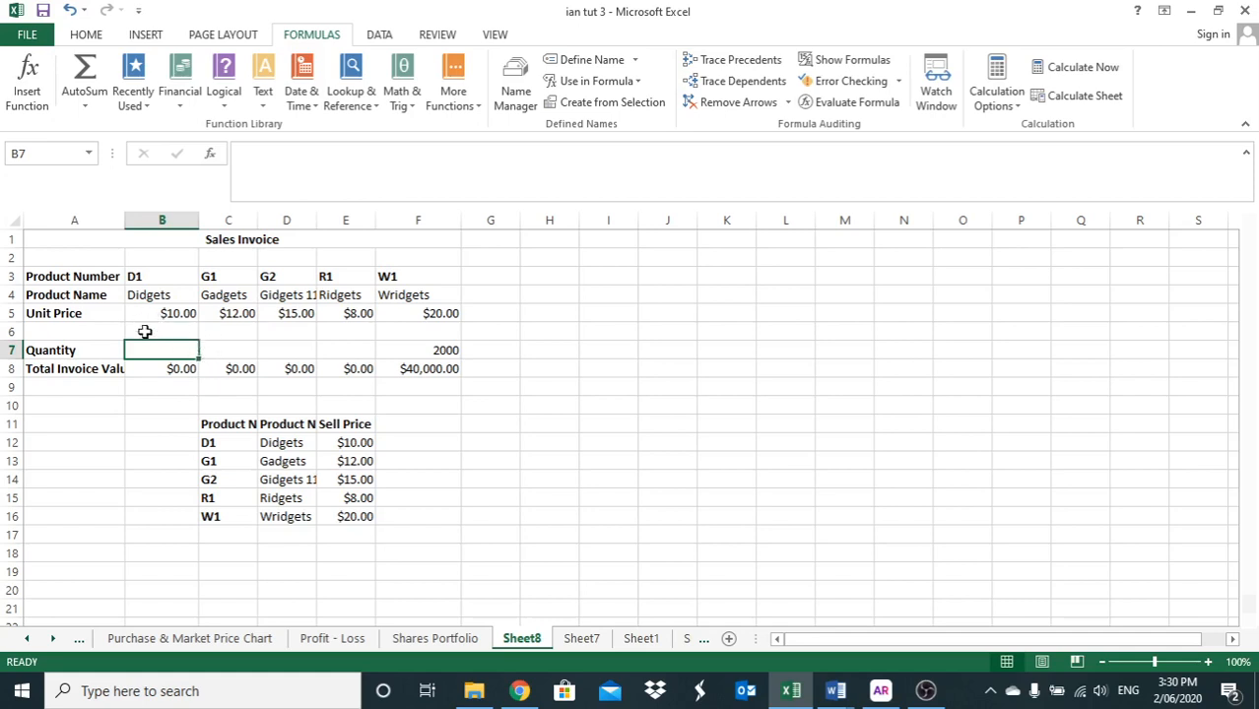
text(600)
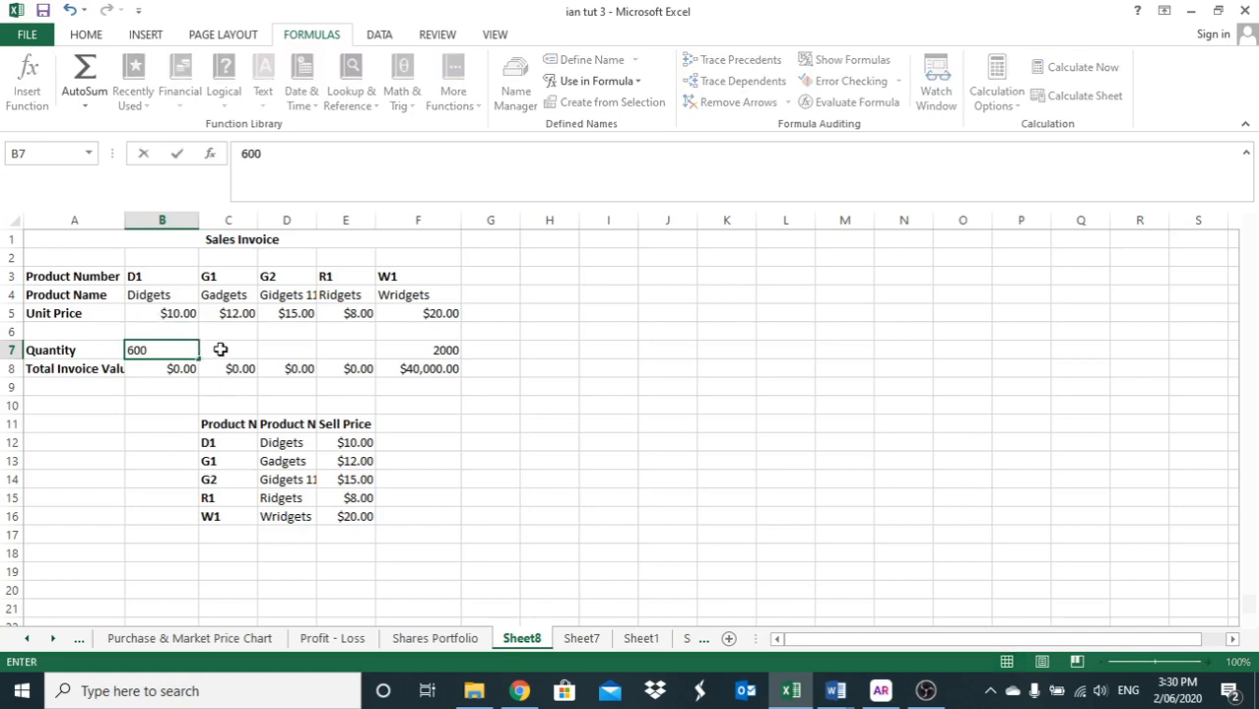
click(274, 351)
text(800)
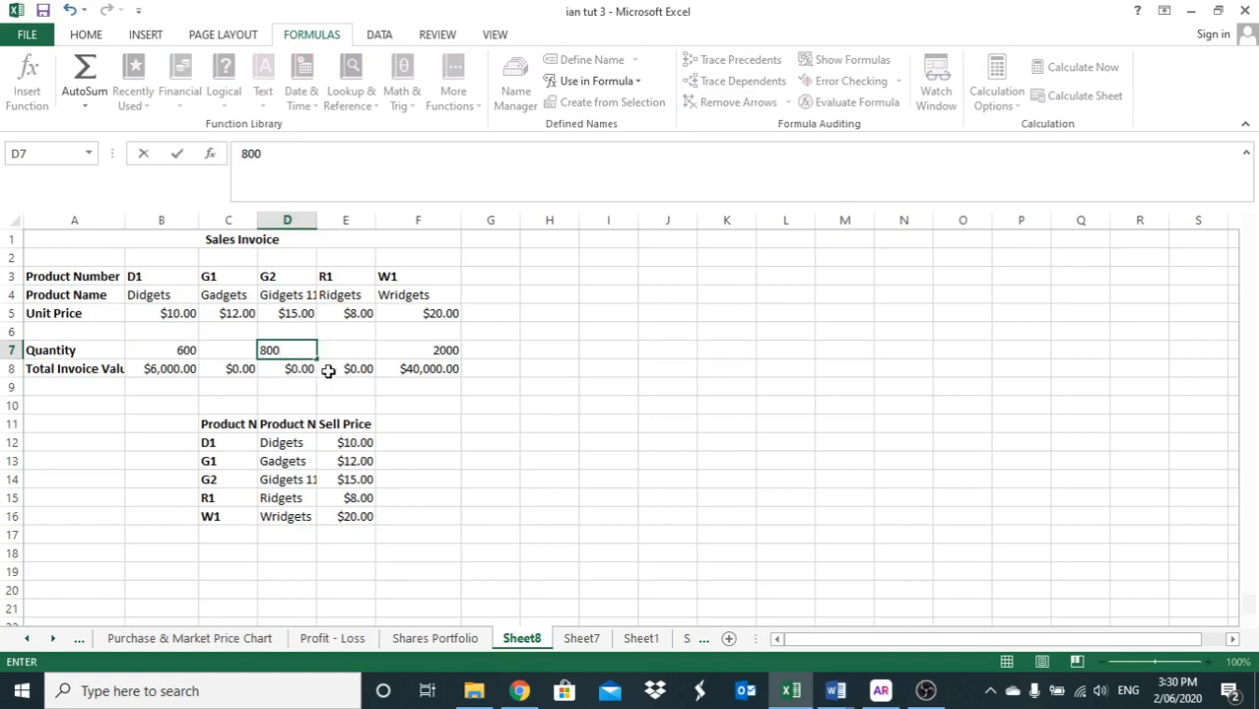
click(345, 357)
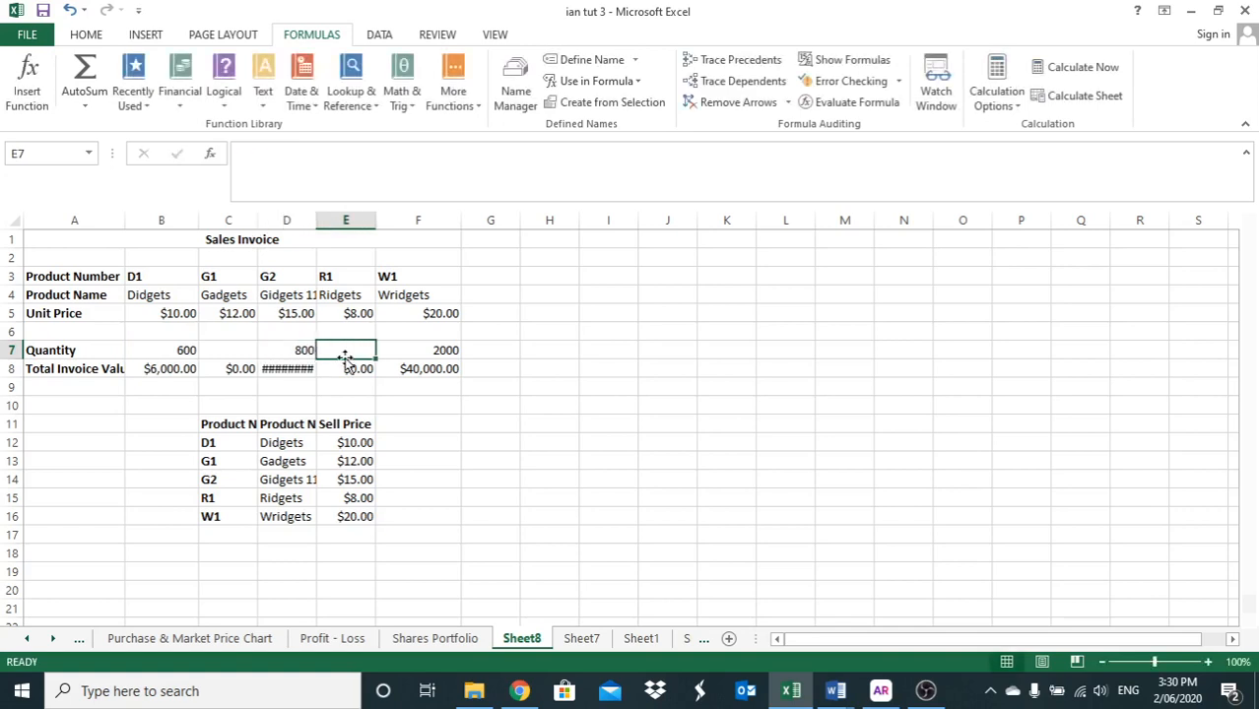
text(5700)
click(346, 388)
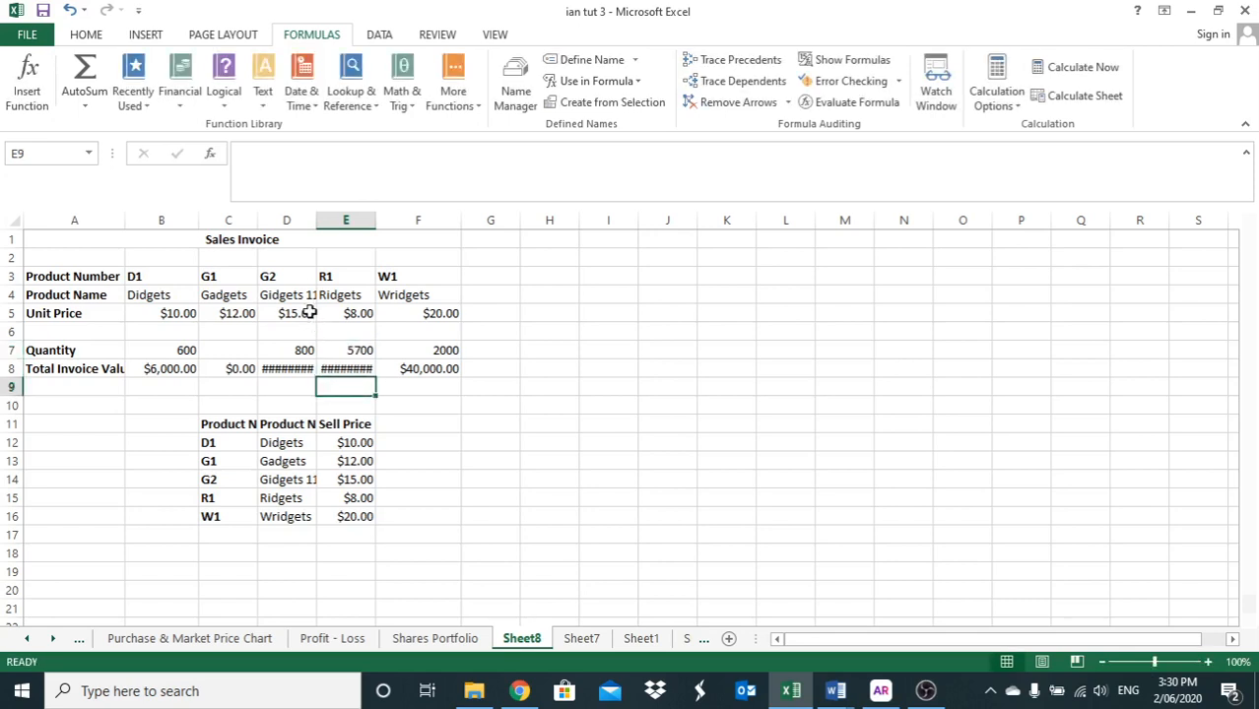
Autofit the widths of columns D and E to show their full invoice totals
double_click(316, 220)
double_click(404, 220)
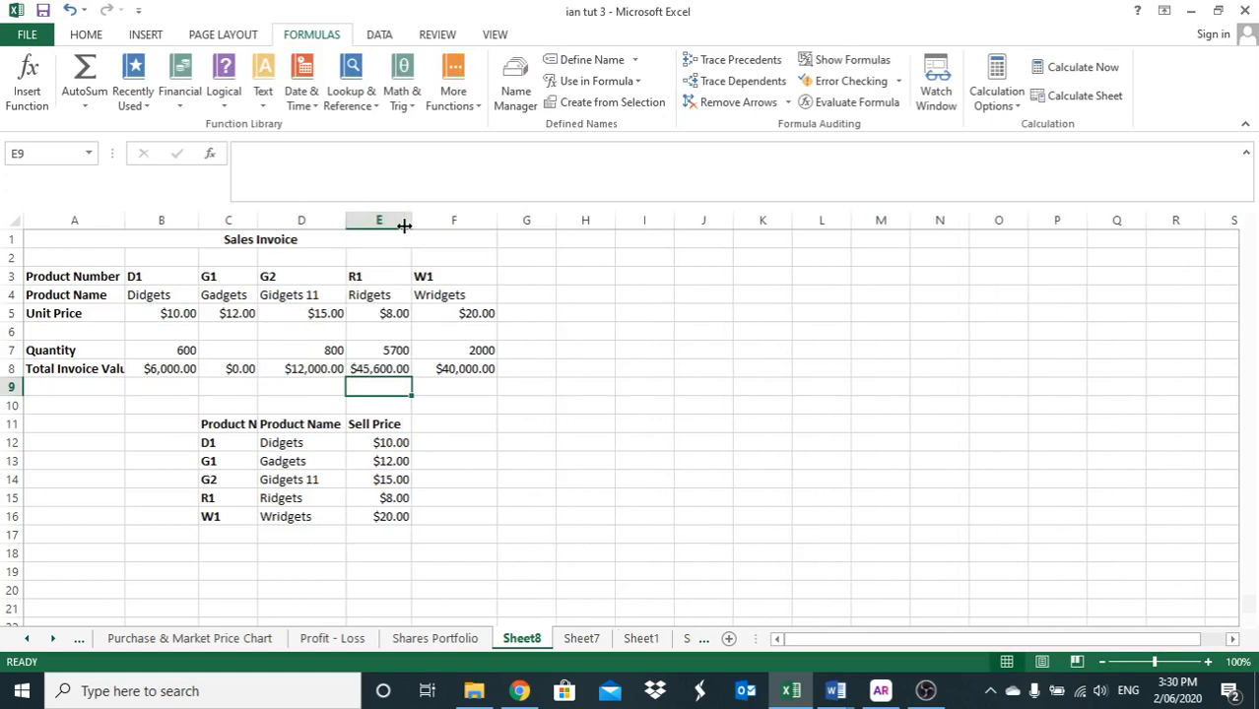
click(442, 402)
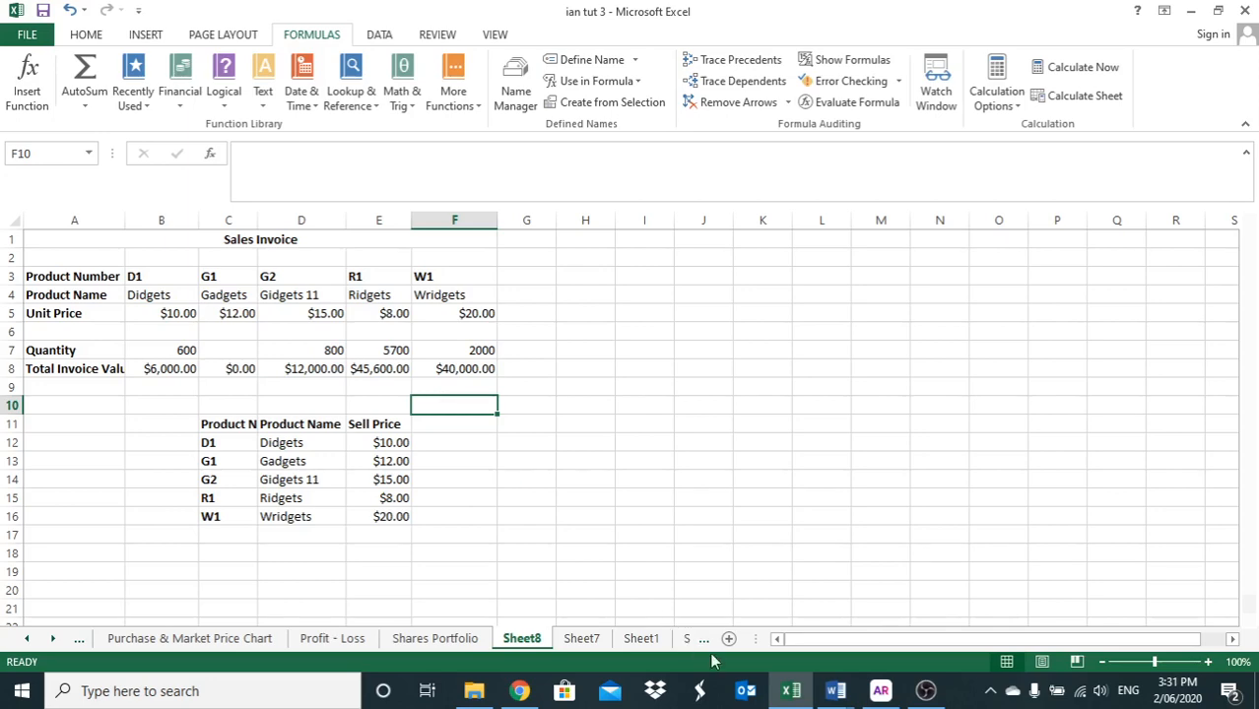
click(925, 691)
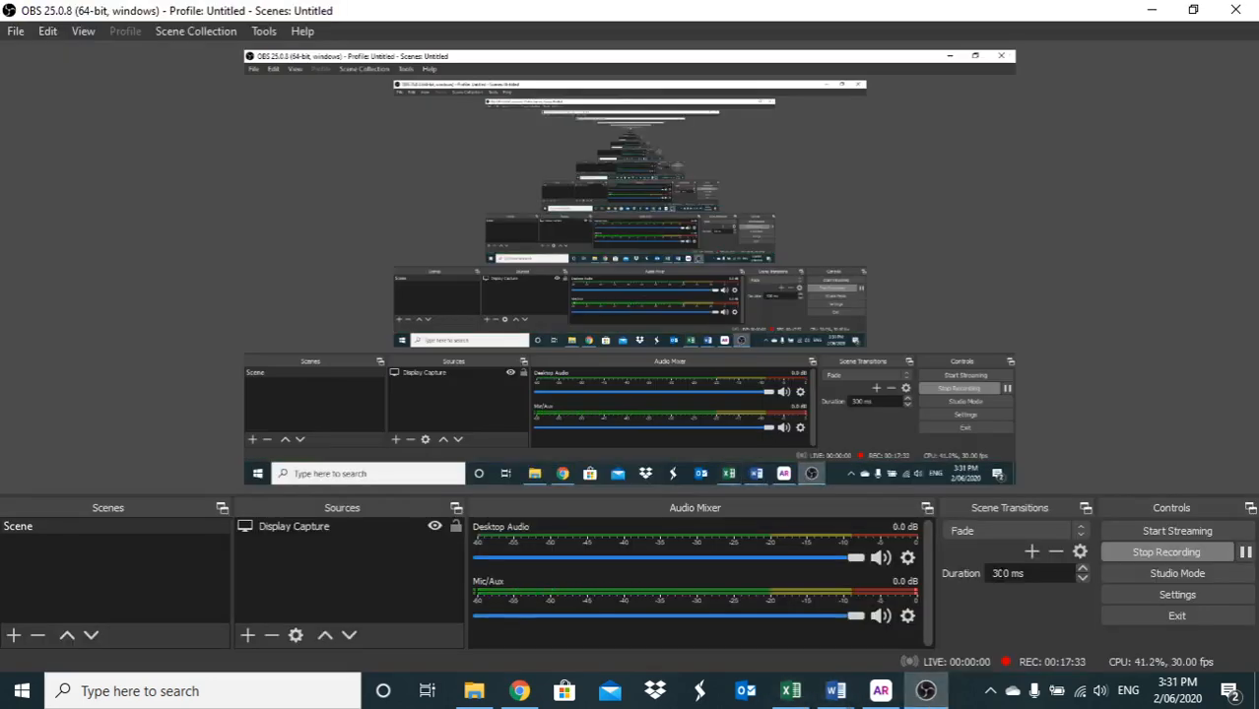